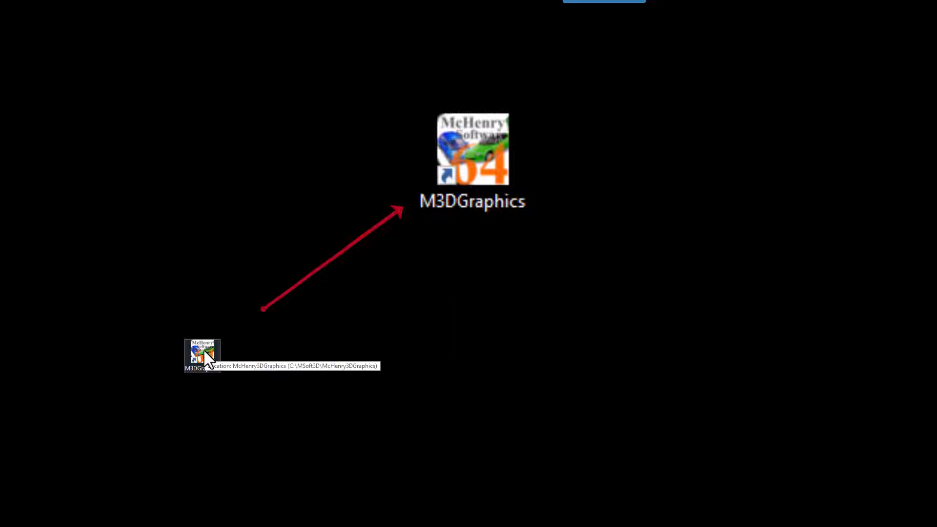
Launch M3DGraphics, dismissing its startup message, and play the My_First_Project crash simulation, pausing it near the end.
double_click(205, 350)
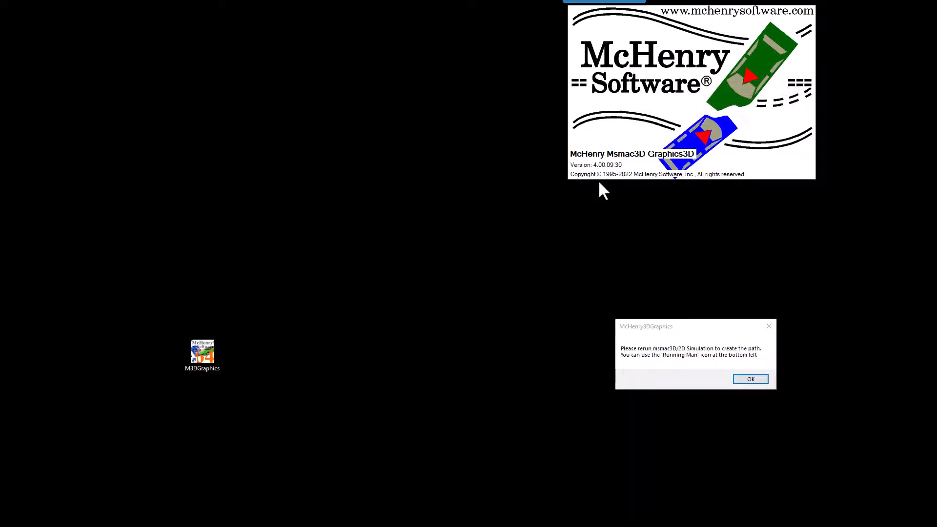
click(750, 380)
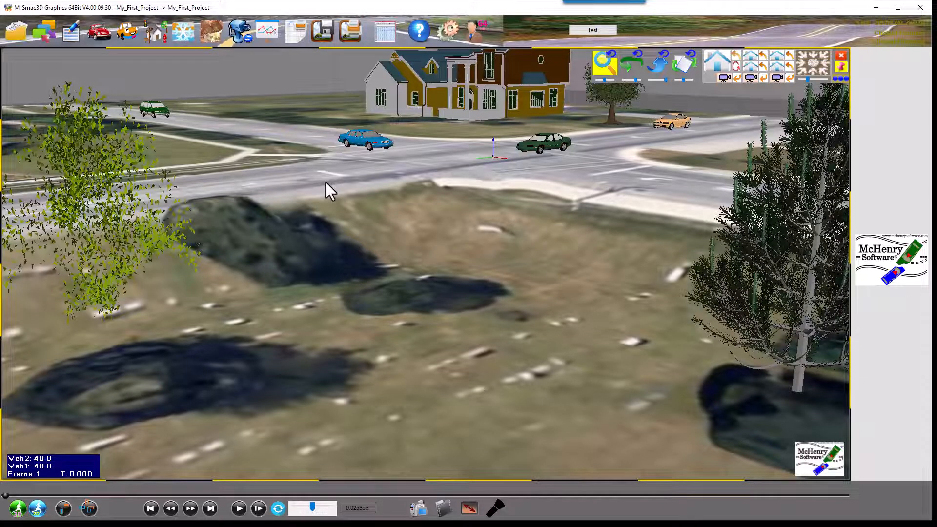
click(238, 507)
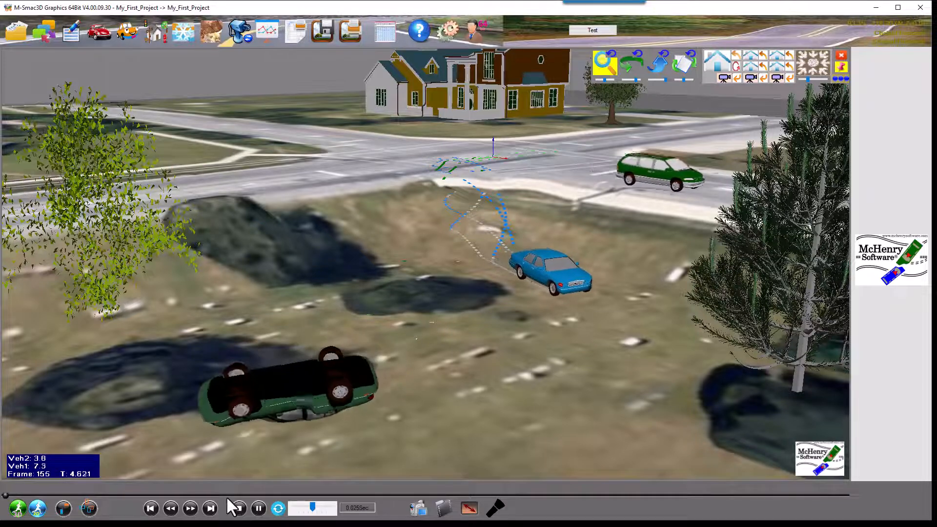
click(259, 509)
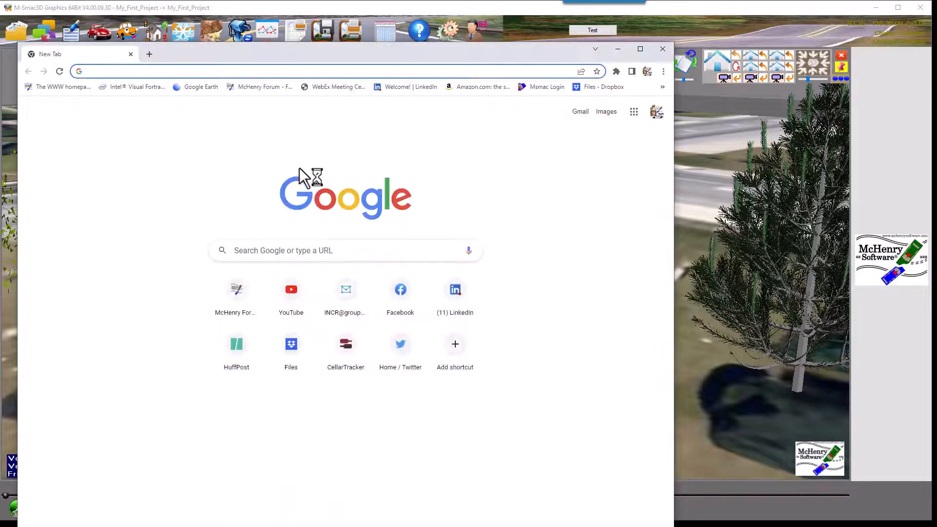
Switch to the web browser, open the McHenry Forum, and move its window clear of the simulation program's toolbar.
click(230, 300)
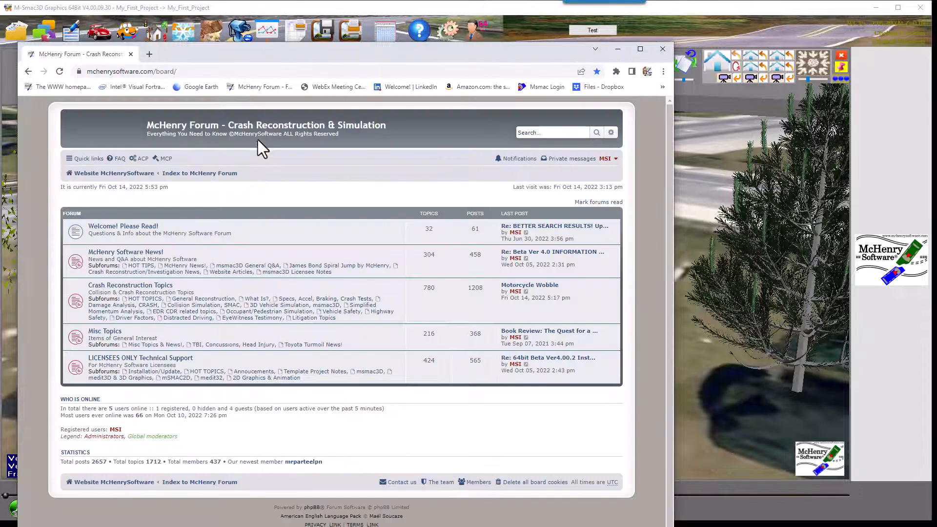
drag(241, 54, 312, 22)
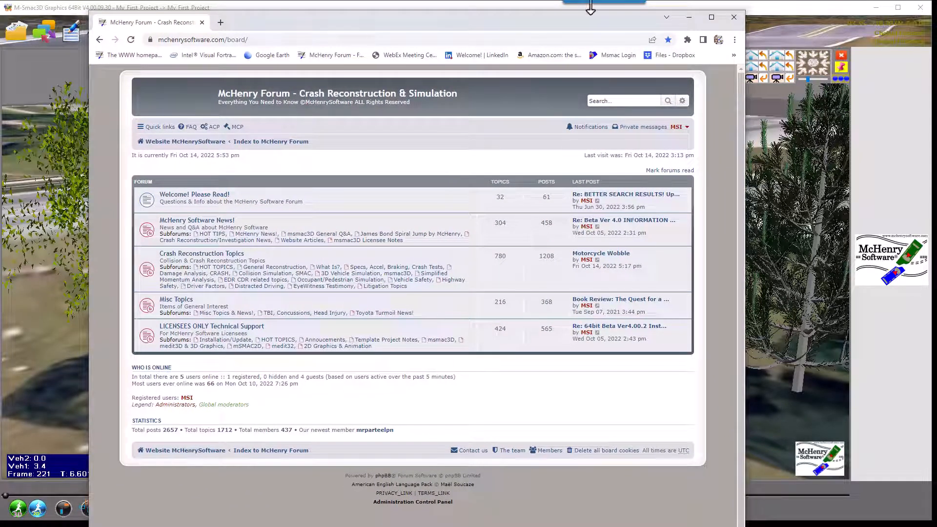
drag(588, 25, 590, 108)
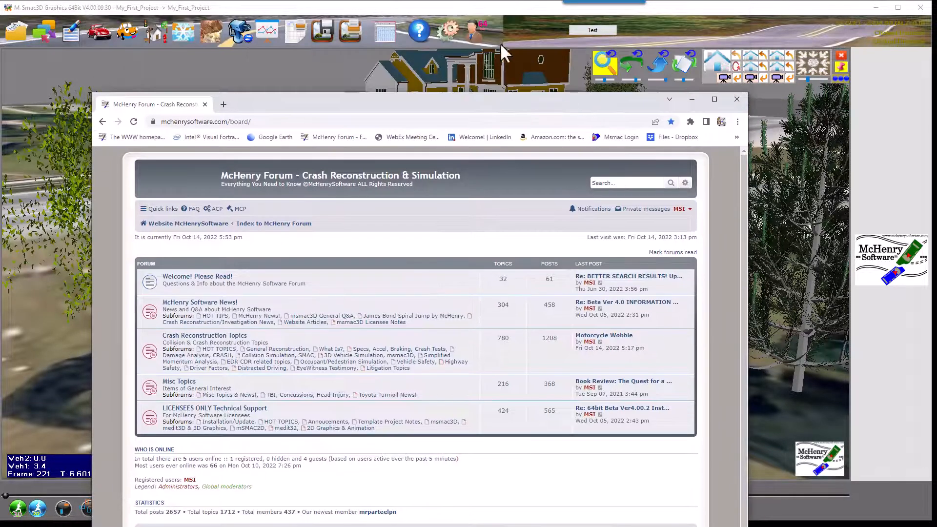
Open the help's forum topic linking to all demo instructional videos from M-Smac3D and reposition the browser window.
click(420, 31)
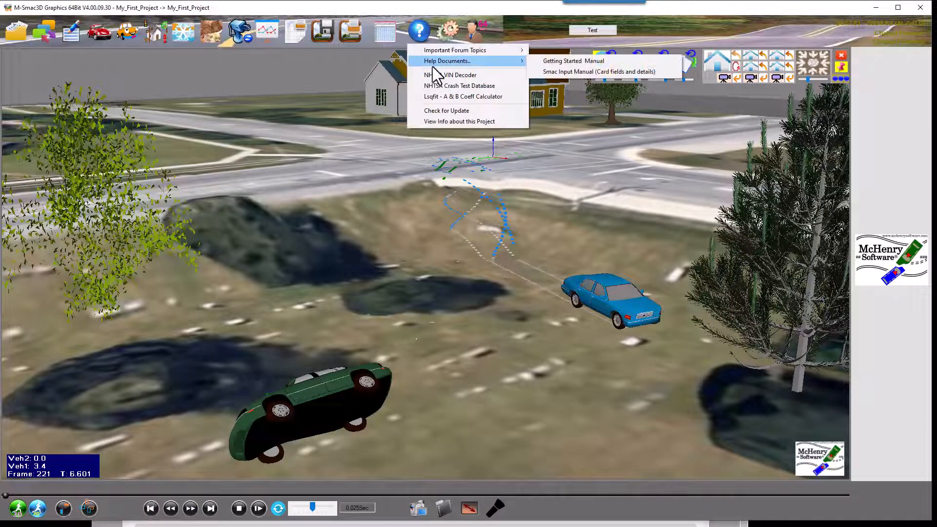
mouse_move(432, 52)
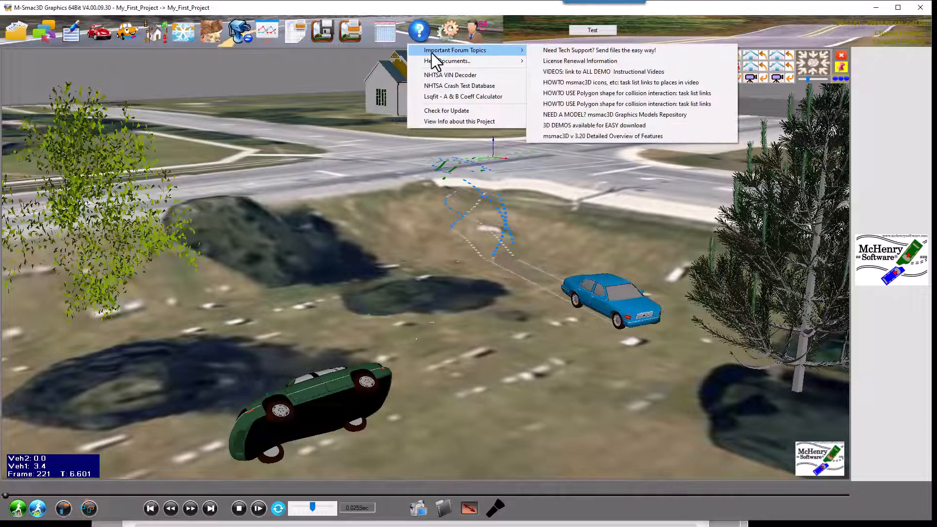
click(563, 70)
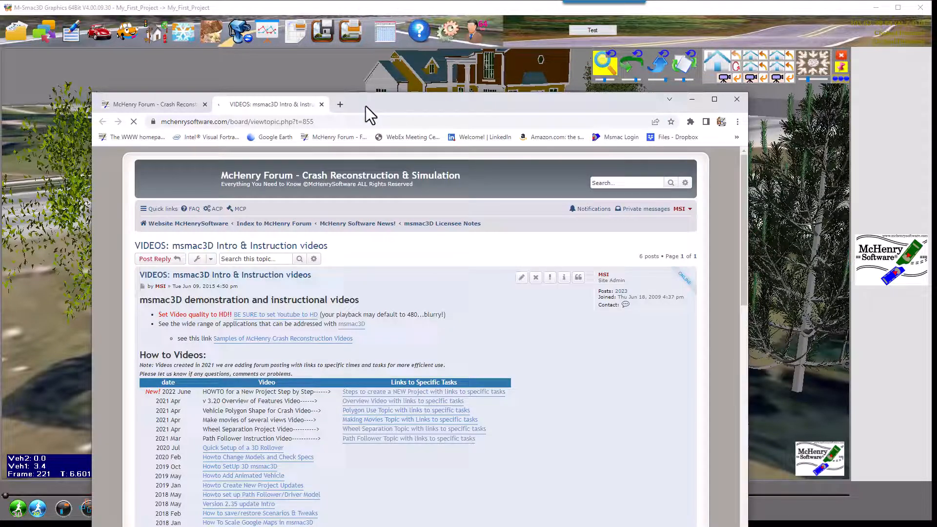
drag(365, 106, 350, 67)
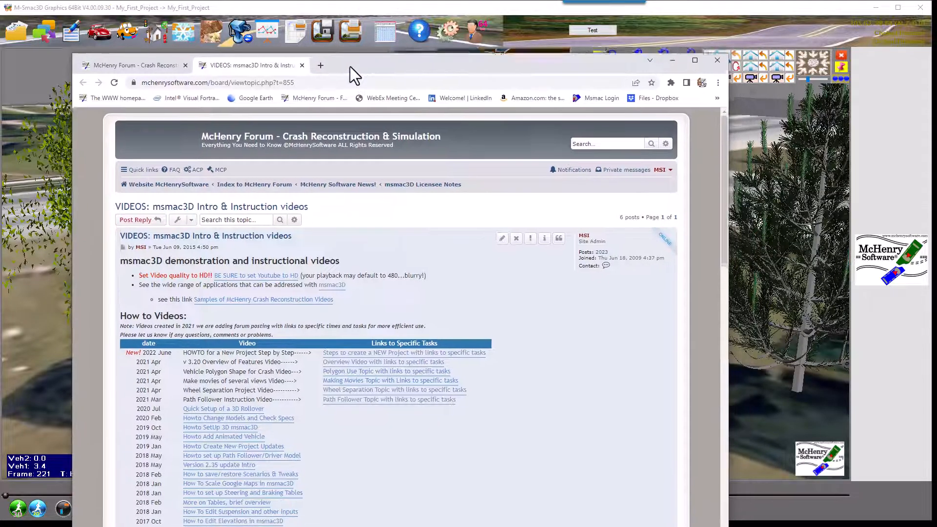
View the msmac3D Licensee Notes subforum's announcements and topics and return to the forum index.
click(131, 64)
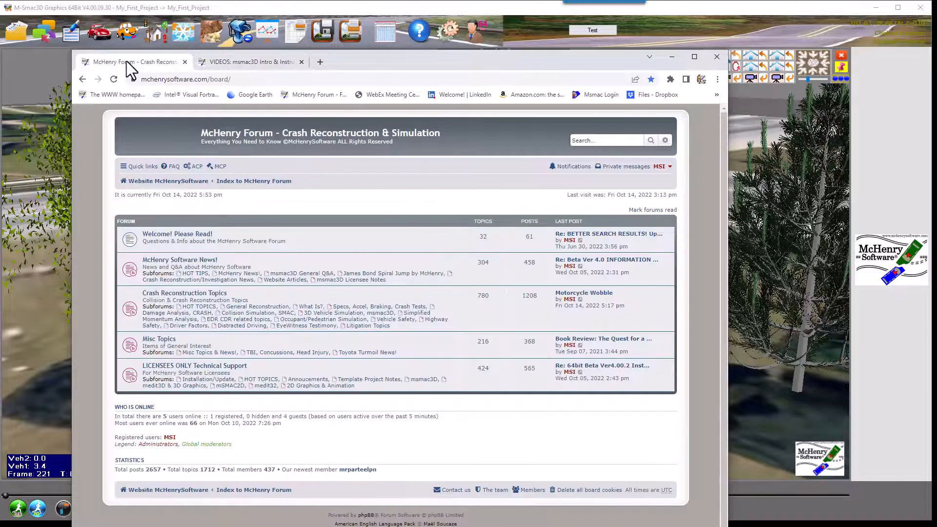
click(345, 281)
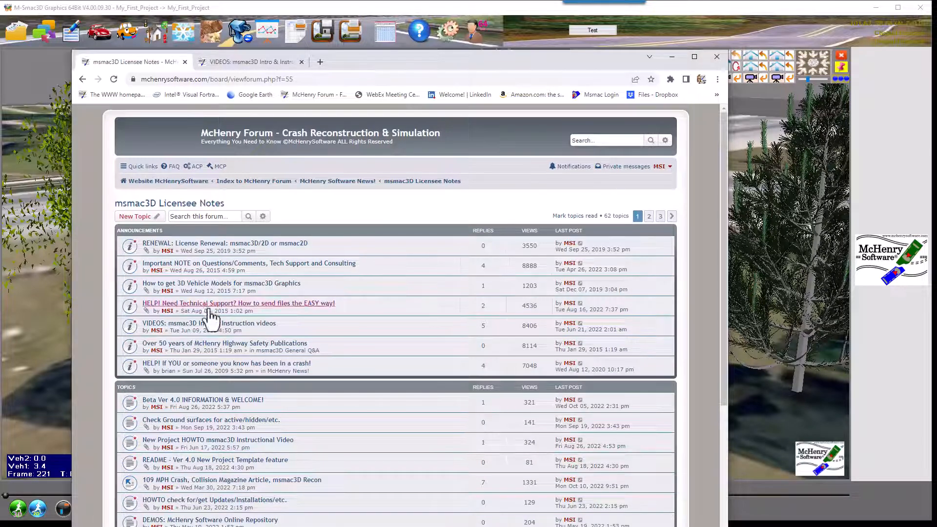
click(269, 184)
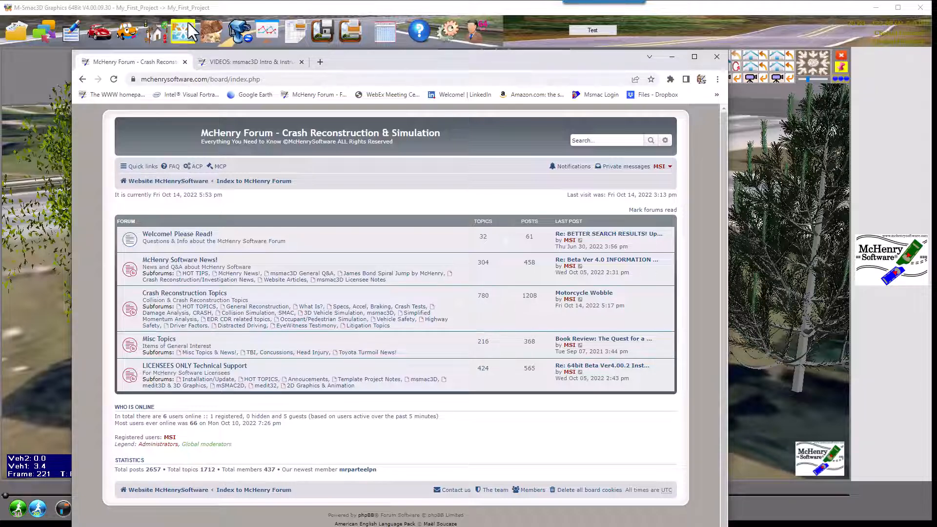
Review the How to Videos list in the instruction videos topic and close the browser.
click(232, 62)
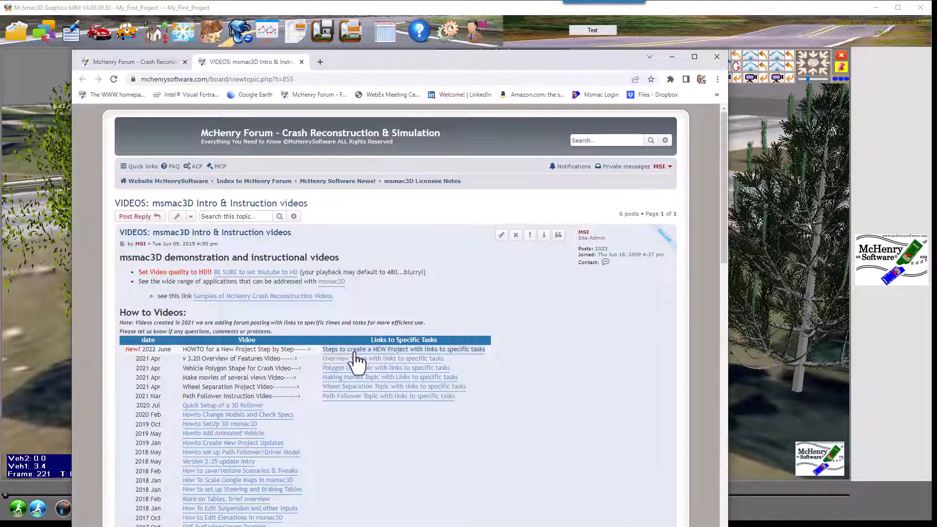
scroll(332, 345, down, 4)
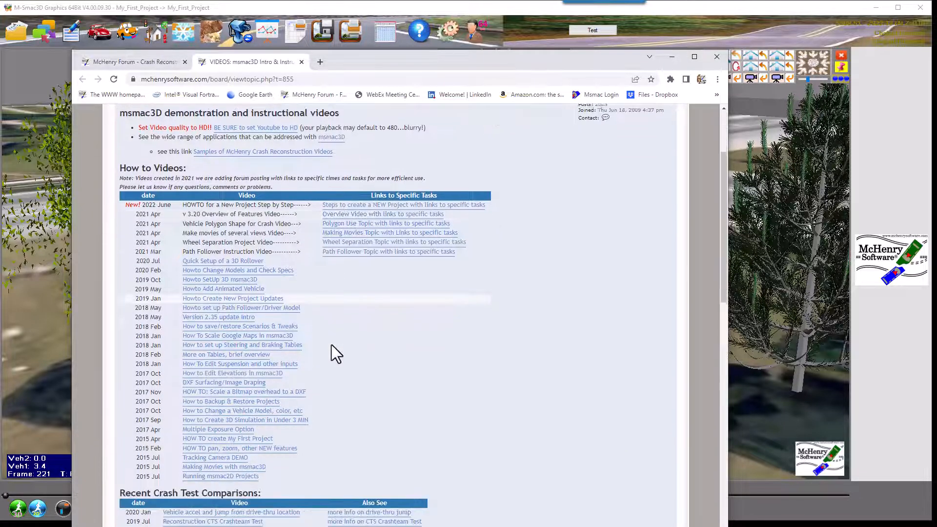
scroll(332, 345, up, 2)
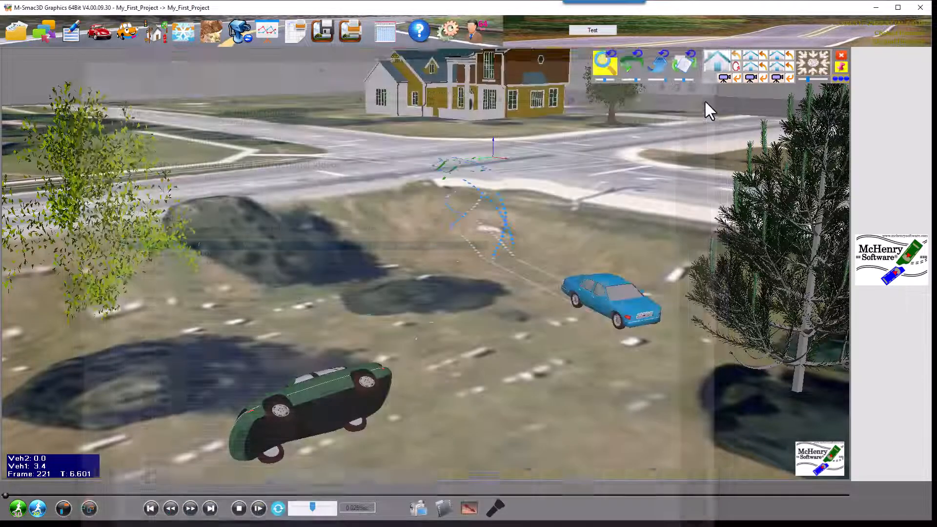
click(717, 57)
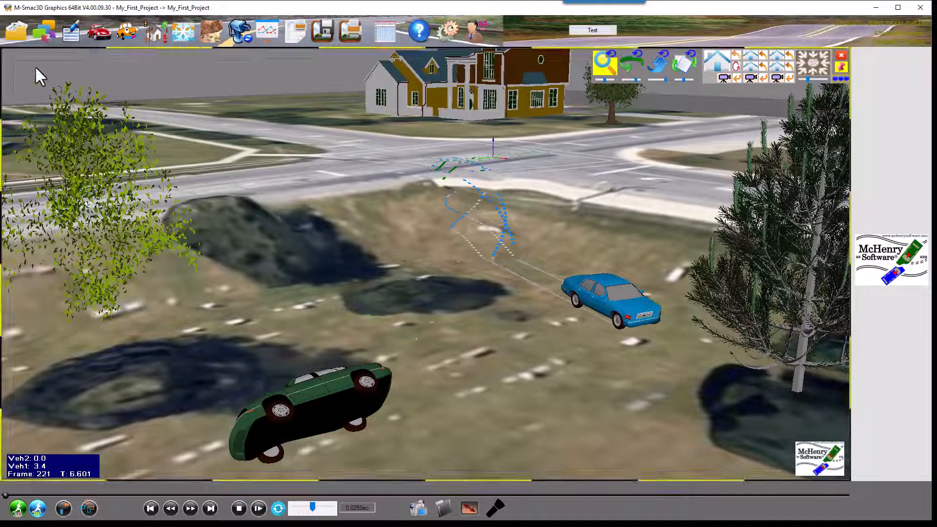
Start a new Msmac 3D project and move its setup dialog to the middle of the scene.
click(15, 35)
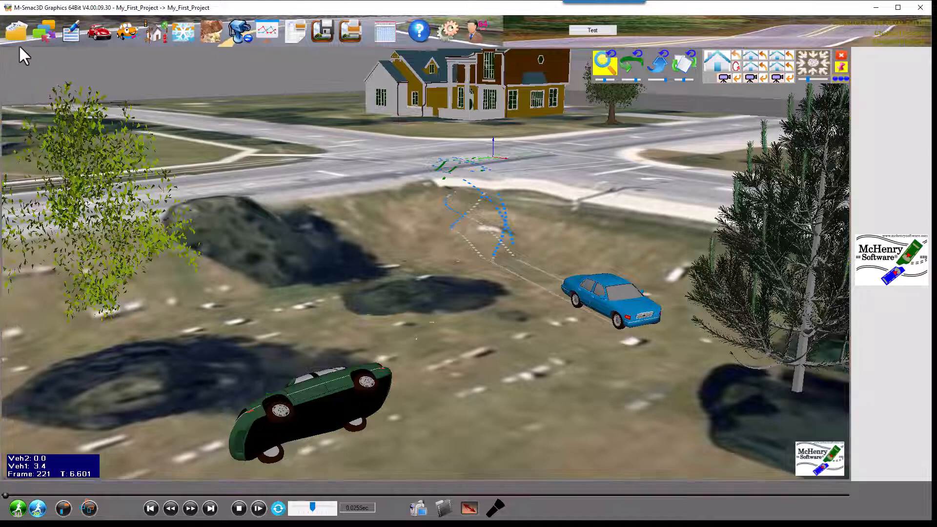
click(15, 36)
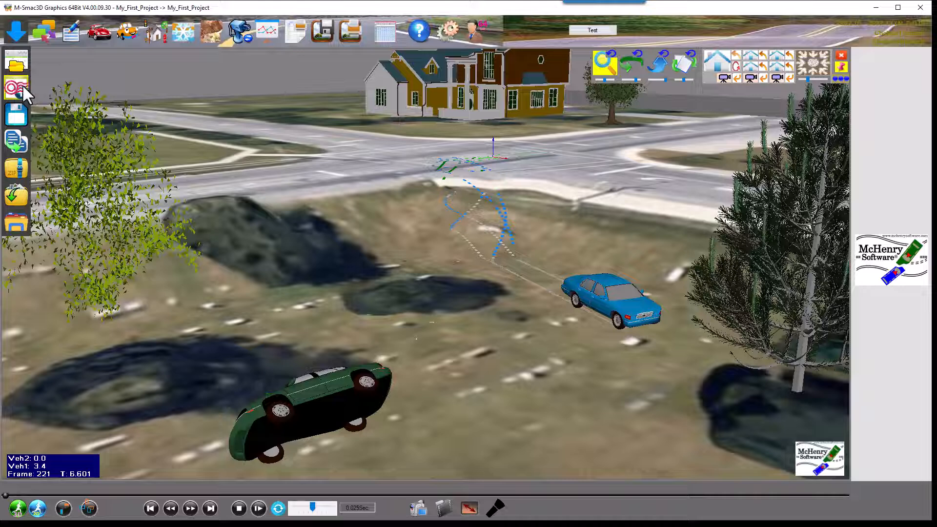
click(22, 88)
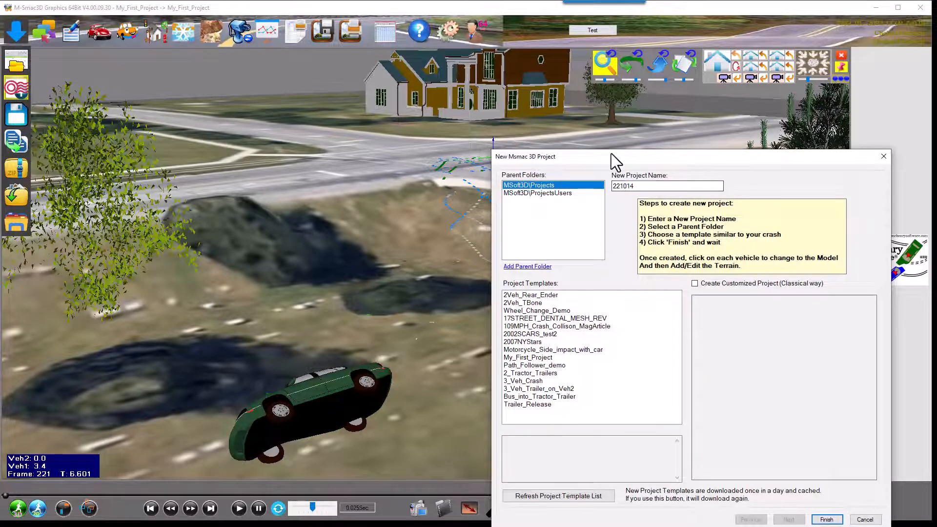
drag(610, 153, 341, 92)
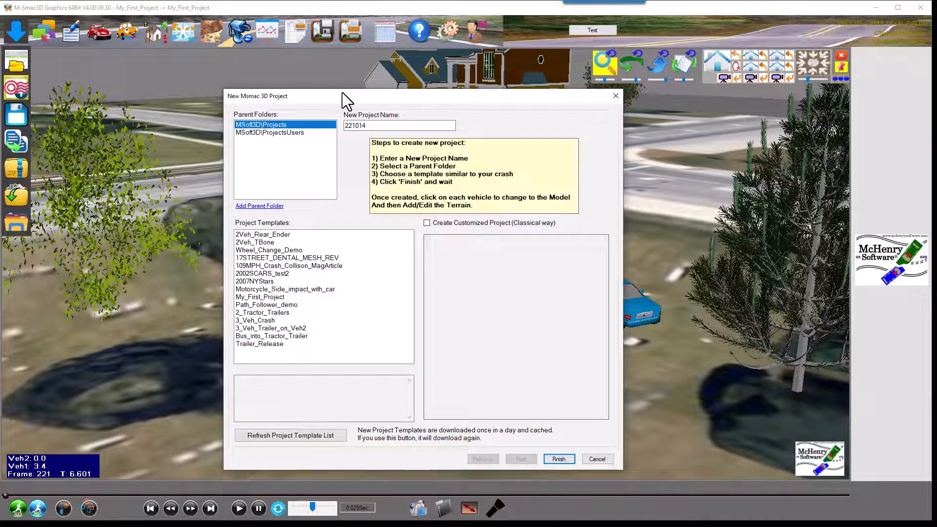
Name the project "new project" and refresh the project template list.
double_click(378, 126)
text(new project)
click(263, 435)
Preview the available project templates, including 2Veh_TBone, 2Veh_Rear_Ender, 17STREET_DENTAL_MESH_REV, 2002SCARS_test2 and 2007NYStars.
click(250, 244)
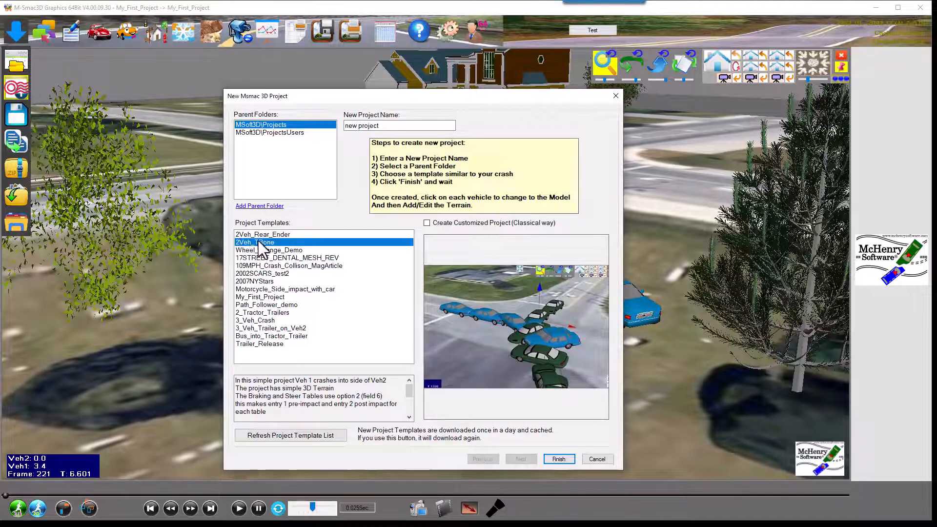
click(256, 233)
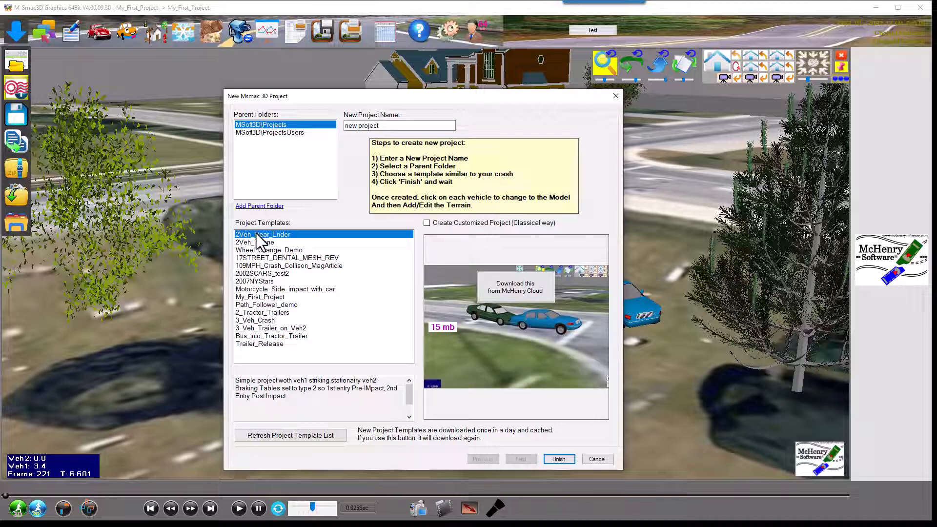
click(262, 258)
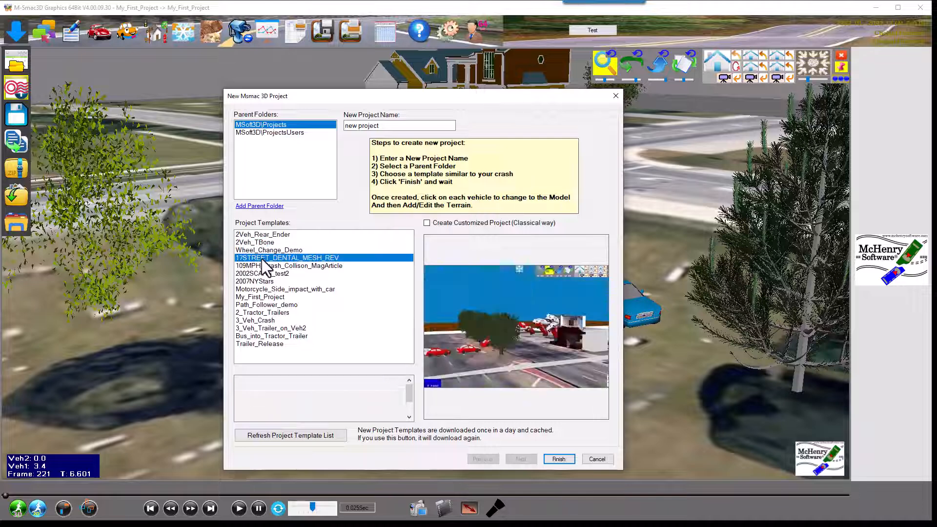
click(262, 266)
click(262, 273)
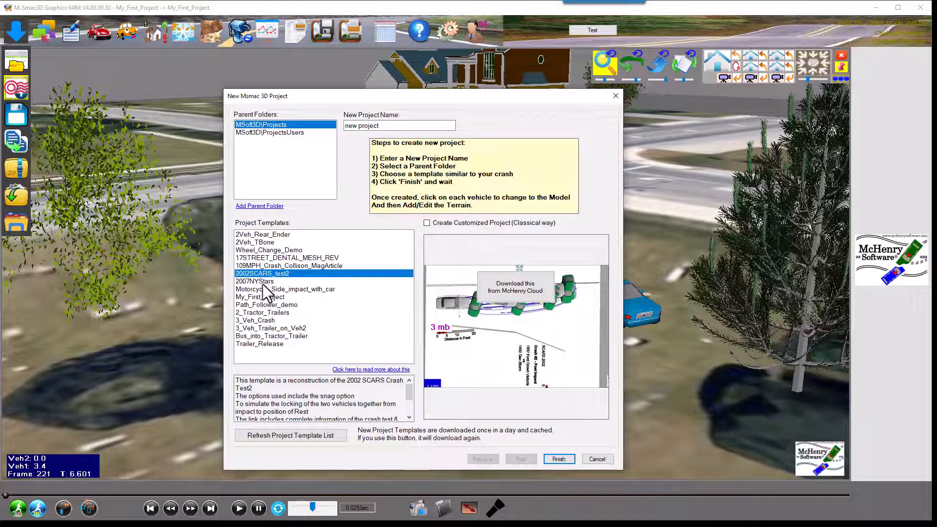
click(263, 282)
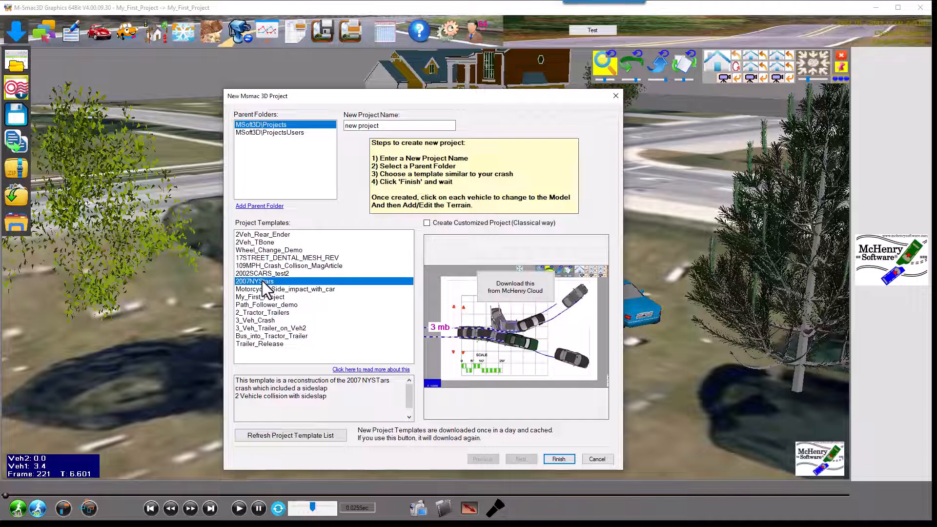
click(256, 243)
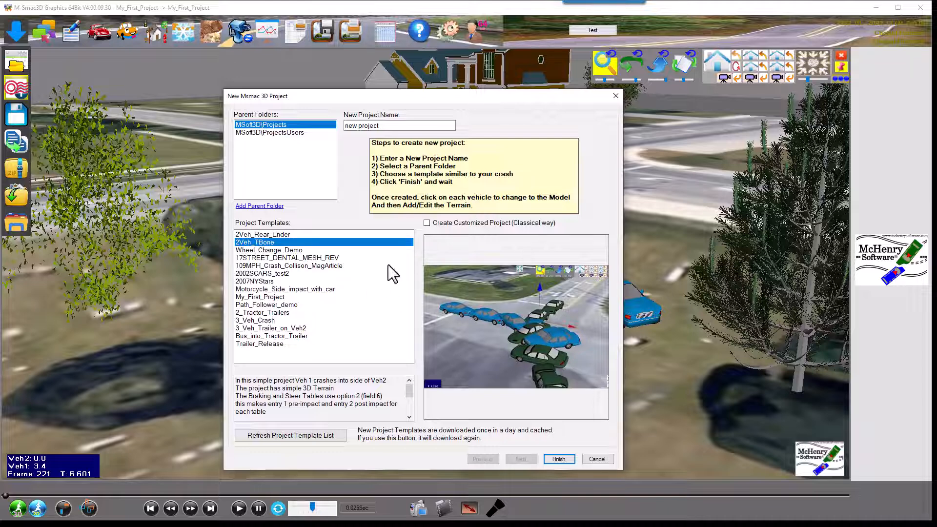
Select the 2Veh_Rear_Ender template and download it from the McHenry Cloud.
click(263, 235)
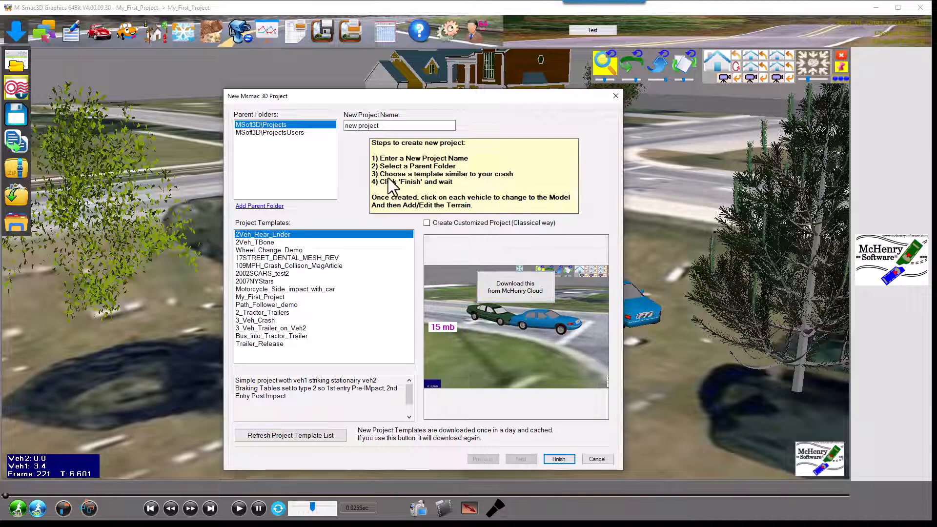
click(510, 285)
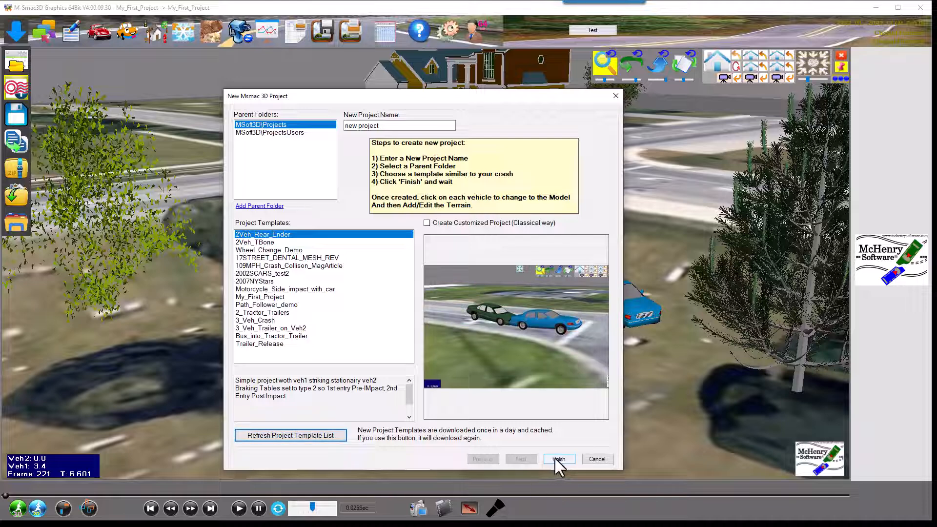
Examine the vehicle model choices of the customized (classical) project setup and return to the template page.
click(427, 223)
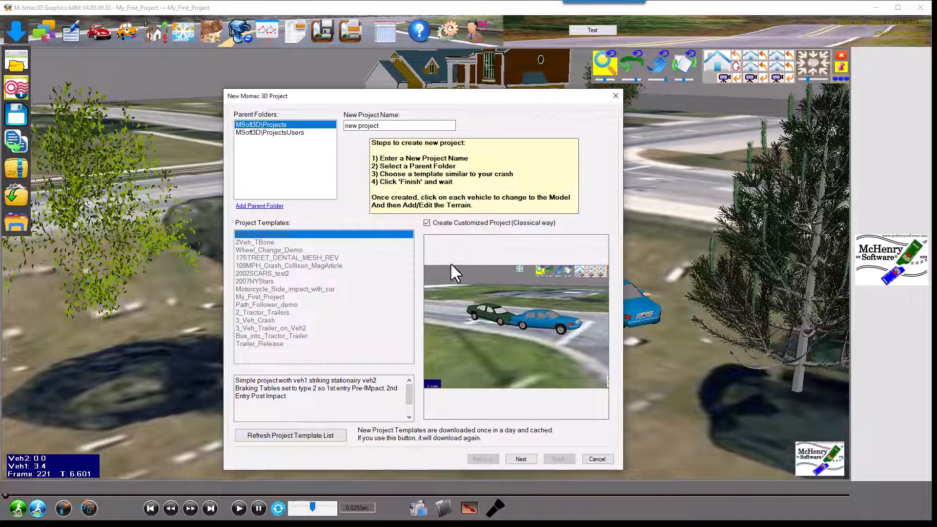
click(511, 459)
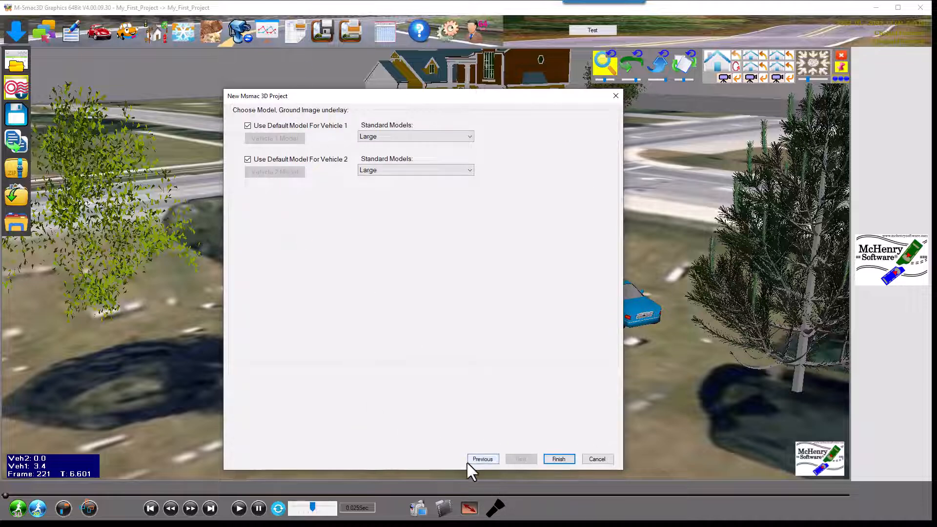
click(480, 459)
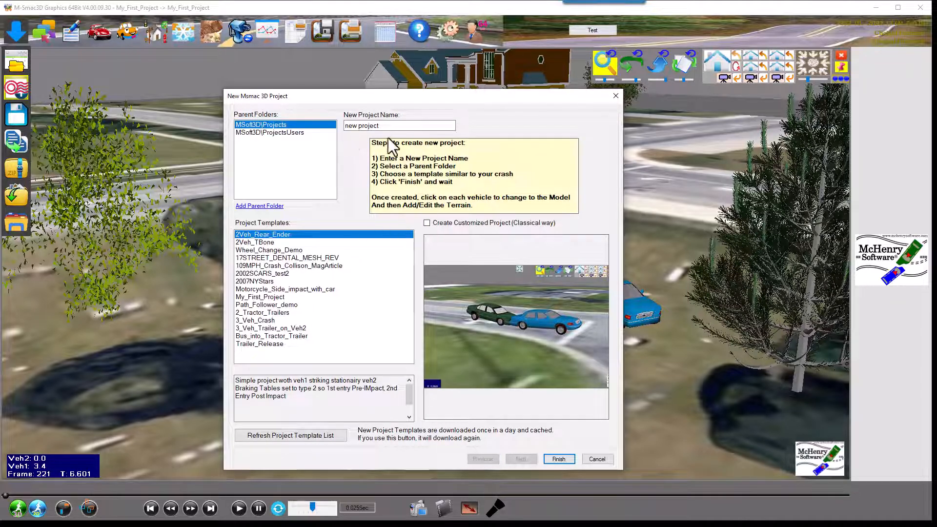
Enter "new project" as the project name, with MSoft3D\Projects as parent folder and 2Veh_Rear_Ender as template.
click(284, 125)
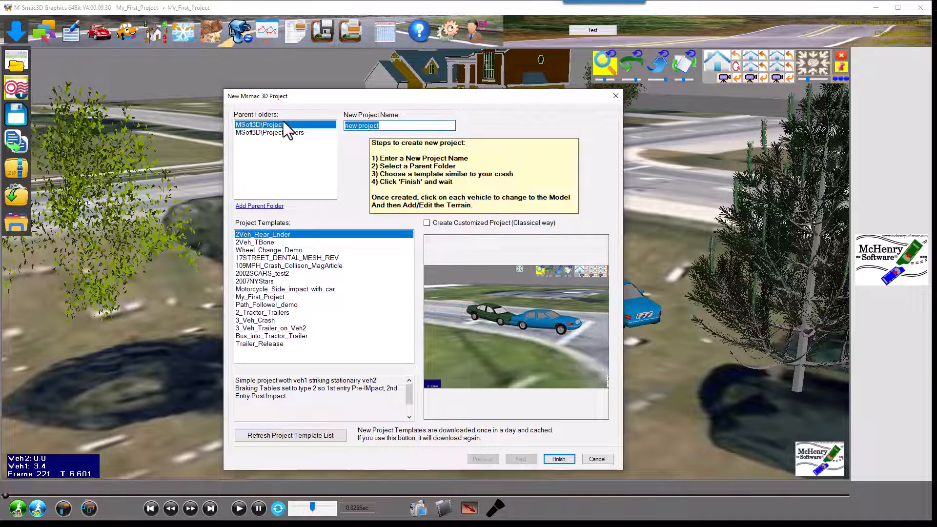
text(new project)
click(259, 243)
click(259, 234)
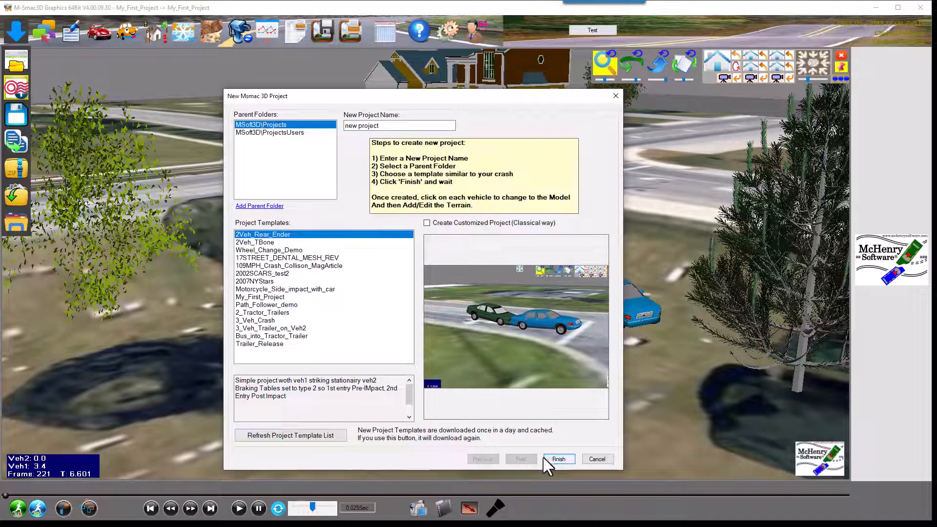
Create the project from the chosen template and run its simulation to play back the rear-end crash.
click(557, 459)
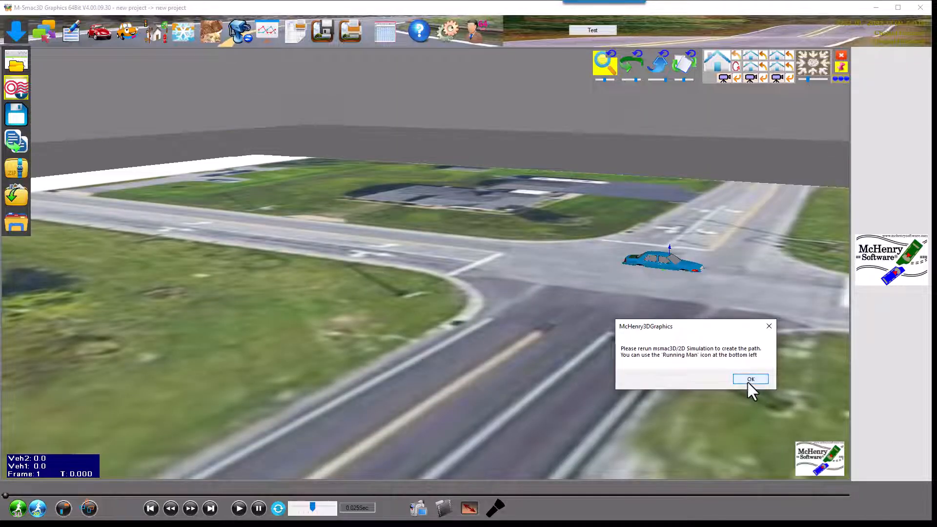
click(750, 380)
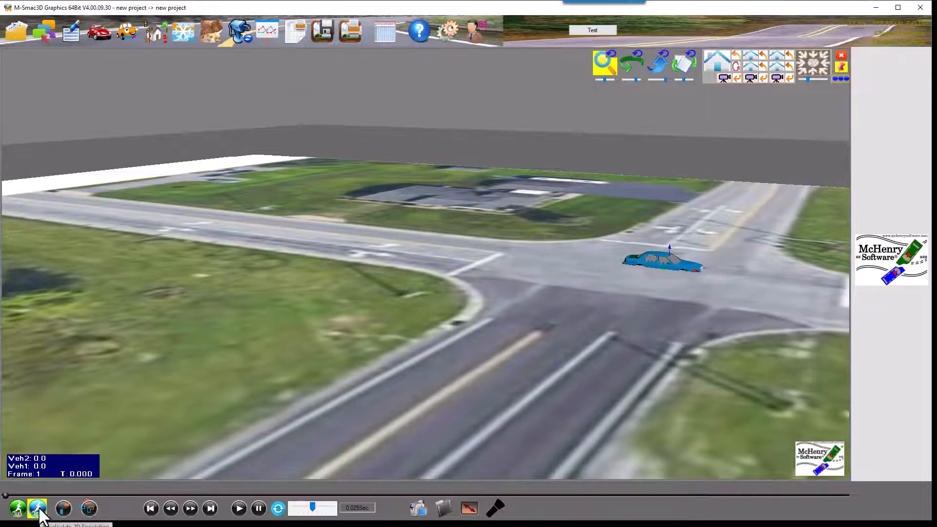
click(17, 508)
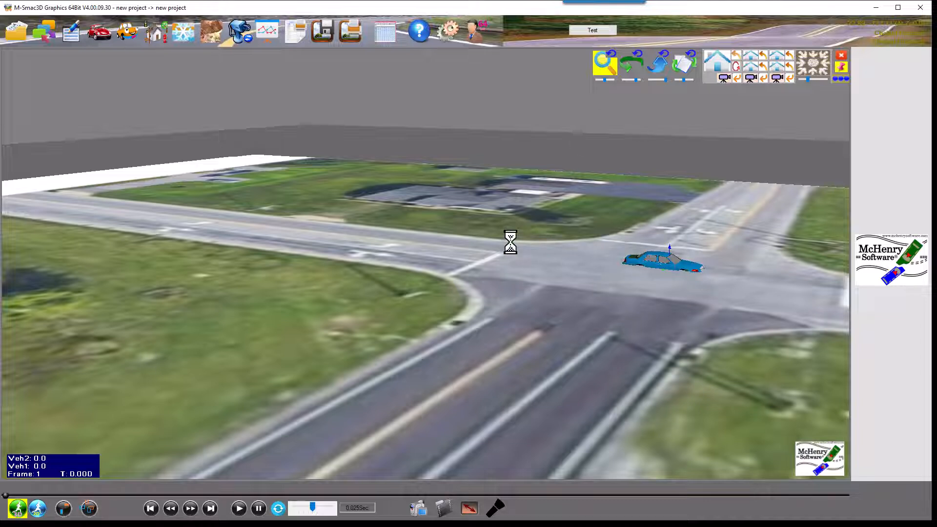
click(242, 509)
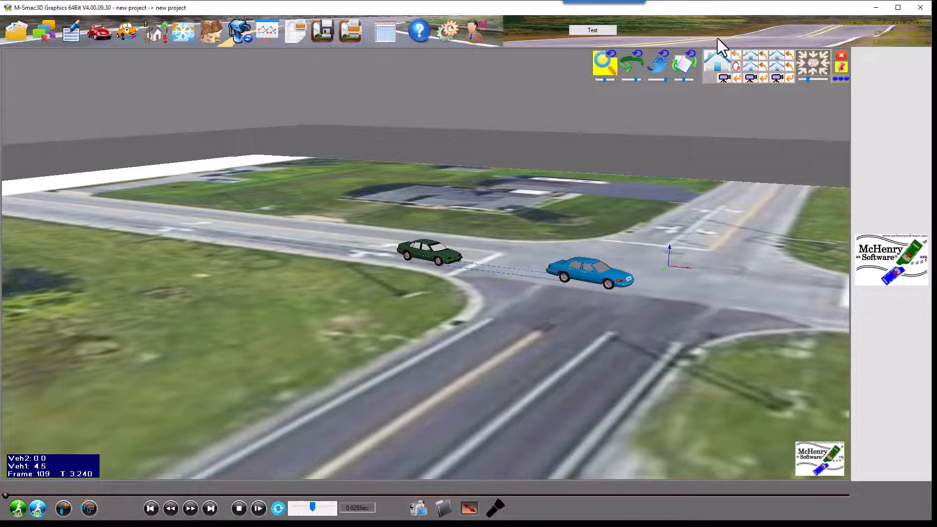
Show the whole intersection and both vehicles from directly above.
click(717, 62)
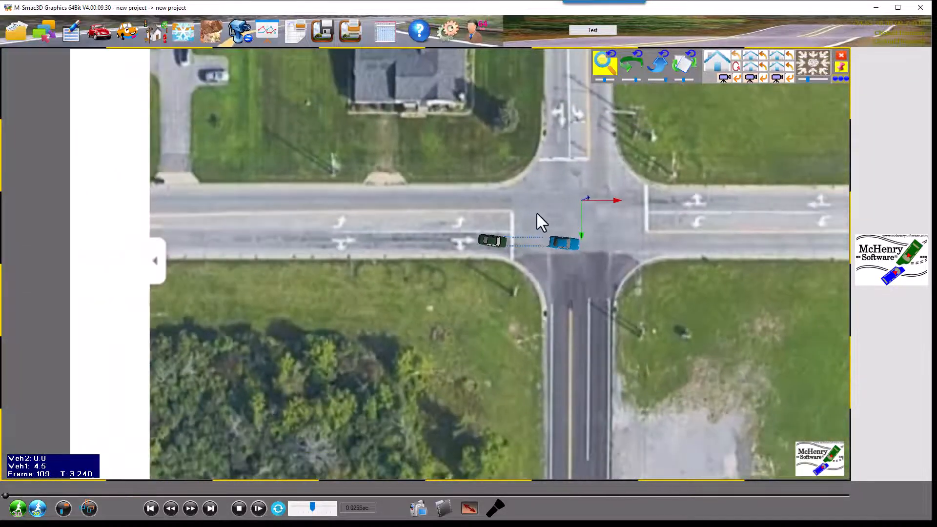
middle_drag(536, 212, 418, 312)
scroll(416, 305, down, 4)
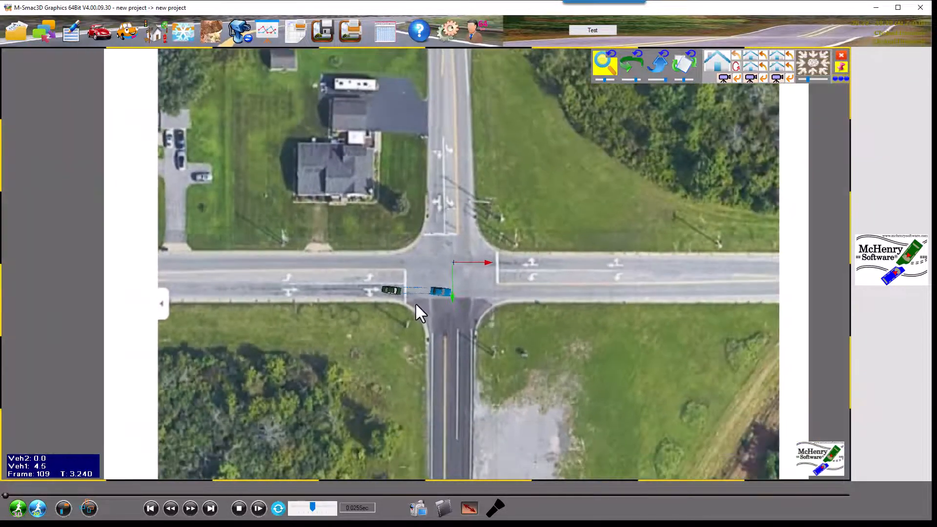
click(210, 33)
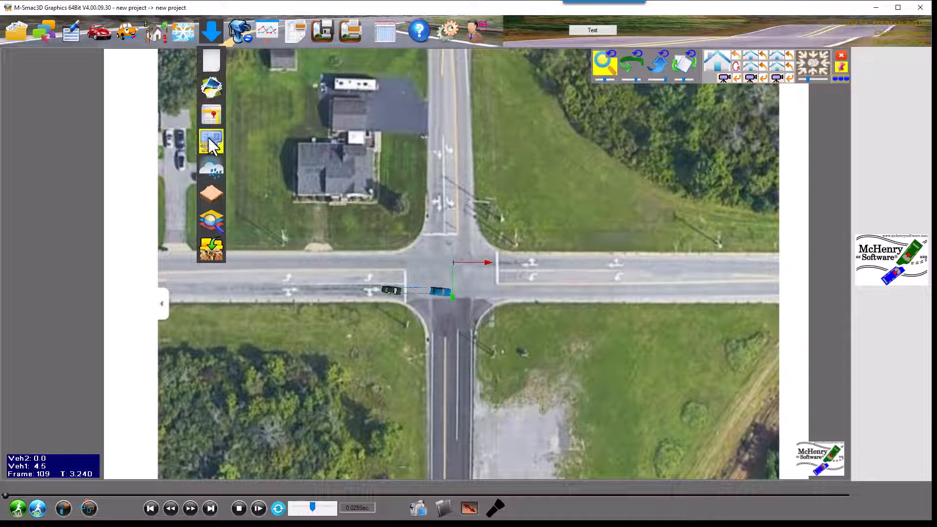
click(213, 115)
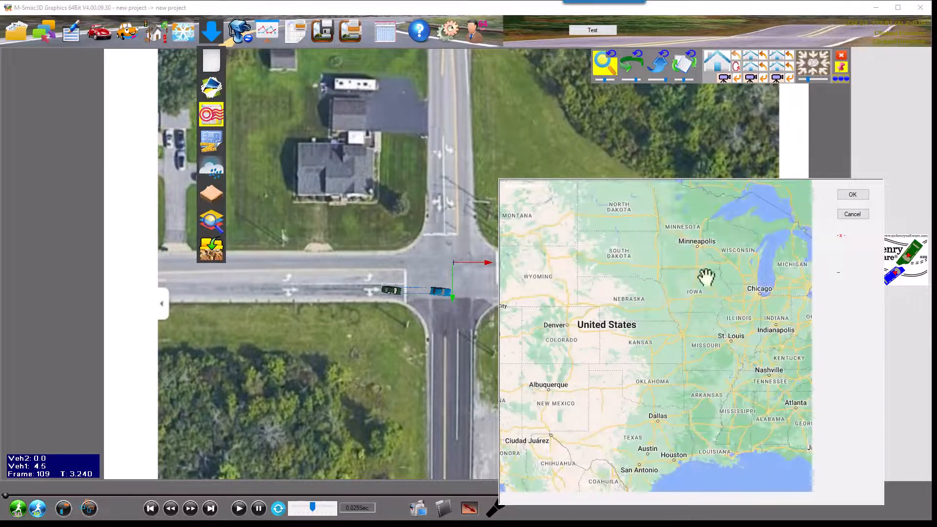
click(854, 216)
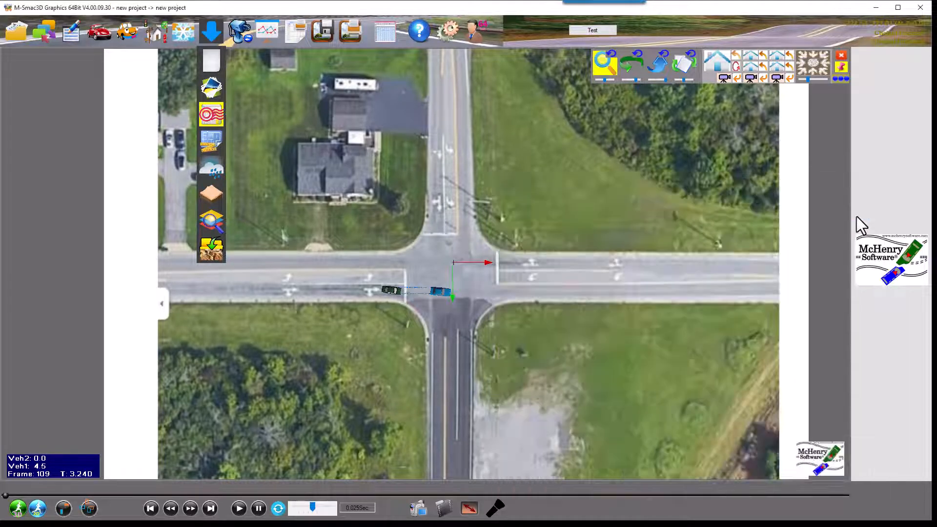
Load "2017 ITAI crash 1.jpg" as a ground image, accepting the size of 159.0 by 134.0.
click(217, 37)
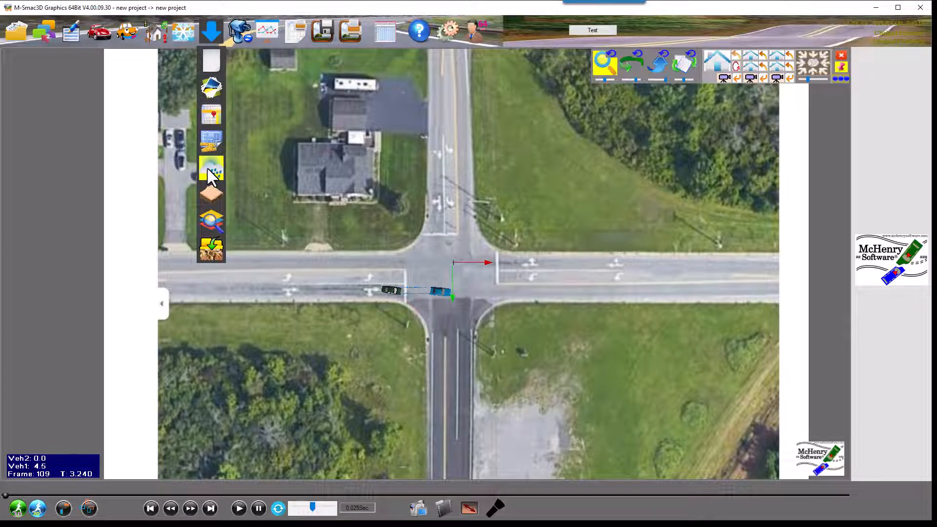
click(212, 88)
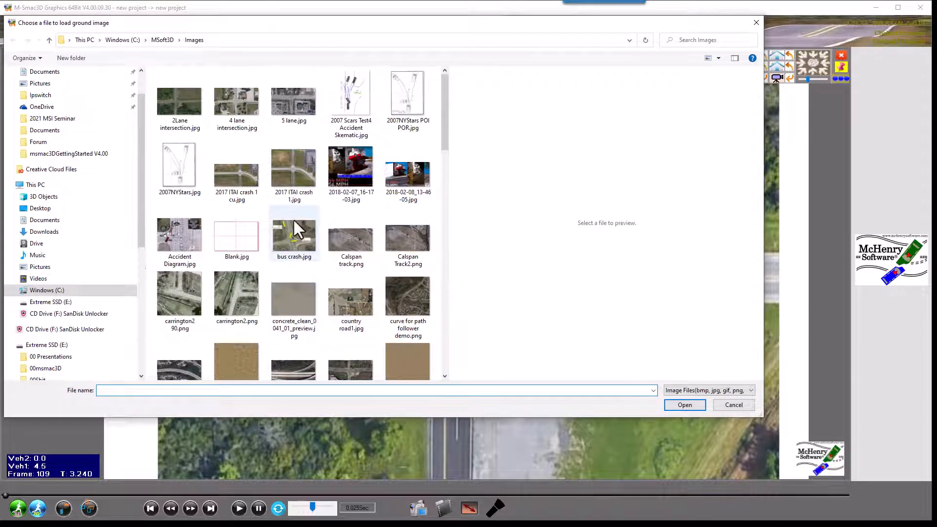
click(296, 177)
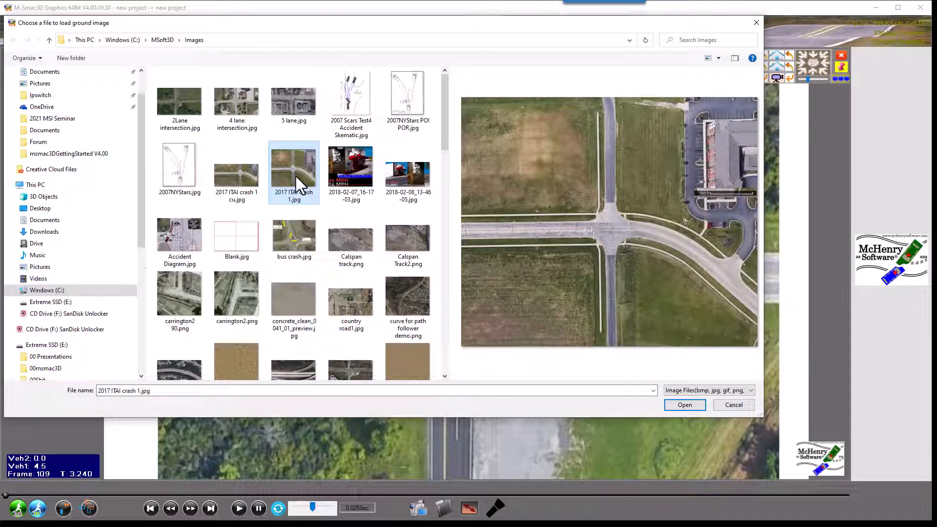
click(676, 408)
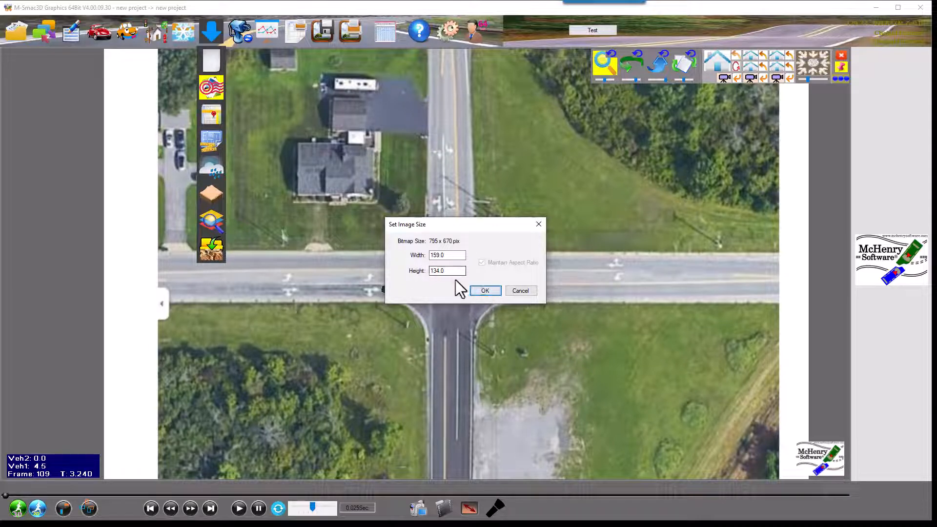
click(478, 293)
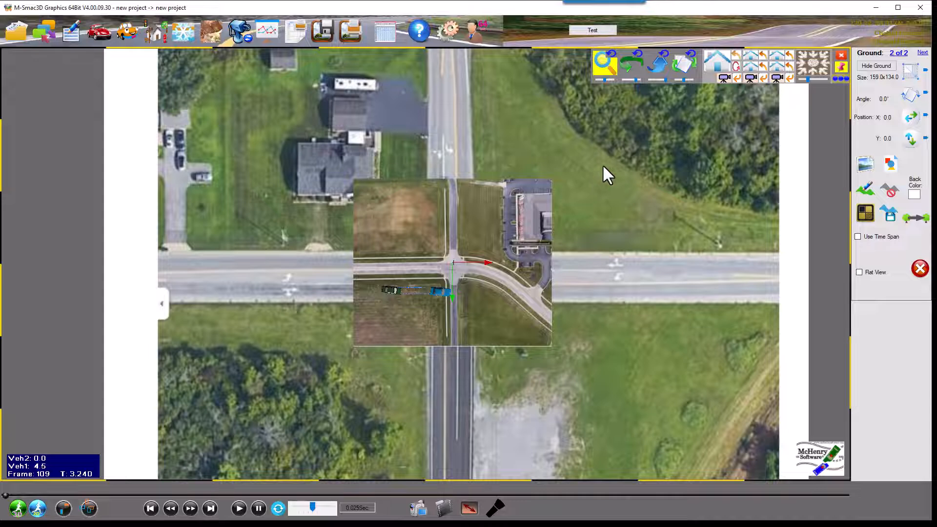
Cycle through the two grounds, hiding and showing the newly loaded one to tell them apart.
click(502, 216)
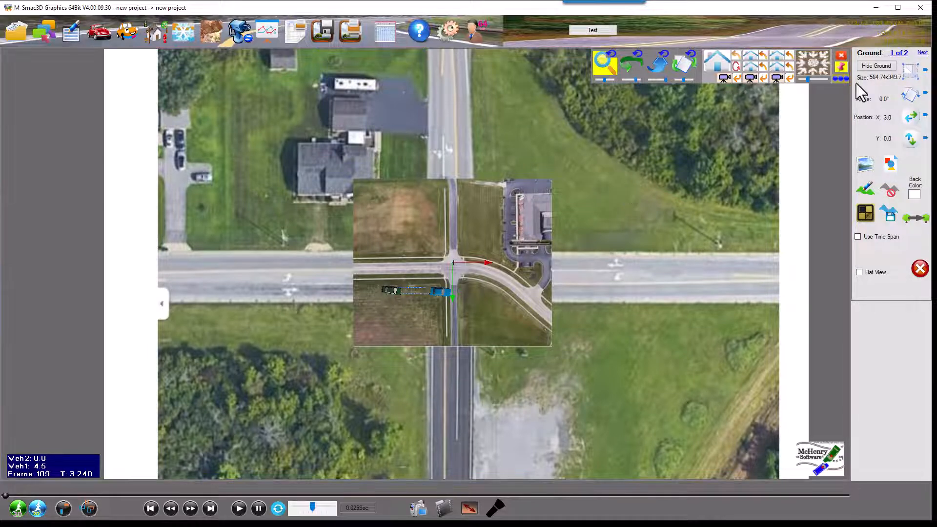
click(922, 53)
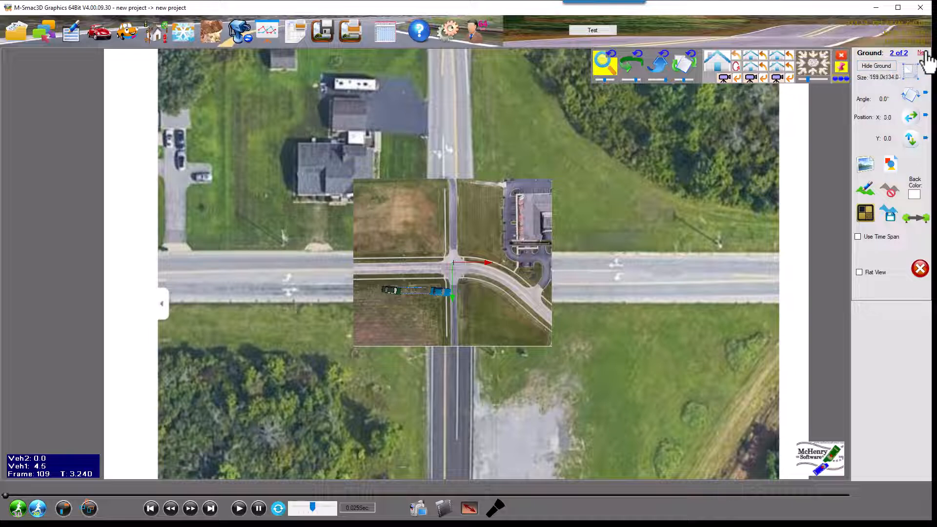
click(871, 67)
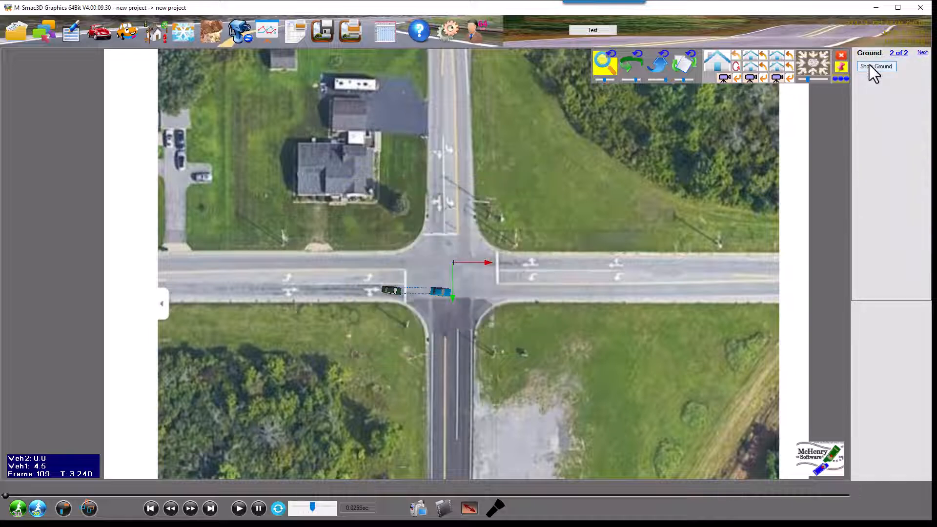
click(871, 66)
Delete the original, larger ground that came with the template.
click(922, 52)
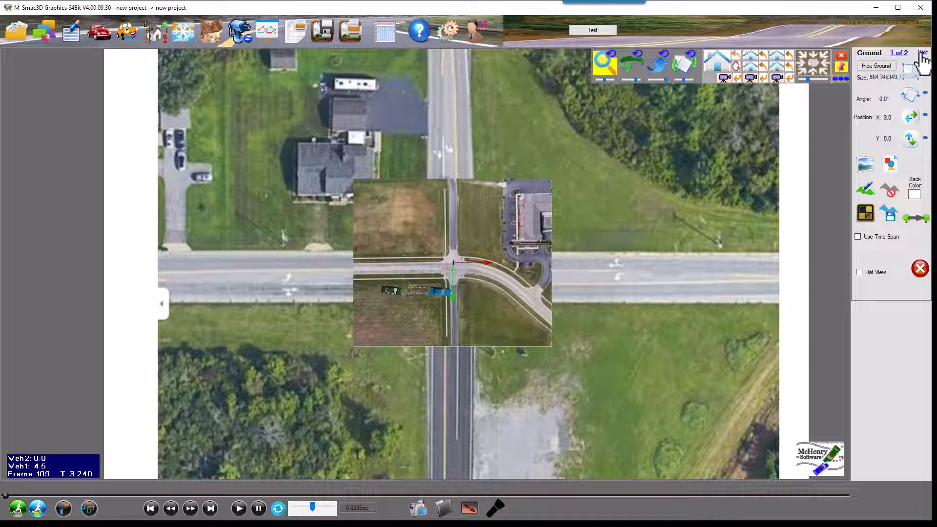
click(920, 269)
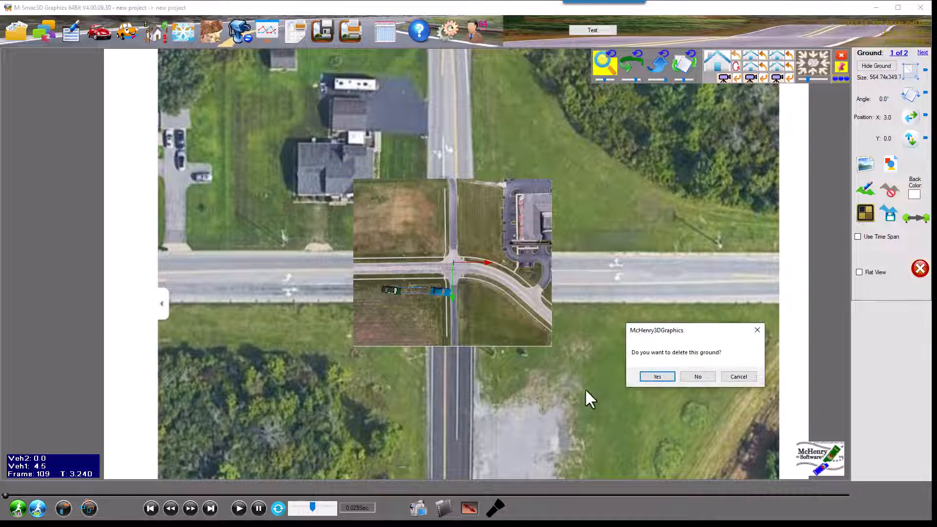
click(659, 376)
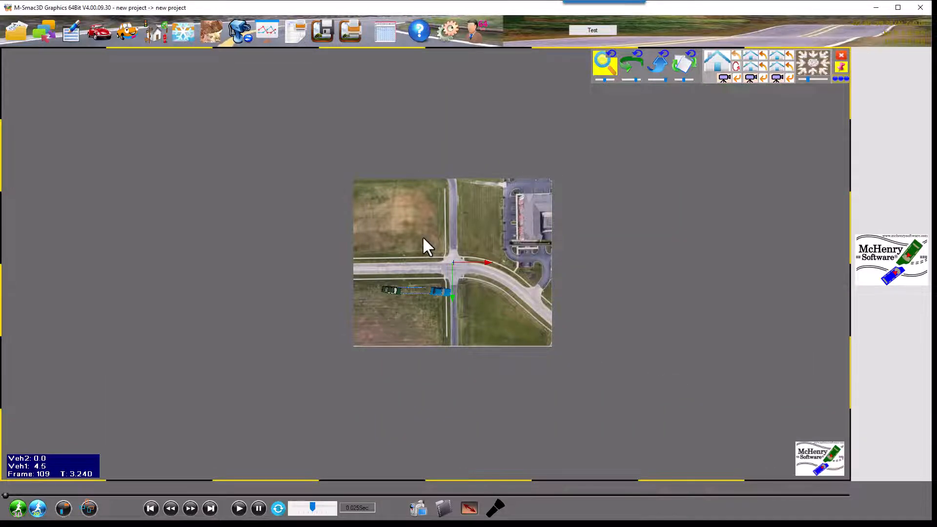
Set the remaining ground's width to 250 with its height following proportionally.
scroll(425, 239, up, 3)
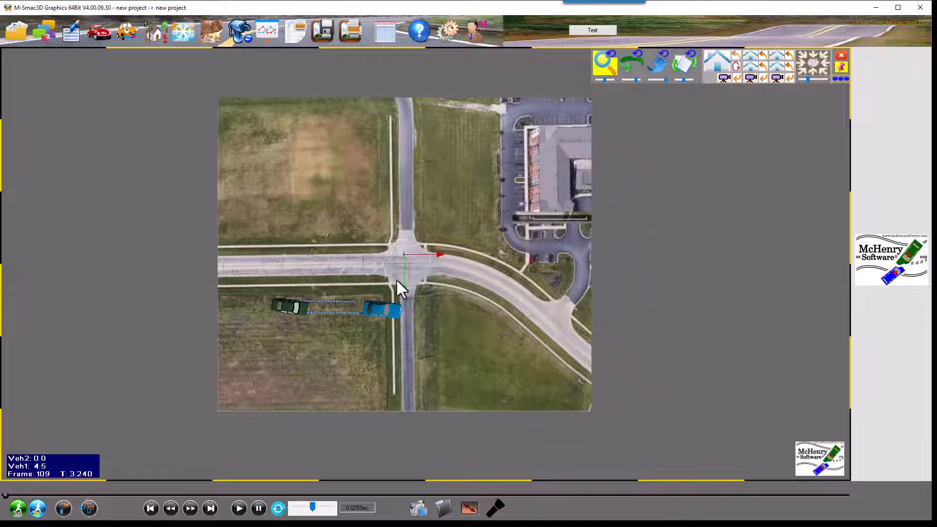
click(443, 207)
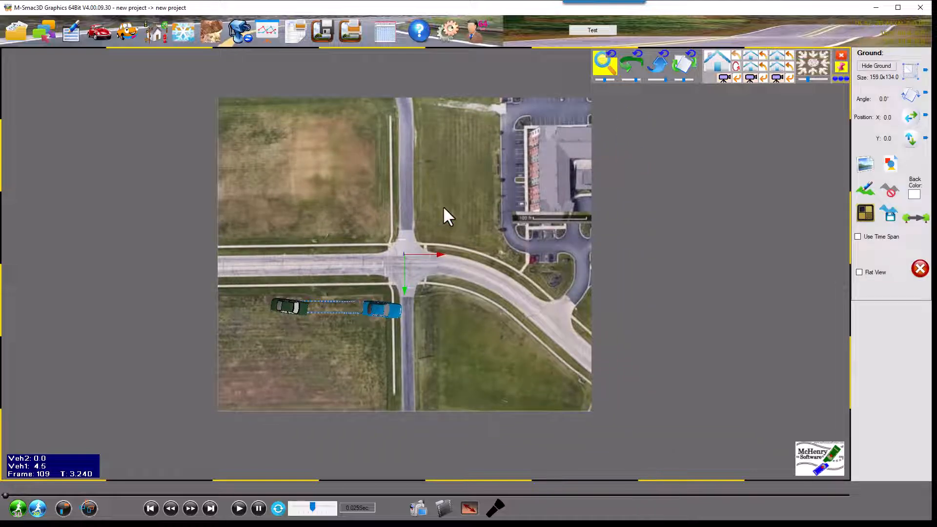
click(909, 71)
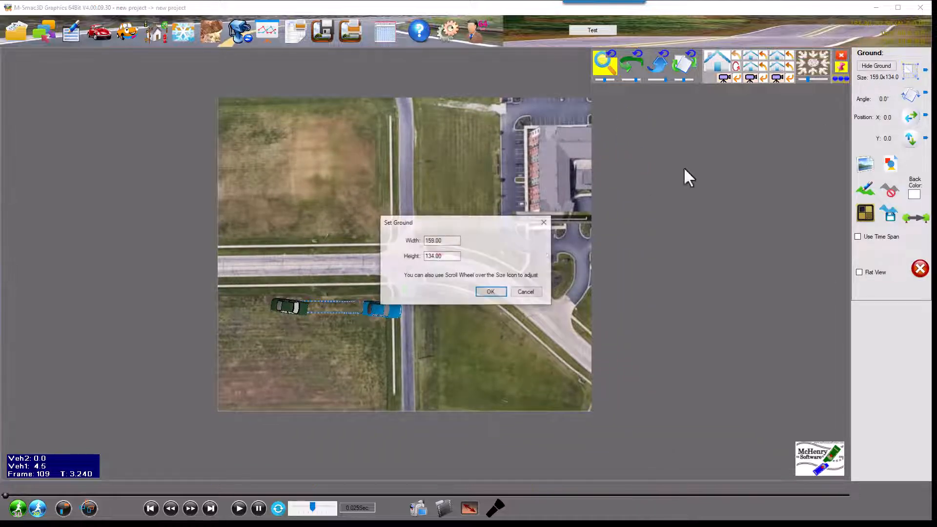
drag(442, 240, 391, 242)
text(2)
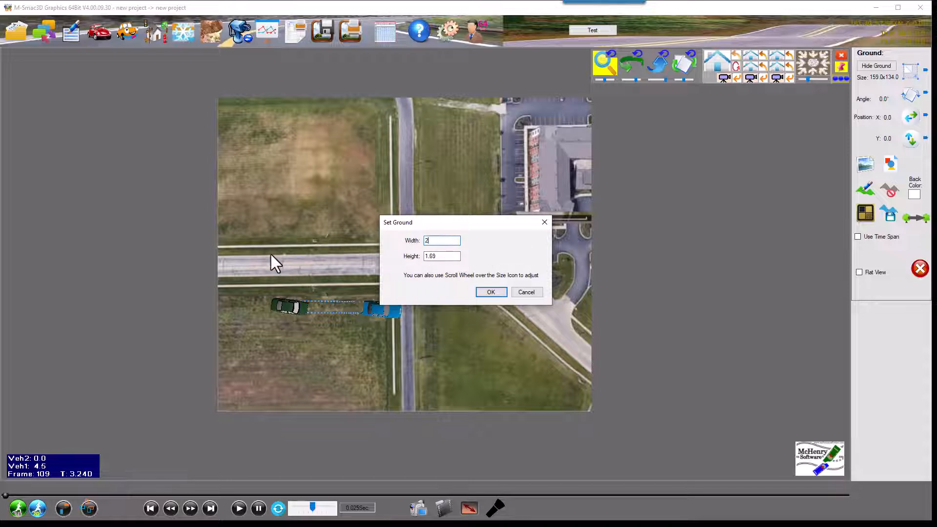
text(50)
key(Return)
scroll(363, 273, up, 2)
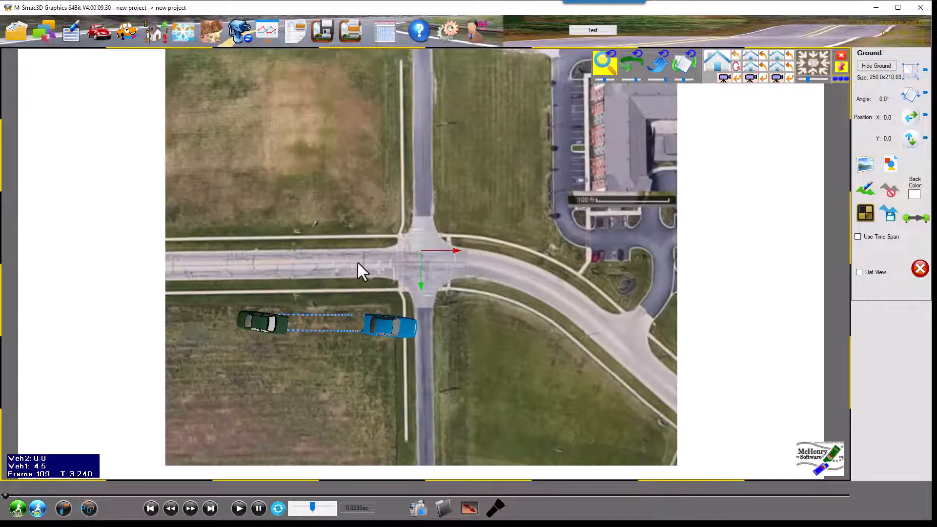
Scale the draped ground image from two points on its 100 ft scale bar, setting their distance to 100.
click(865, 165)
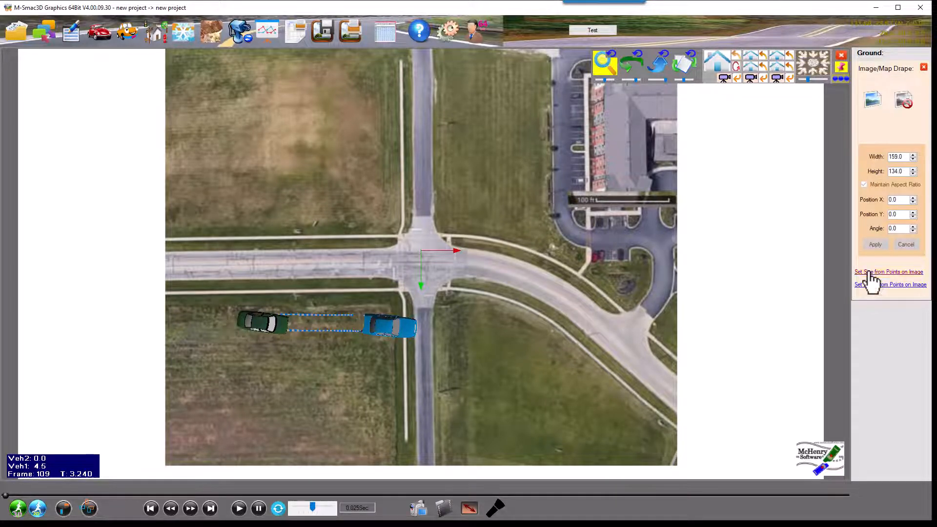
click(871, 272)
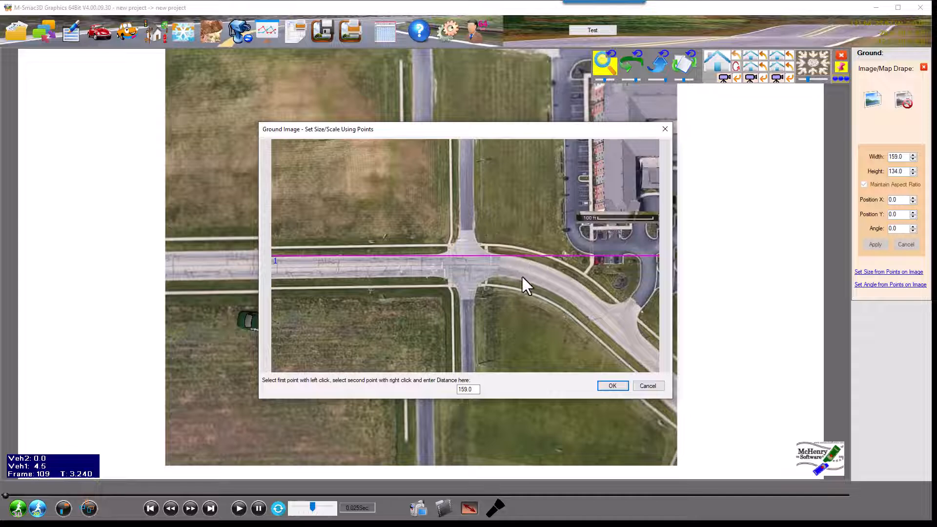
drag(522, 278, 461, 283)
scroll(501, 242, up, 5)
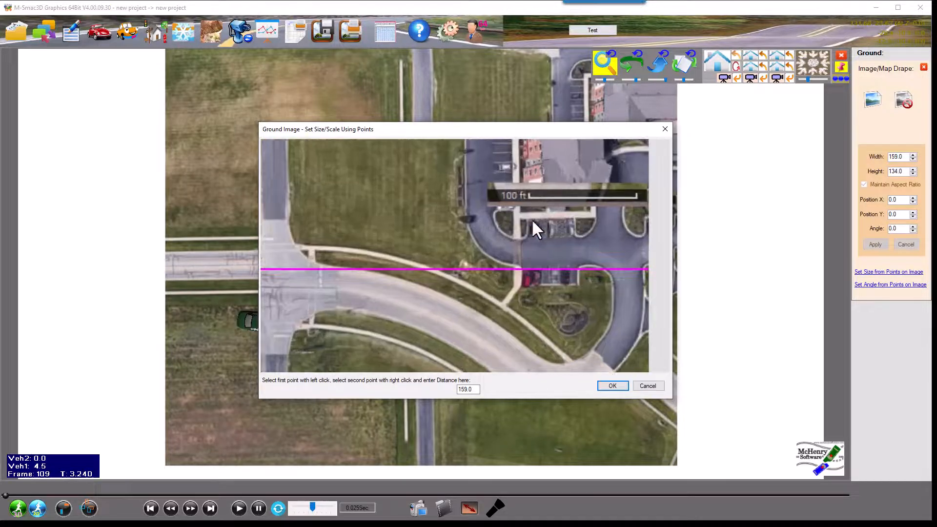
click(511, 215)
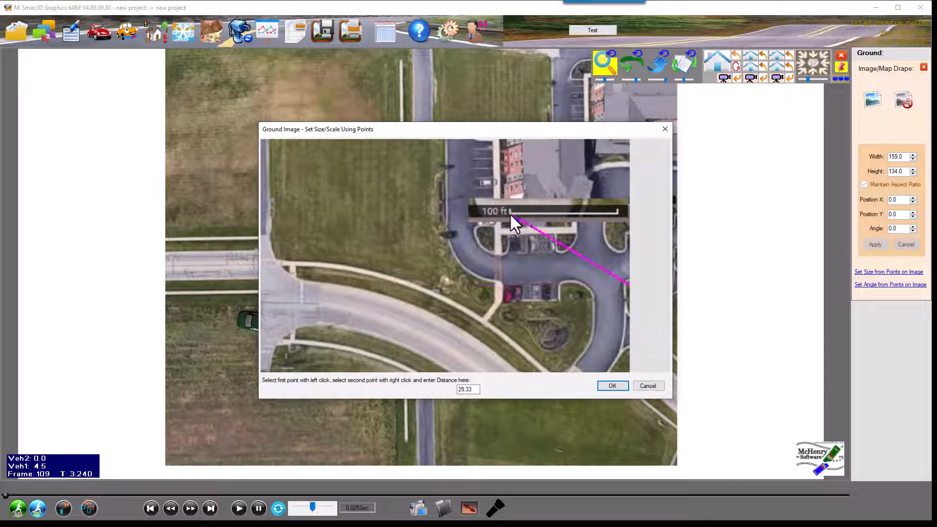
right_click(617, 213)
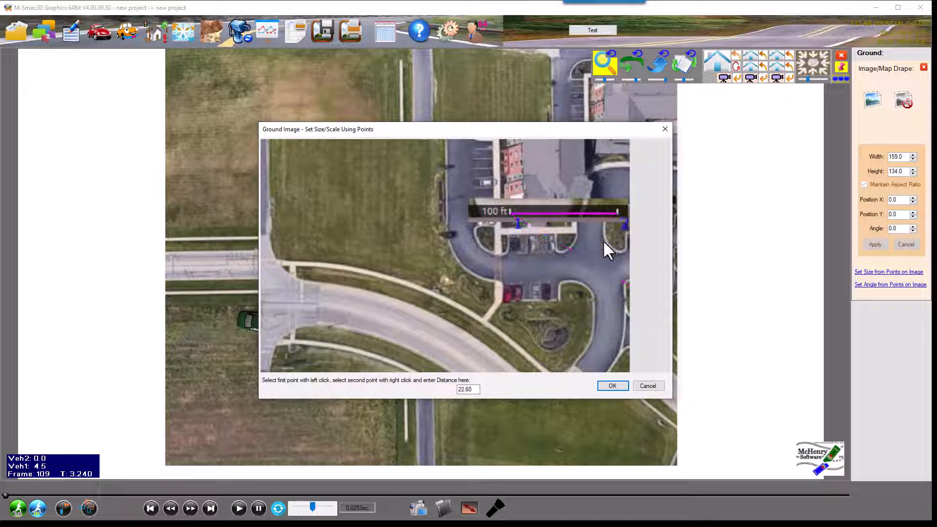
drag(476, 391, 446, 389)
text(100)
key(Return)
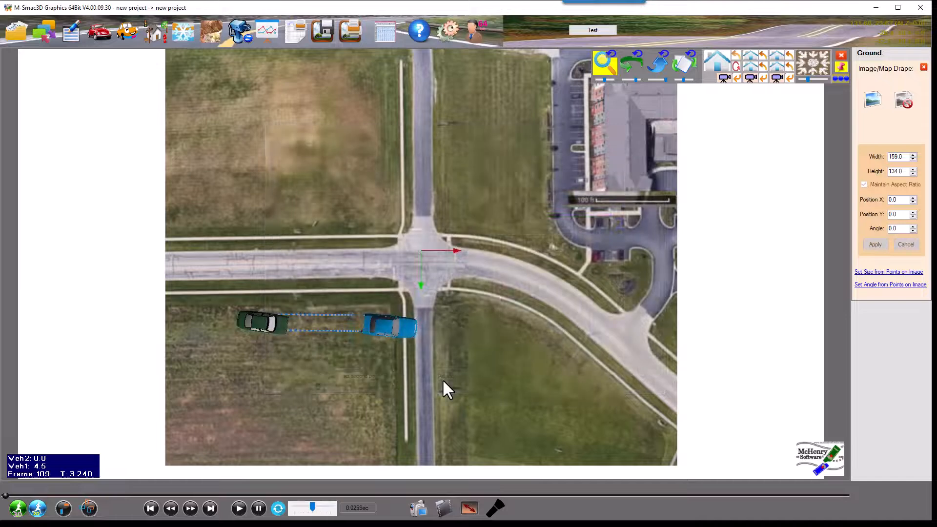
Check the vehicles against the rescaled intersection, and return from the image drape settings to the ground's main properties.
scroll(442, 378, up, 3)
scroll(423, 364, down, 3)
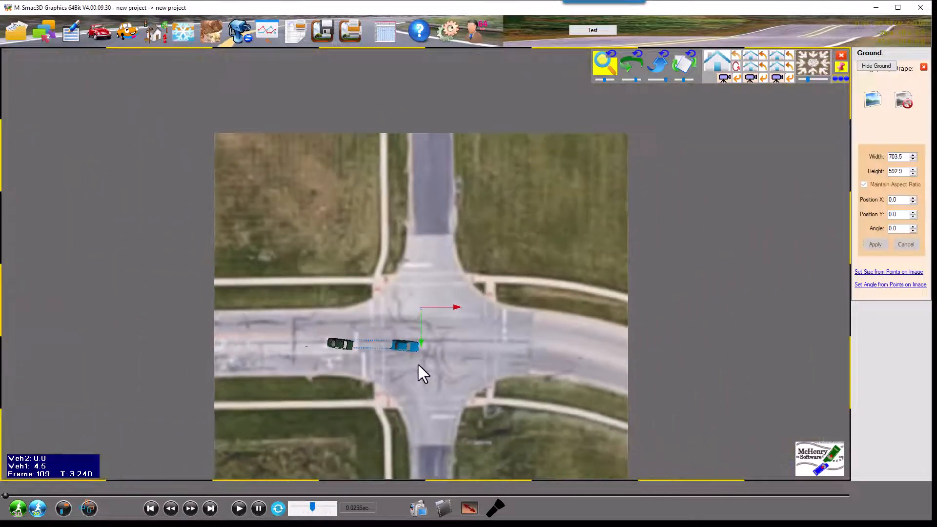
drag(431, 300, 420, 228)
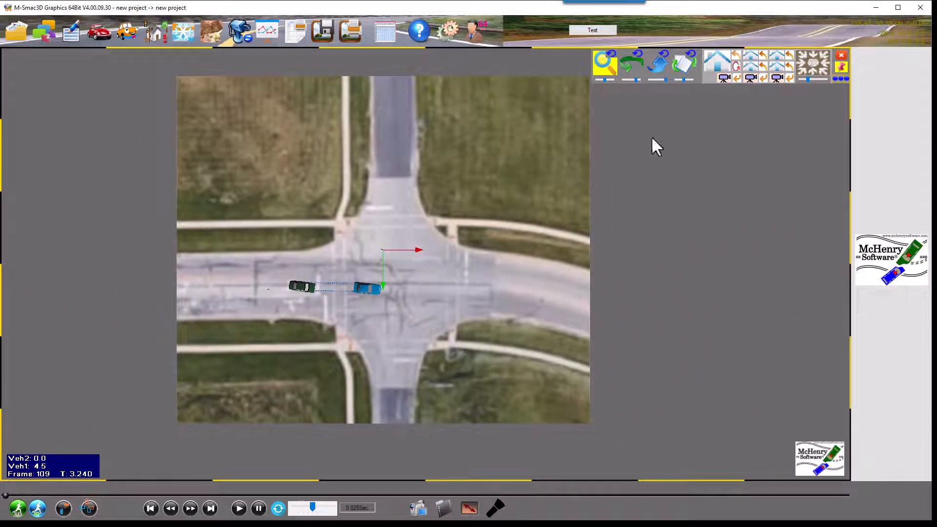
click(418, 159)
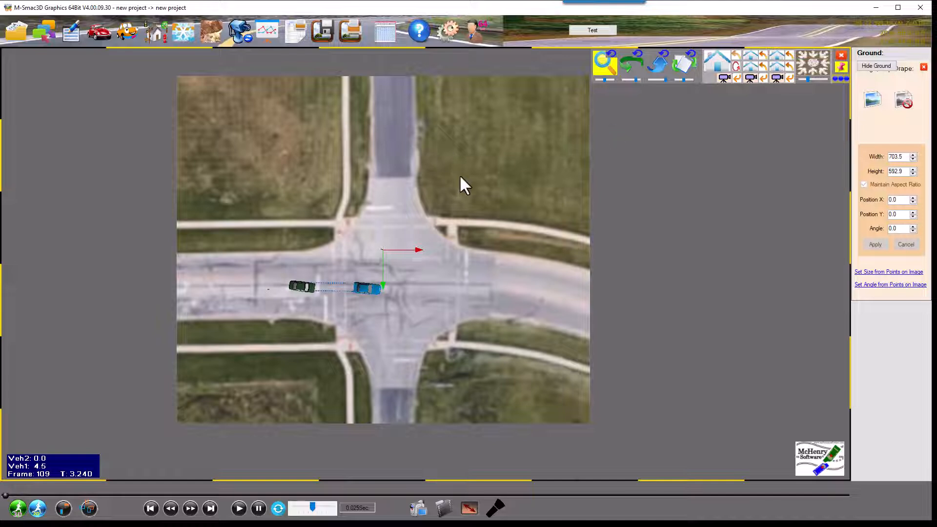
click(924, 67)
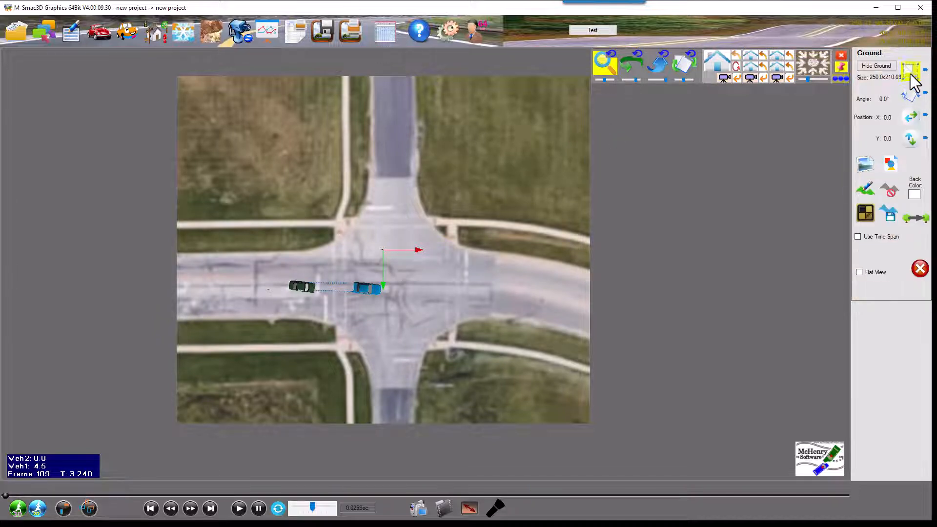
Set the ground's width to 500 with its height following proportionally.
click(911, 74)
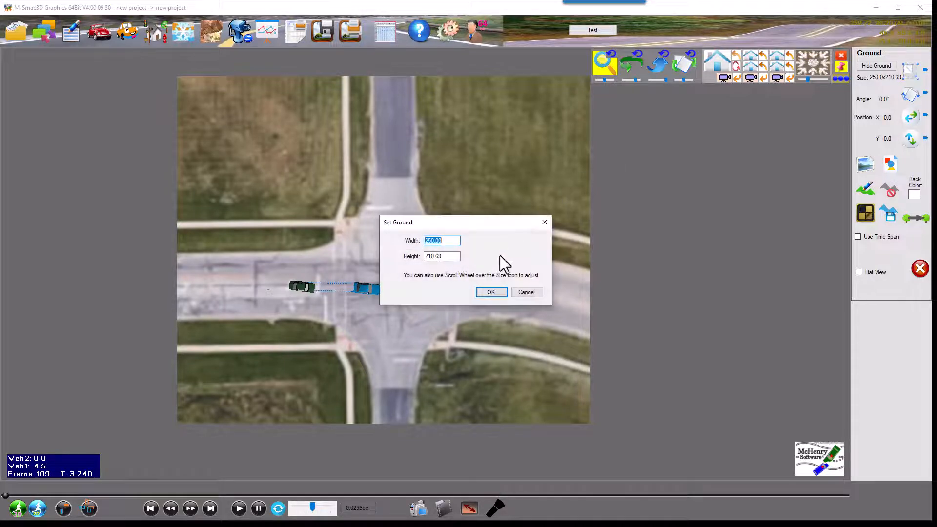
text(500)
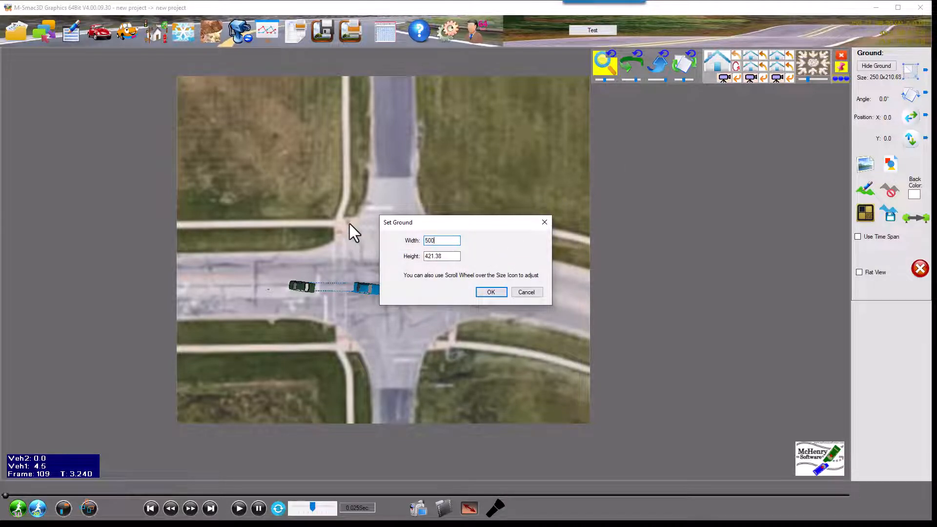
key(Return)
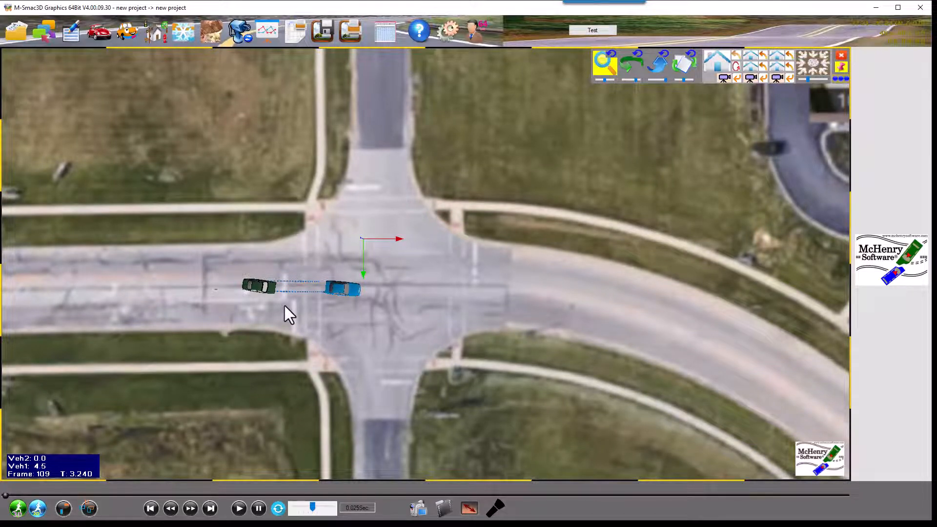
Browse the McHenry Cloud models offered for changing vehicle 1's graphics model and specs, and leave without choosing one.
click(342, 289)
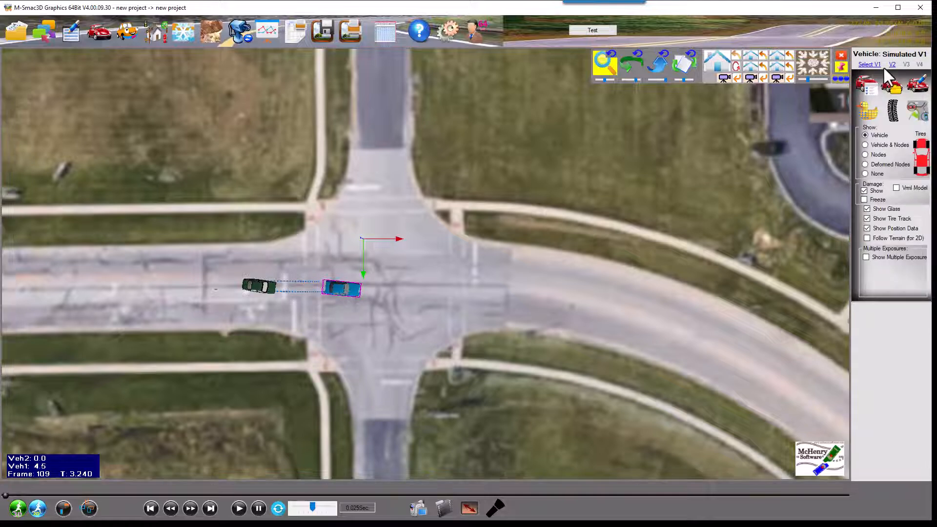
click(892, 86)
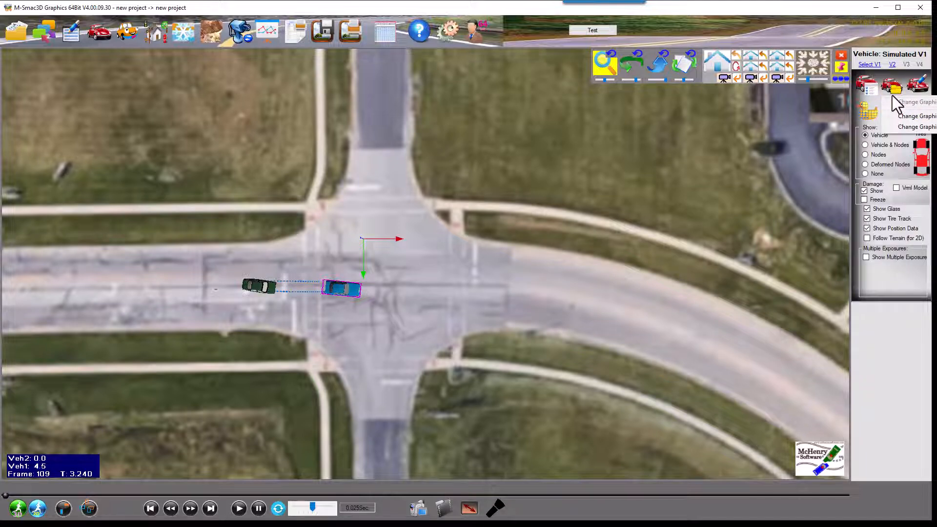
drag(833, 6, 682, 13)
click(747, 91)
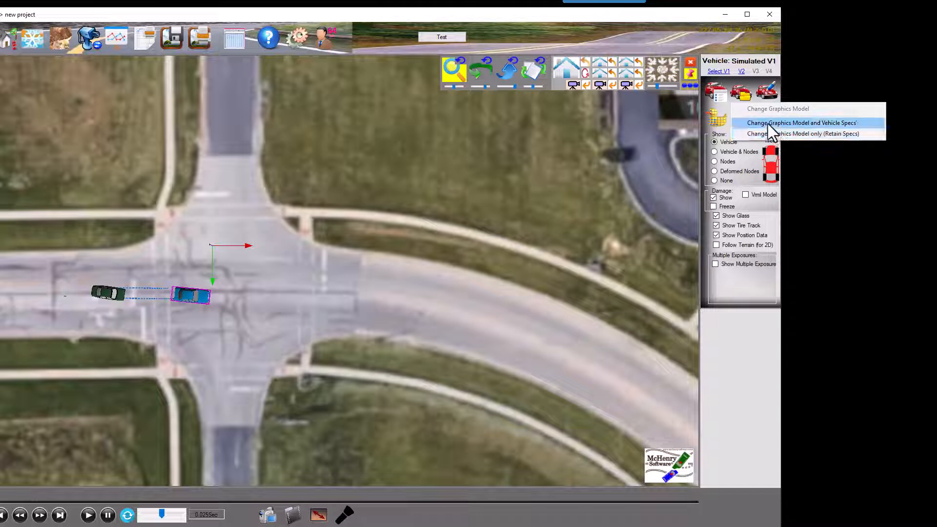
click(769, 124)
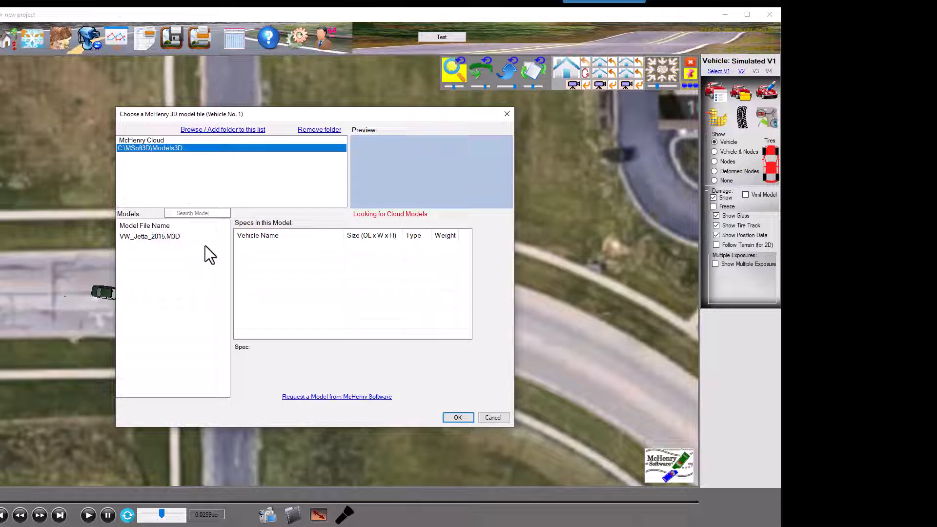
click(148, 140)
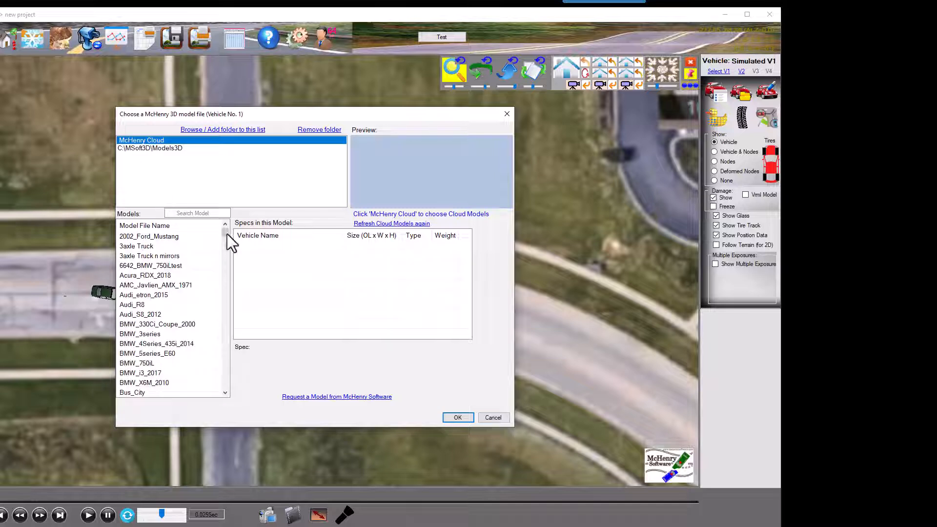
mouse_move(226, 232)
mouse_down()
mouse_move(239, 271)
mouse_move(247, 393)
mouse_move(242, 225)
mouse_up()
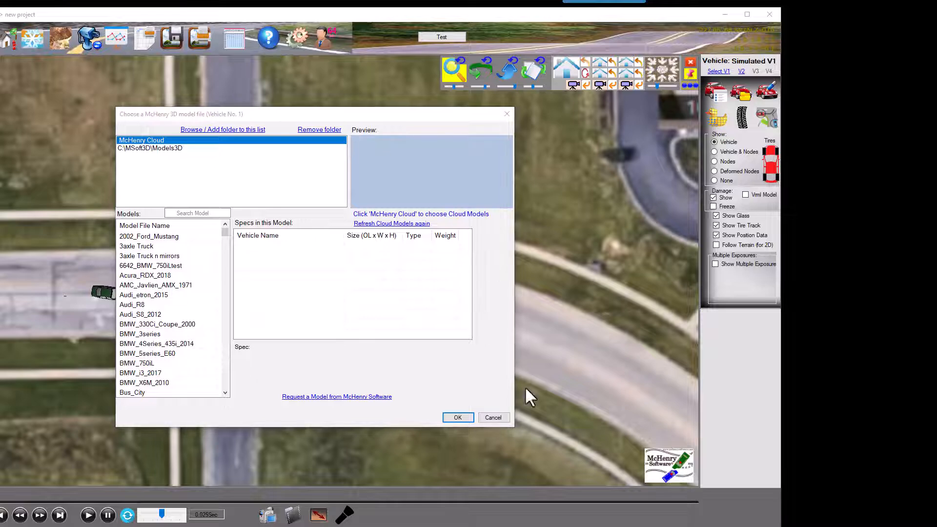
click(493, 418)
Look through the graphics models repository forum topic, including its illustrated list of available 3D models, and close the page.
click(268, 37)
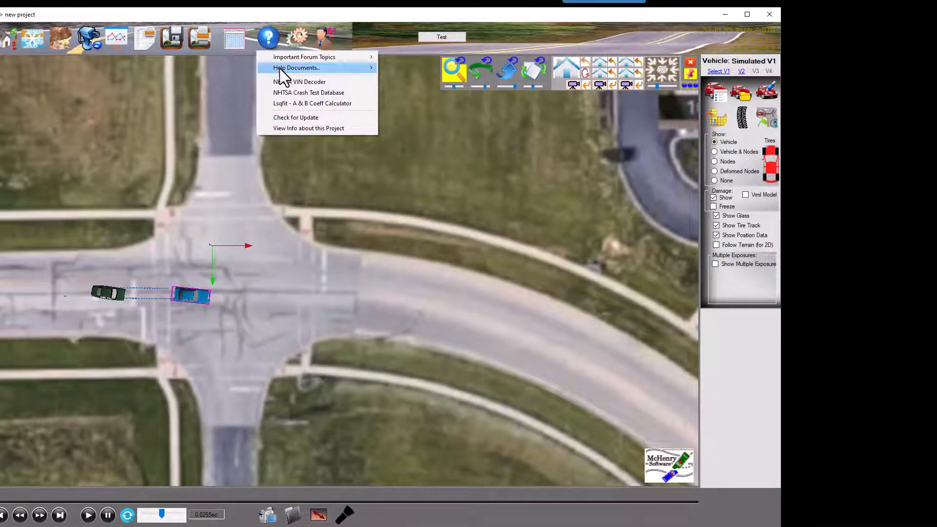
mouse_move(280, 69)
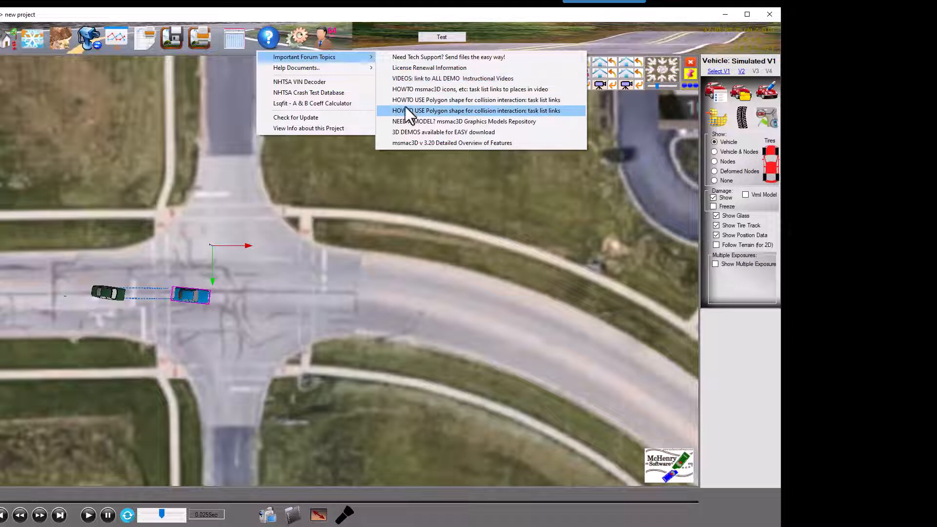
click(412, 120)
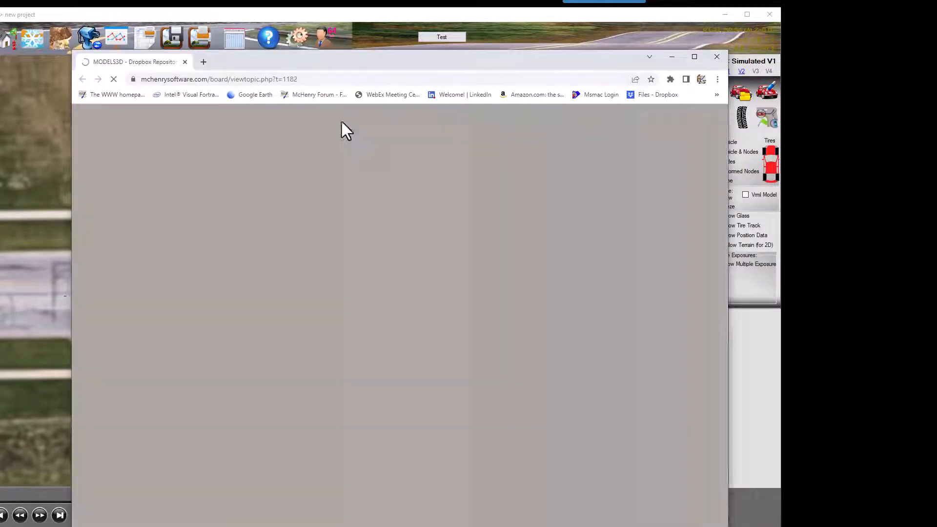
scroll(239, 217, down, 2)
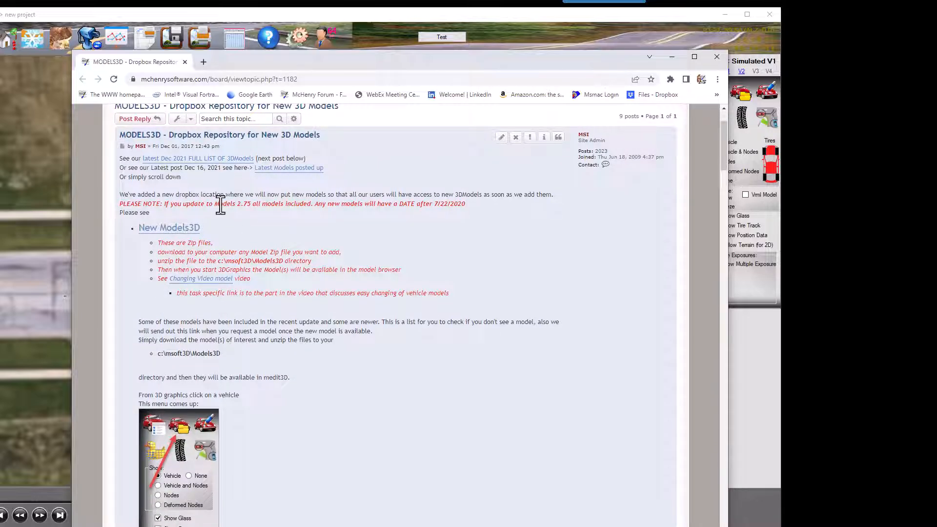
scroll(220, 205, down, 7)
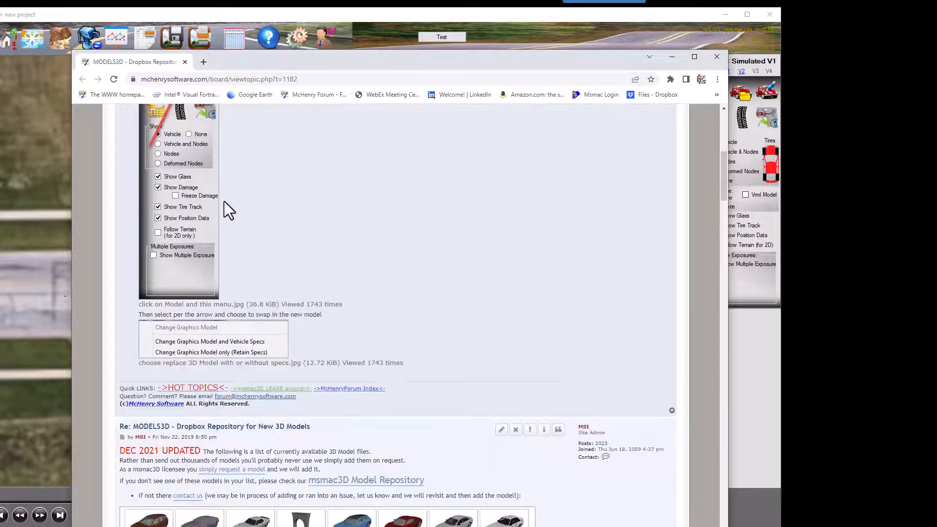
scroll(226, 201, down, 10)
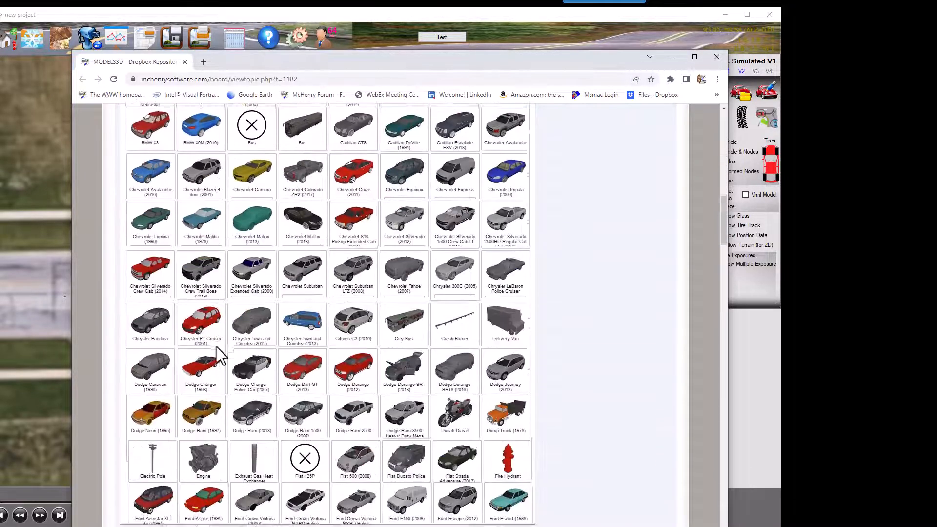
scroll(217, 343, up, 12)
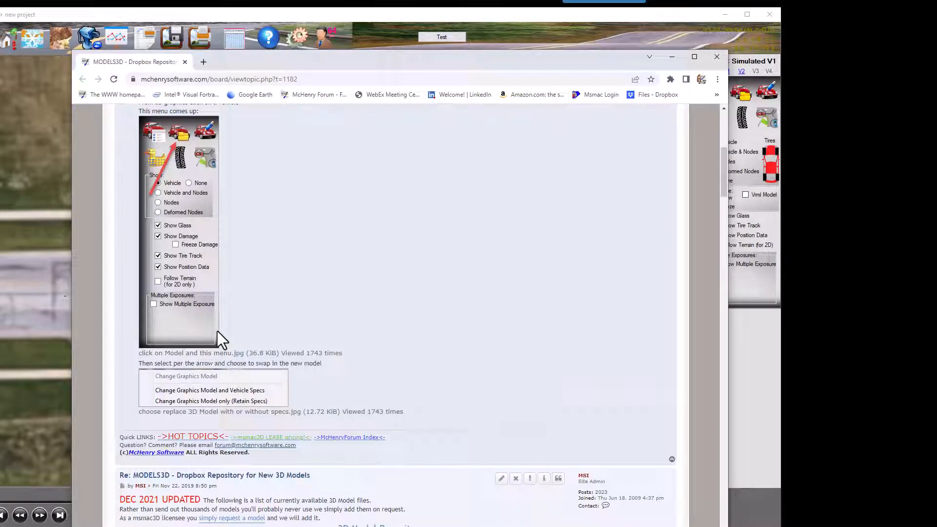
click(717, 56)
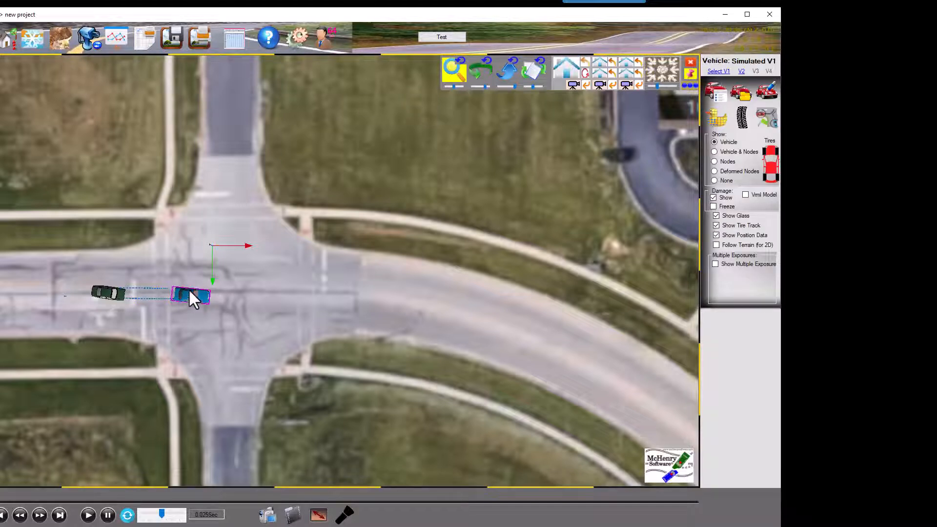
Change vehicle 1's graphics model and specs to the BMW_3series model downloaded from McHenry Cloud.
click(741, 92)
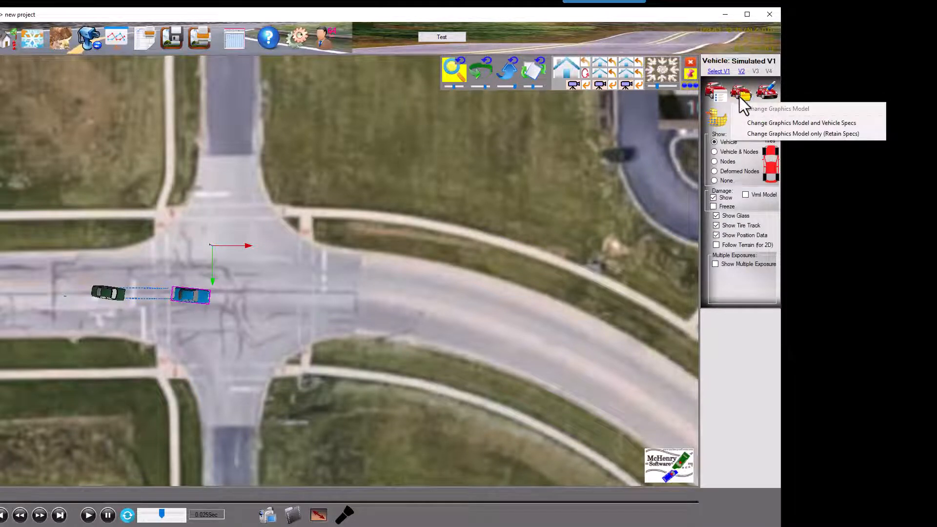
click(743, 123)
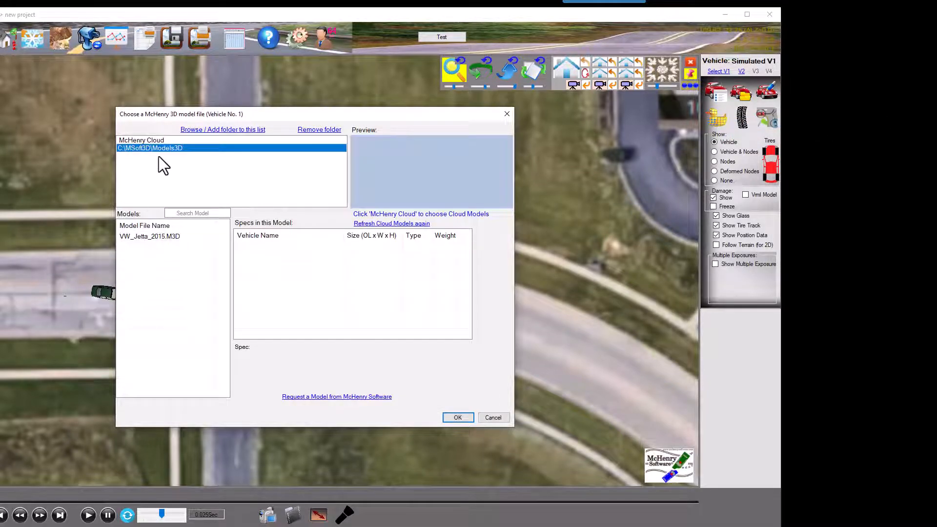
click(140, 142)
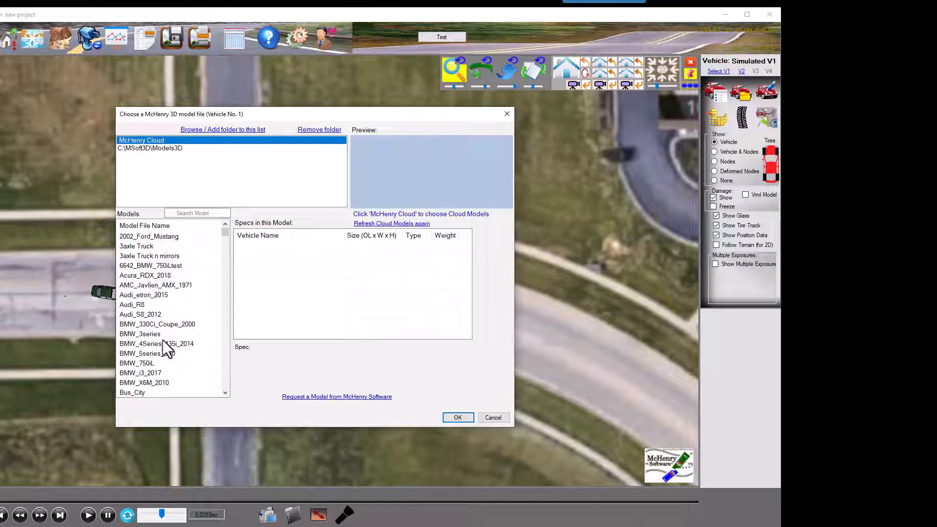
click(152, 334)
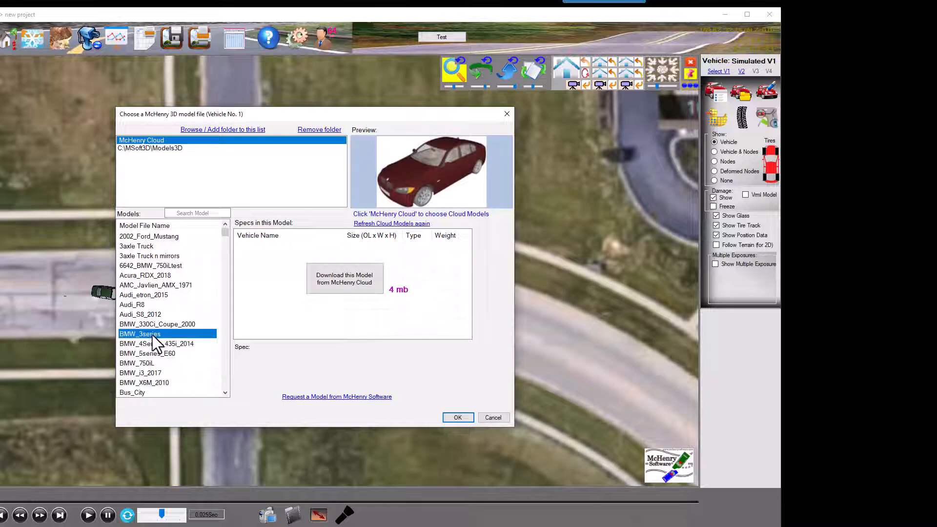
click(352, 280)
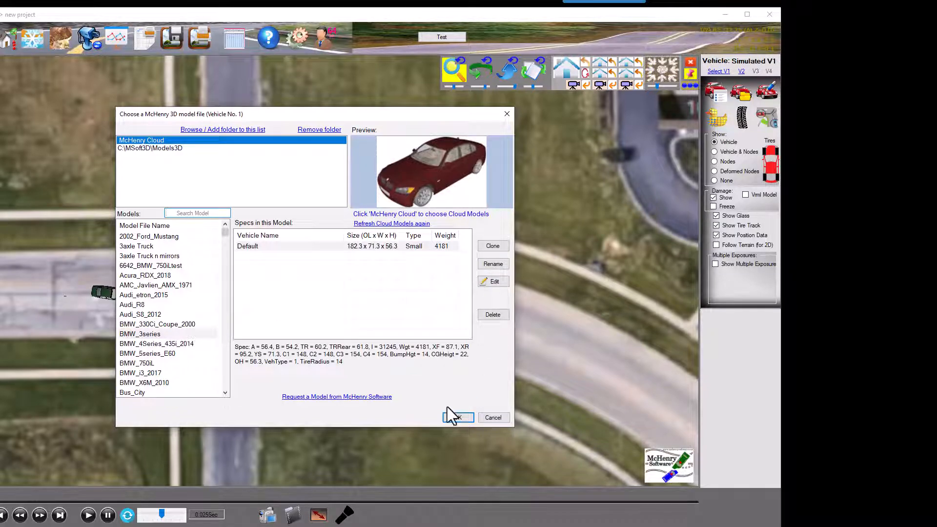
click(453, 418)
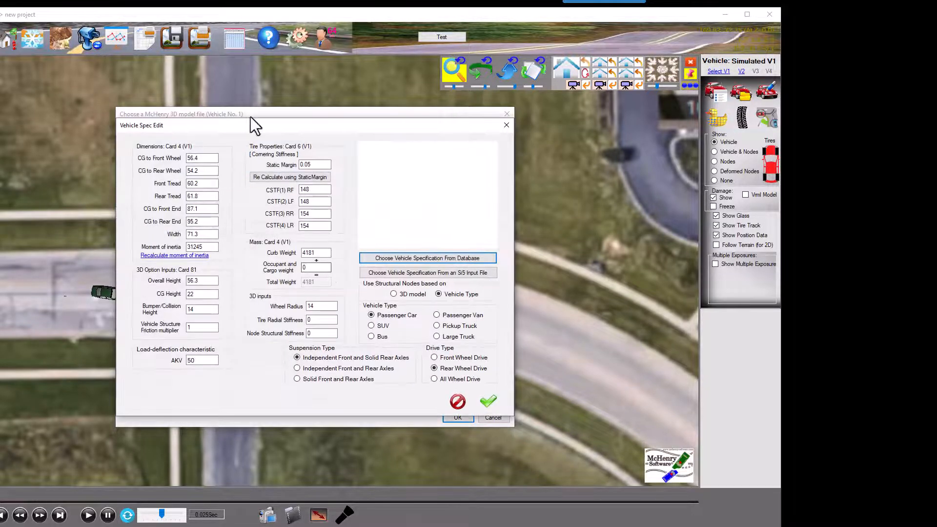
Load vehicle 1's specification from the vehicle database, filtering for BMW and 328 and choosing the 2008 3 SERIES CABRIOLET 328i RWD.
click(386, 259)
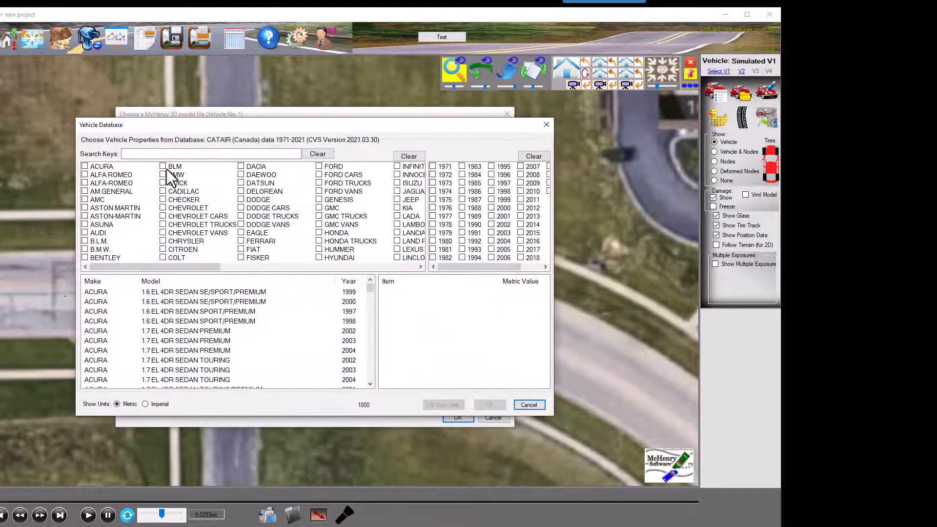
click(161, 155)
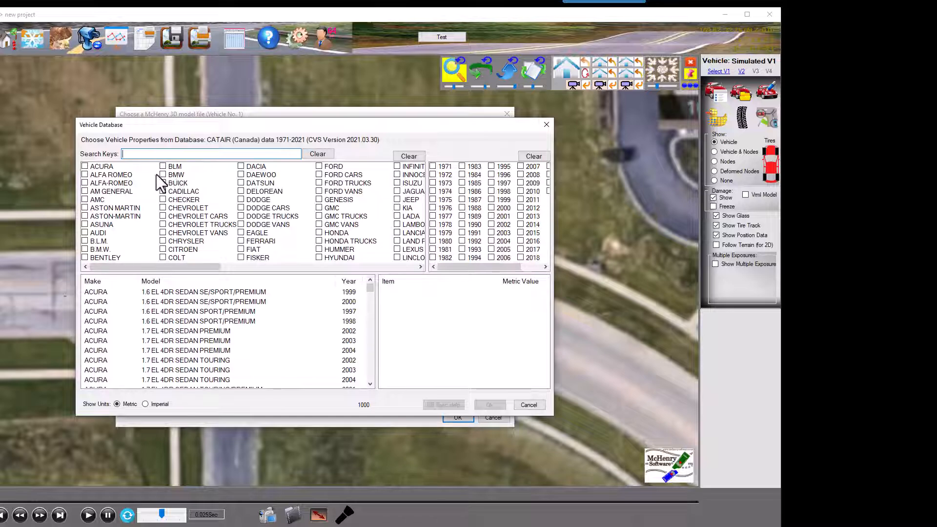
click(163, 176)
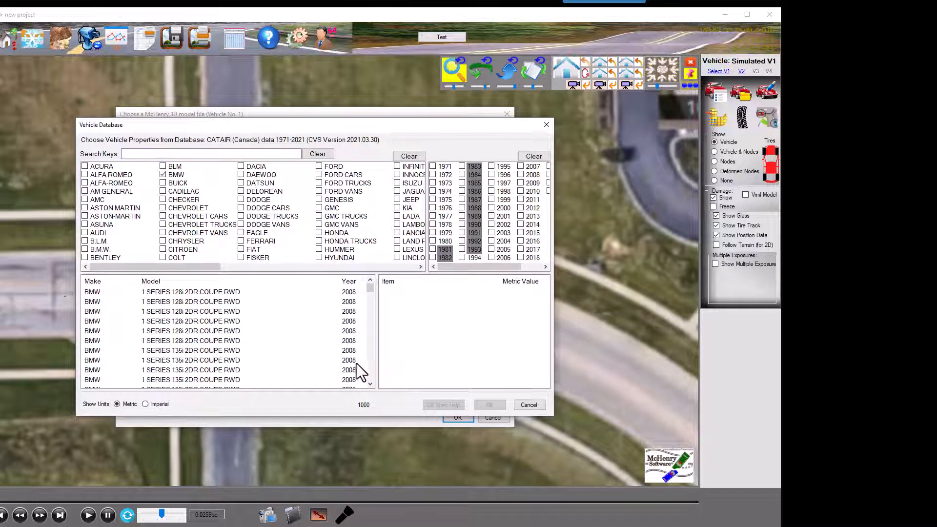
click(148, 155)
text(3)
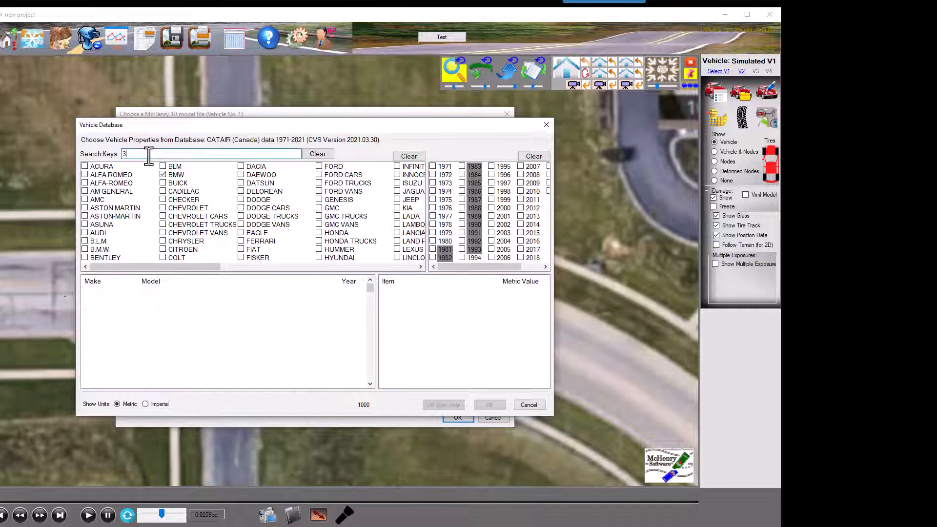
text(28)
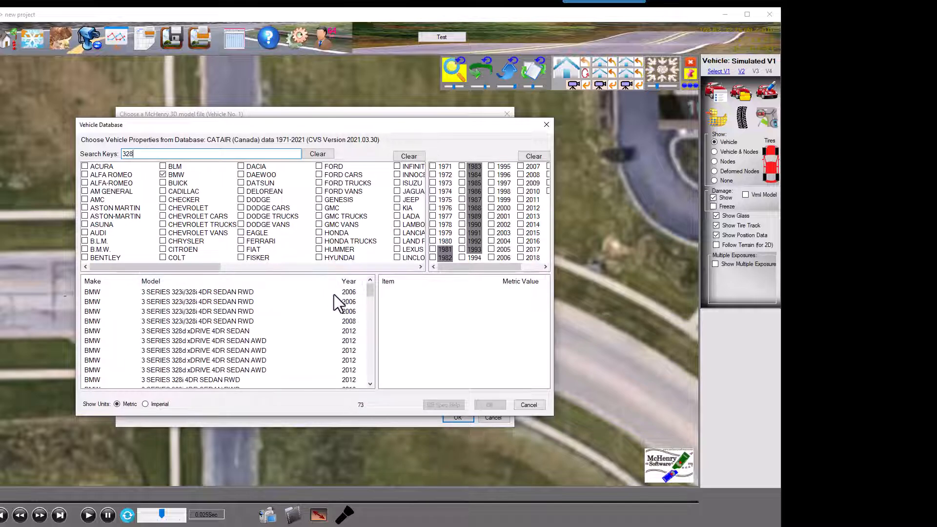
drag(370, 288, 373, 312)
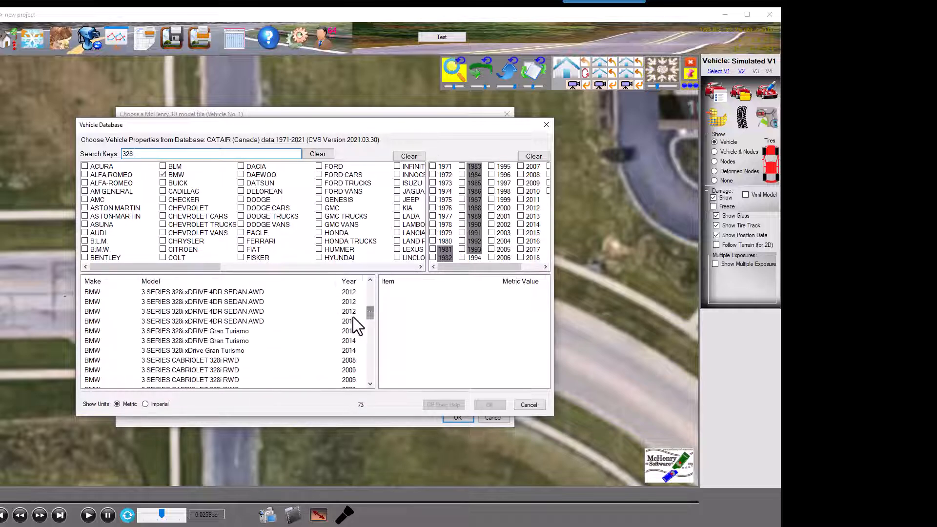
click(181, 360)
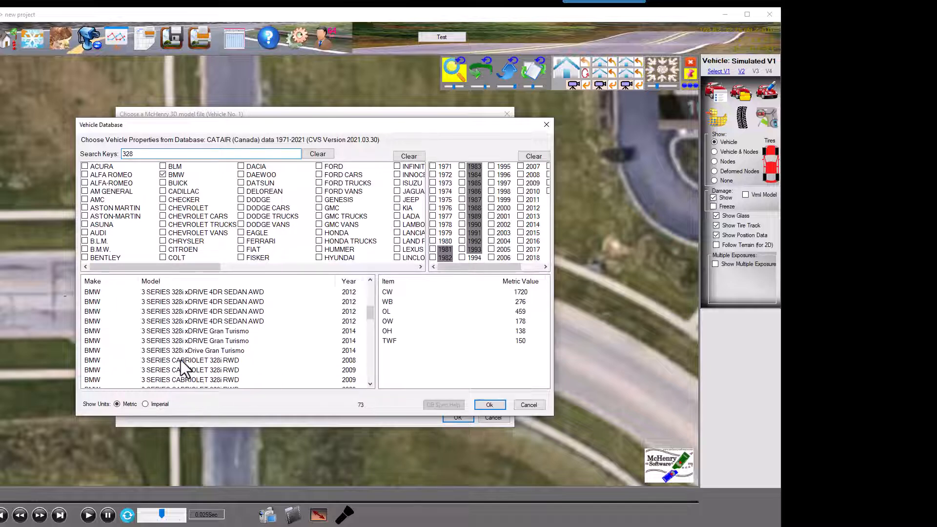
click(494, 404)
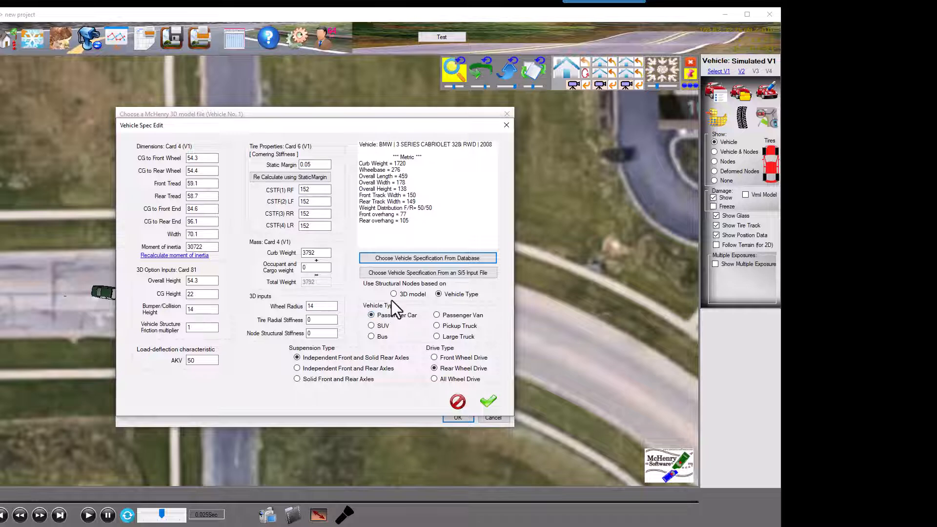
Set vehicle 1's occupant and cargo weight to 200 and recalculate its moment of inertia.
click(302, 268)
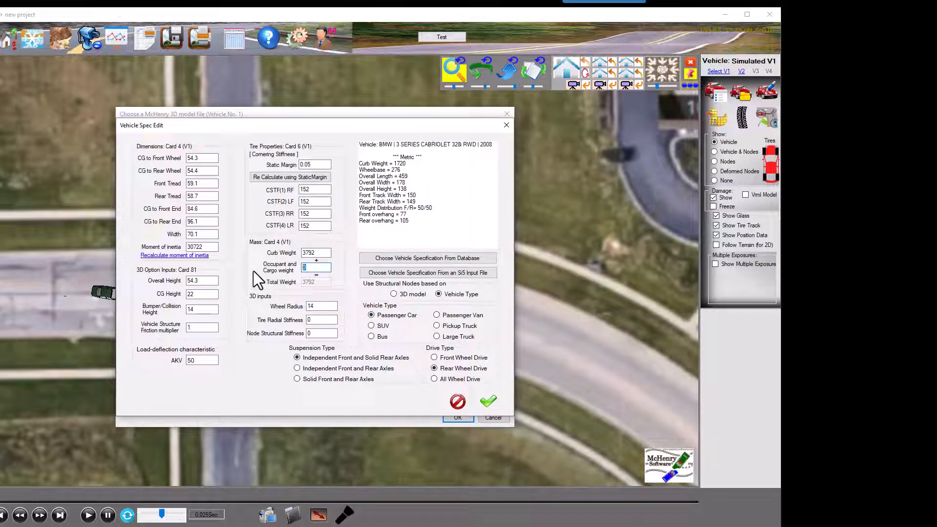
text(200)
click(166, 255)
Set vehicle 1's occupant and cargo weight to 400, recalculate its moment of inertia, and accept the specifications.
double_click(325, 268)
text(400)
click(157, 256)
click(485, 406)
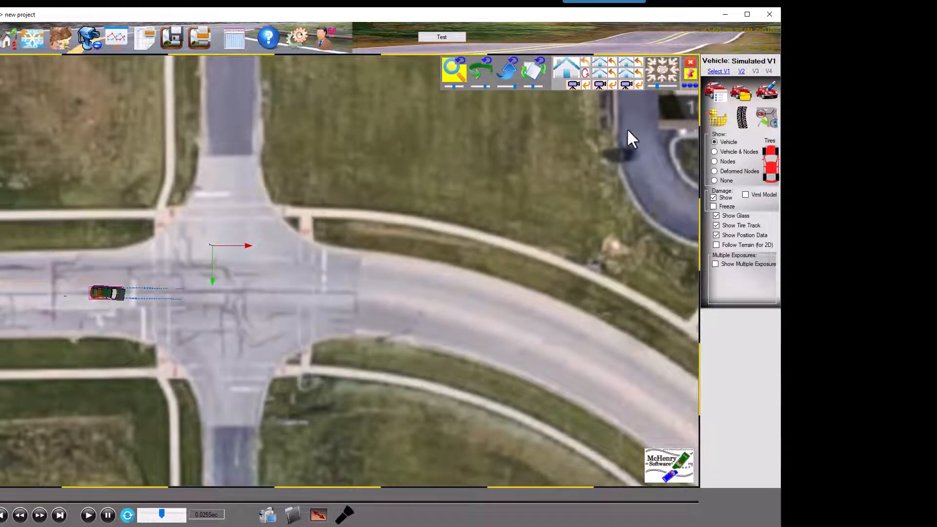
Change vehicle 2's graphics model and specs to the Chrysler_PTCruiser model downloaded from McHenry Cloud.
click(741, 72)
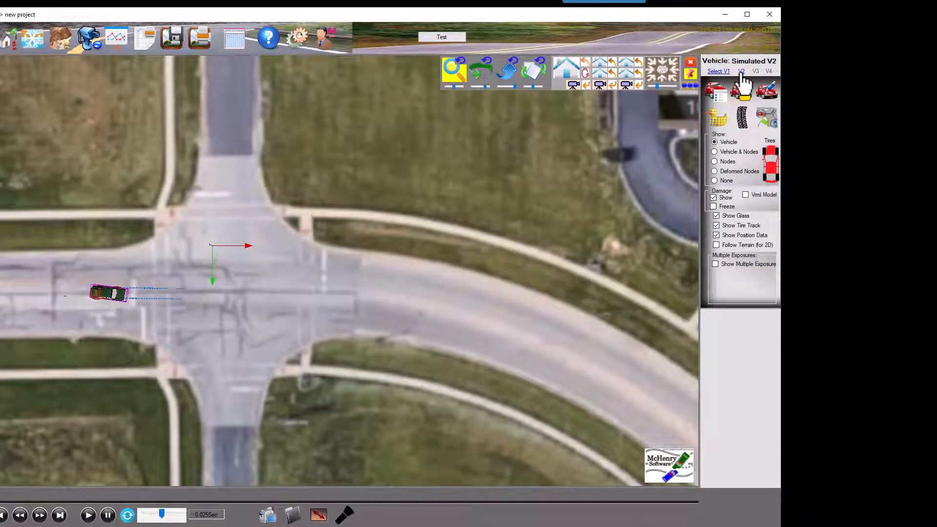
click(741, 93)
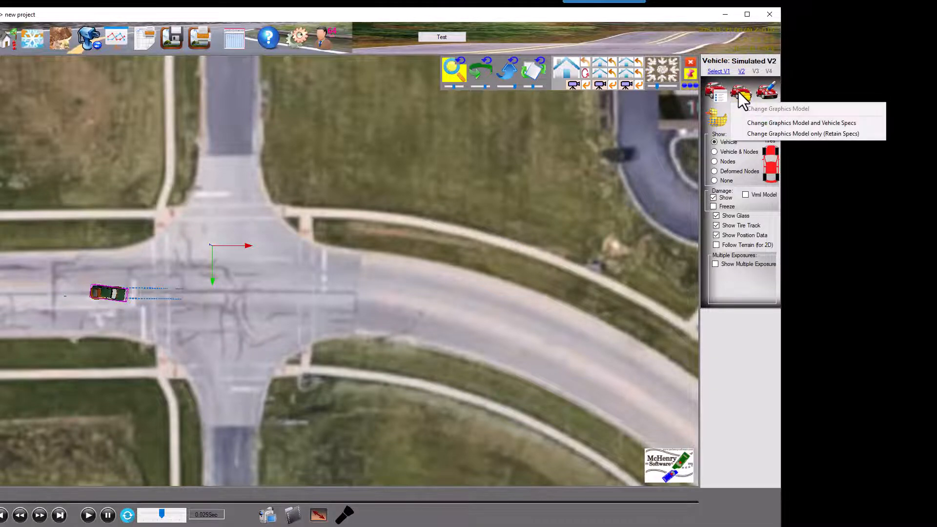
click(760, 124)
click(130, 140)
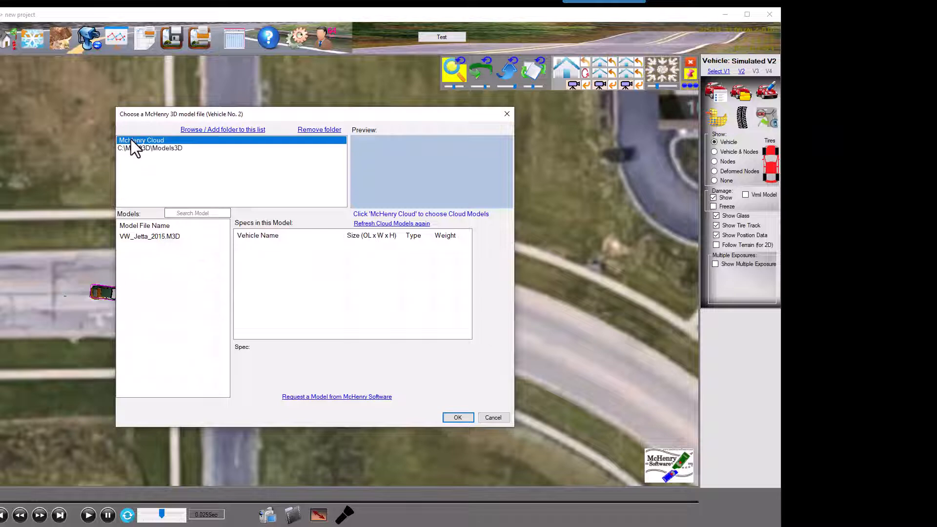
drag(224, 234, 227, 252)
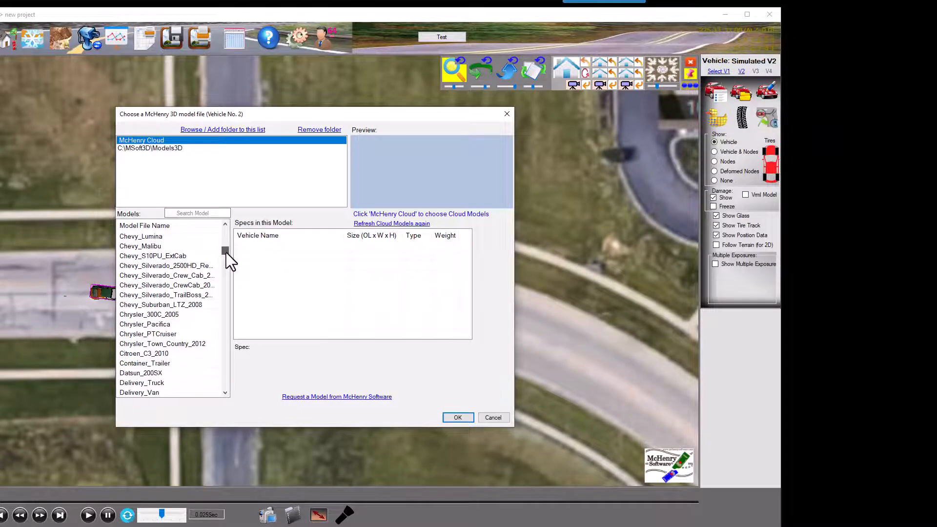
click(137, 334)
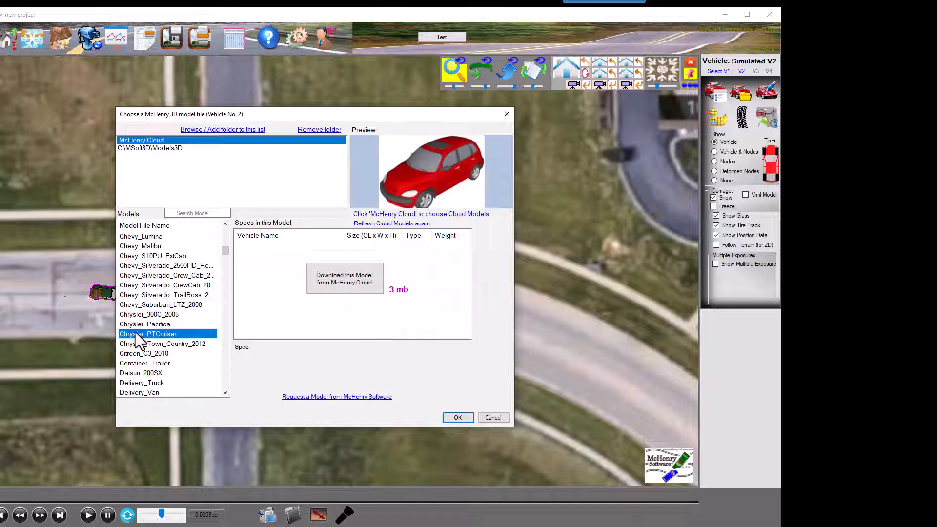
click(325, 281)
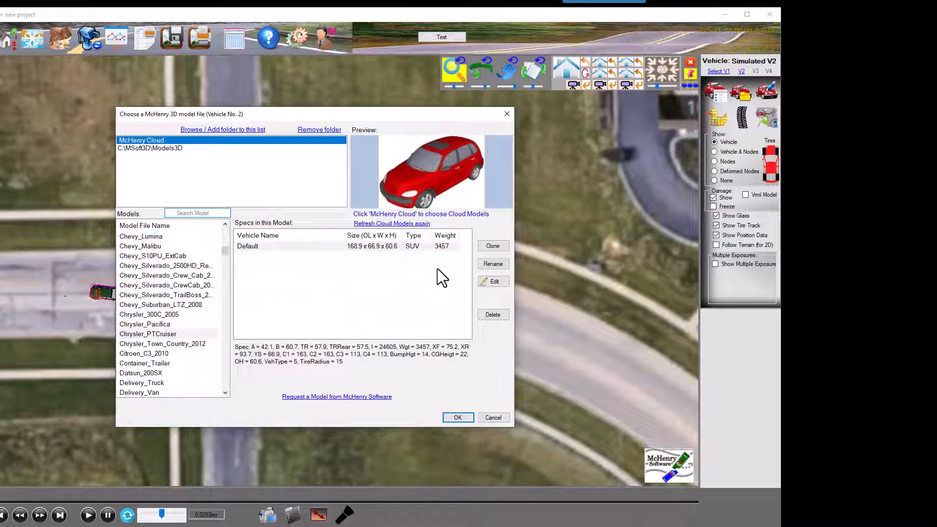
click(448, 417)
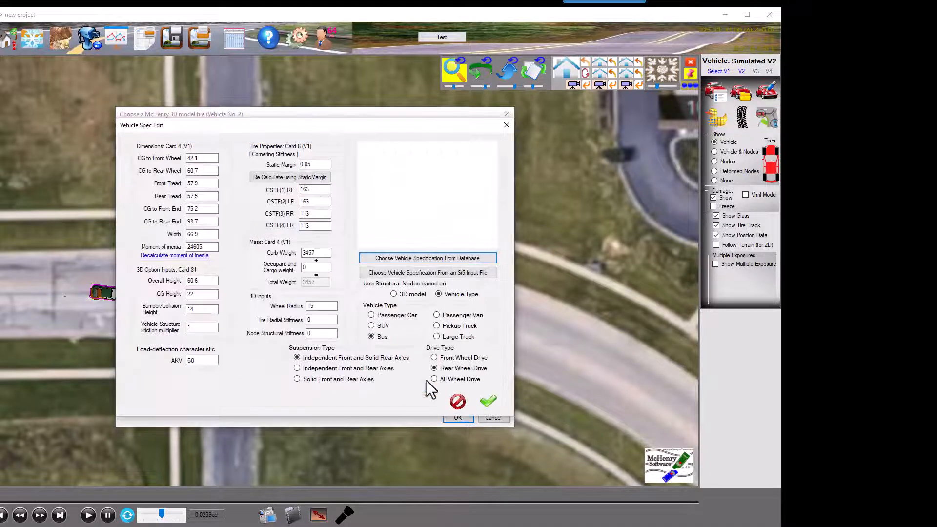
Load vehicle 2's specification from the vehicle database, searching for pacifica and choosing the 2021 CHRYSLER PACIFICA HYBRID 4DR MINIVAN.
click(381, 257)
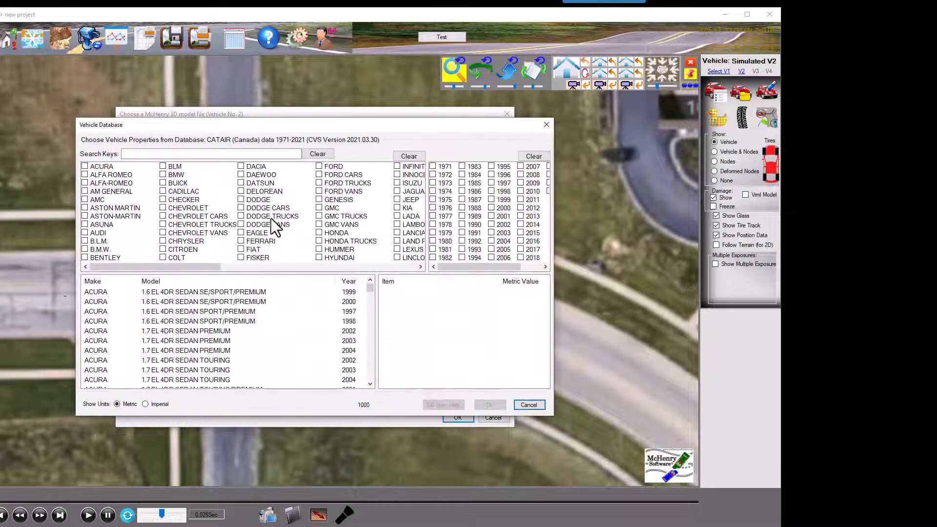
click(152, 155)
text(p)
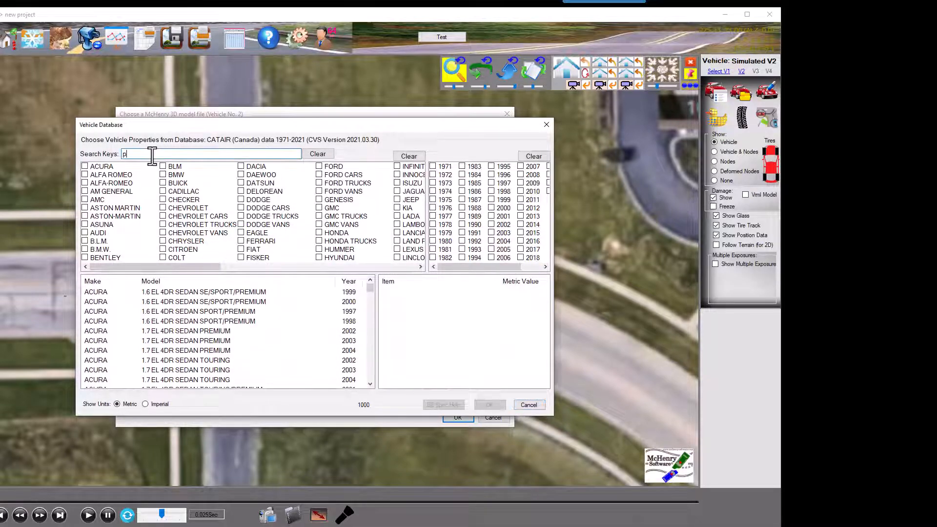
text(acifica)
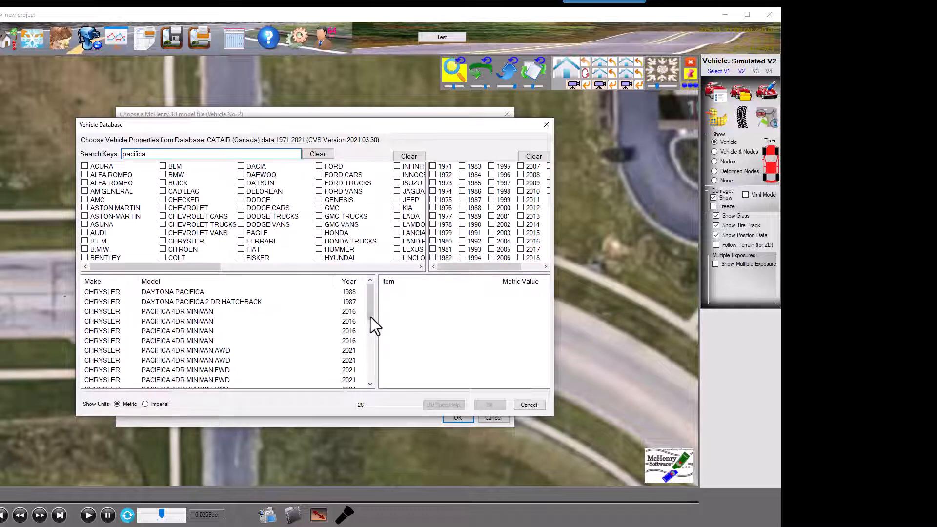
drag(371, 318, 382, 377)
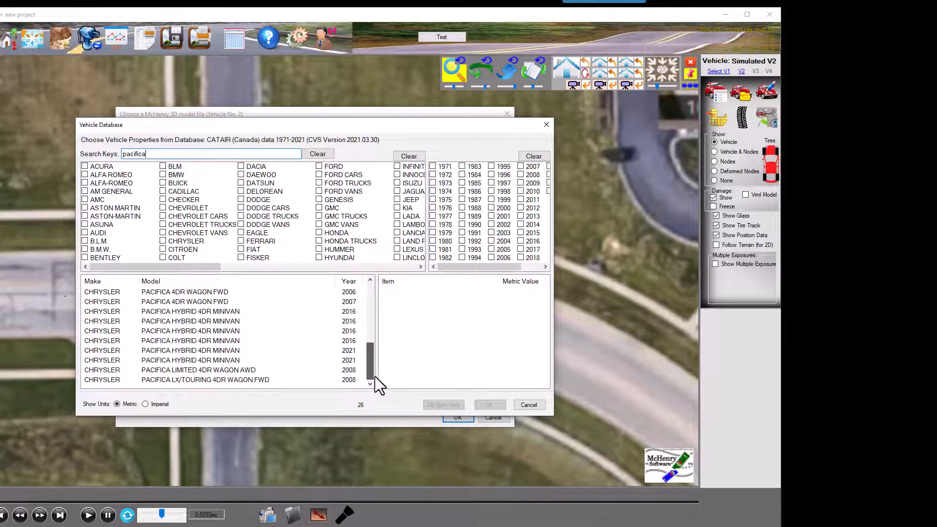
click(224, 350)
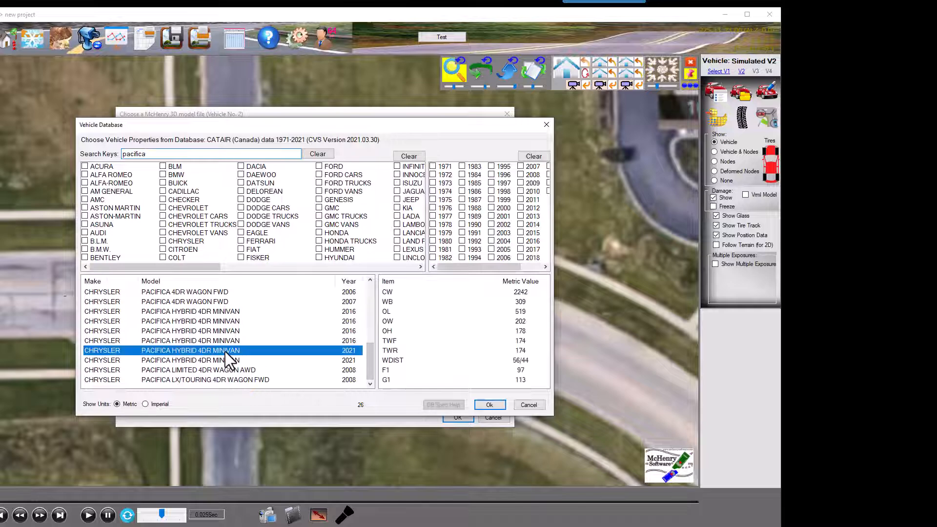
click(483, 408)
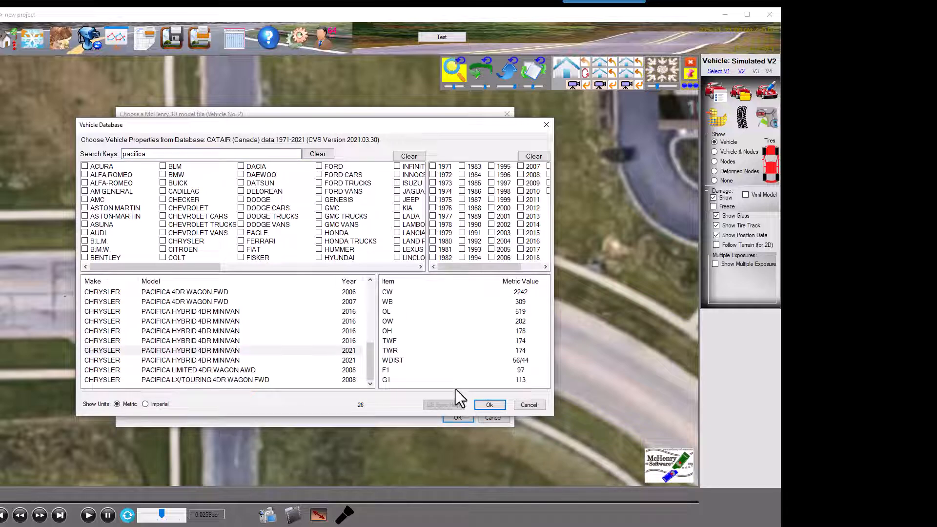
click(485, 405)
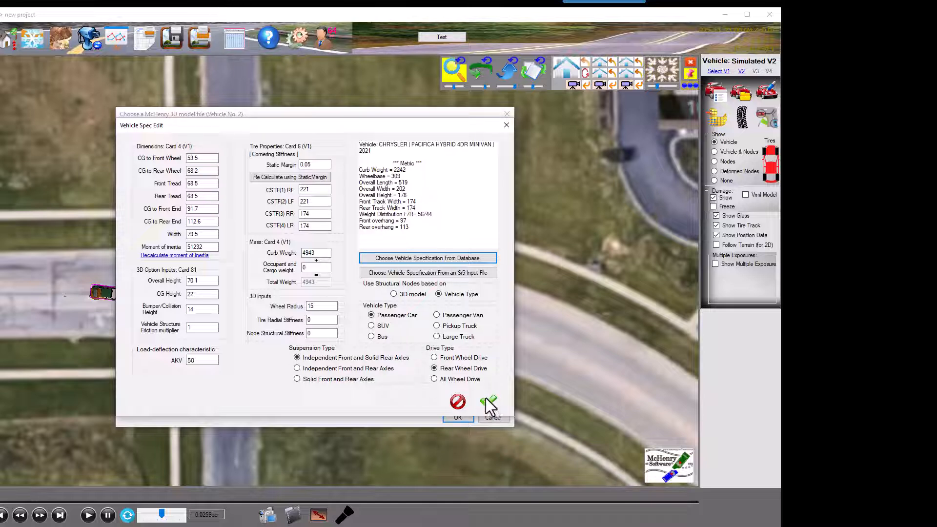
Set vehicle 2's occupant and cargo weight to 180, recalculate its moment of inertia, and accept the specifications.
double_click(311, 269)
text(180)
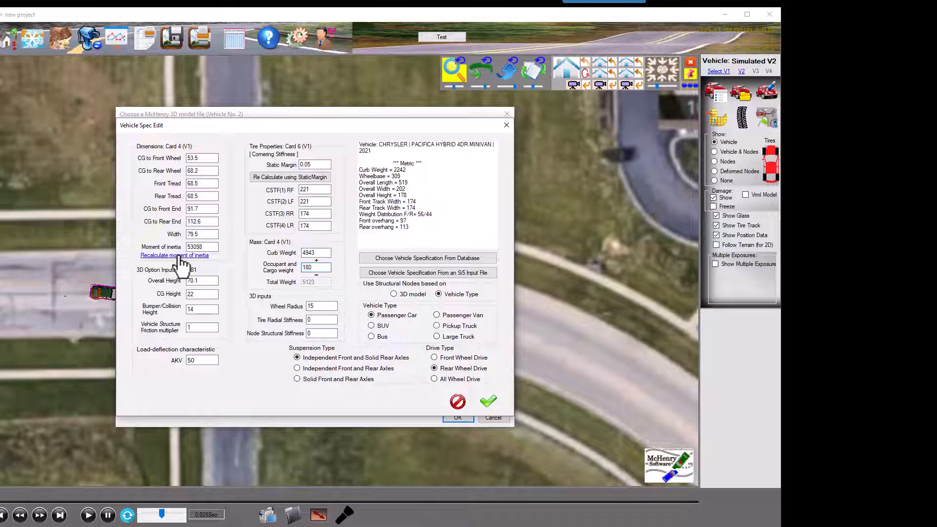
click(488, 402)
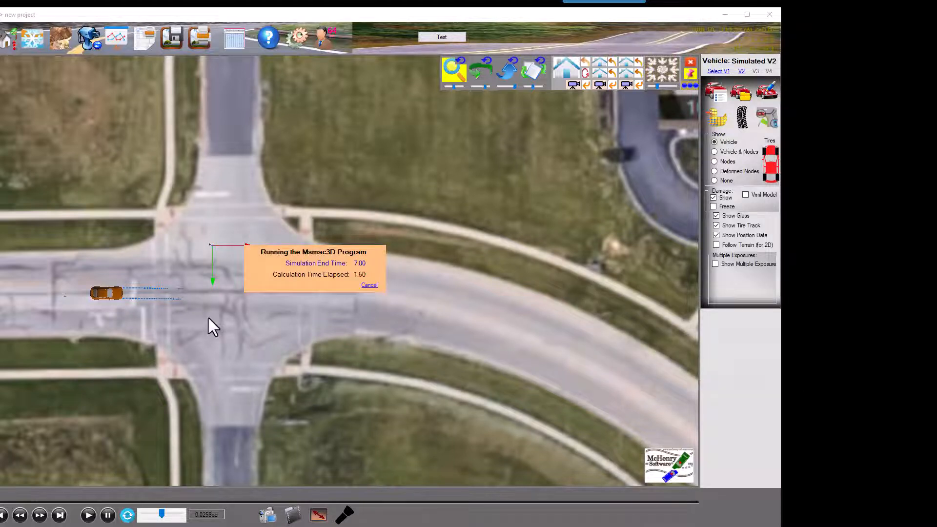
Play the crash simulation in a close 3D perspective view of the intersection and pause it after the impact.
click(101, 518)
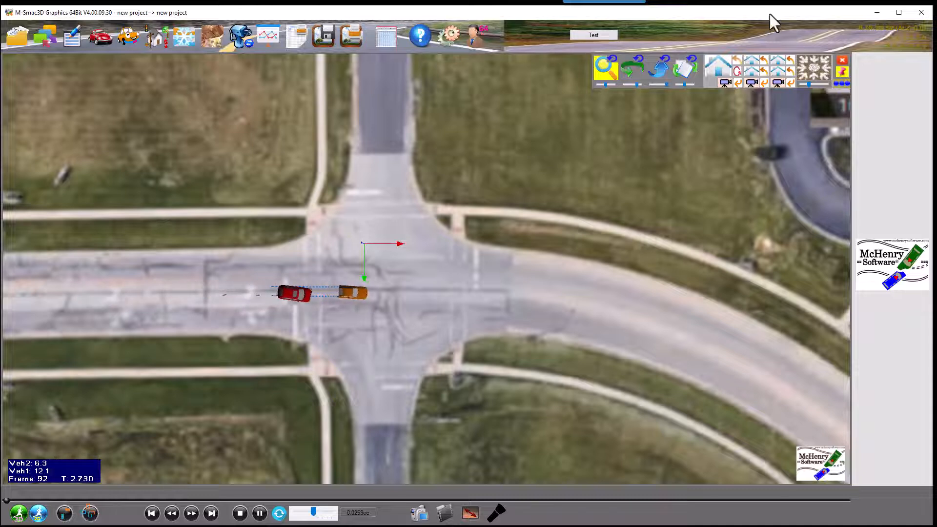
click(755, 71)
scroll(400, 260, up, 2)
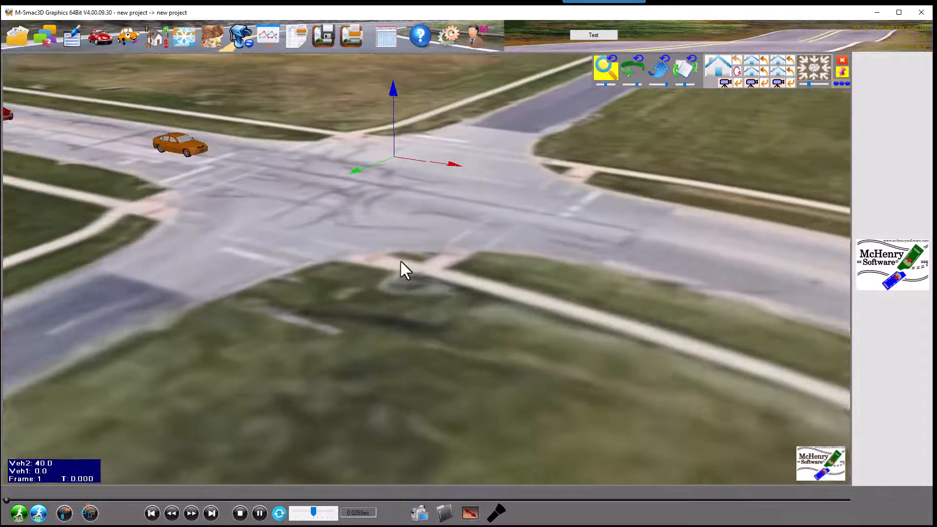
middle_drag(359, 256, 632, 307)
scroll(546, 299, up, 2)
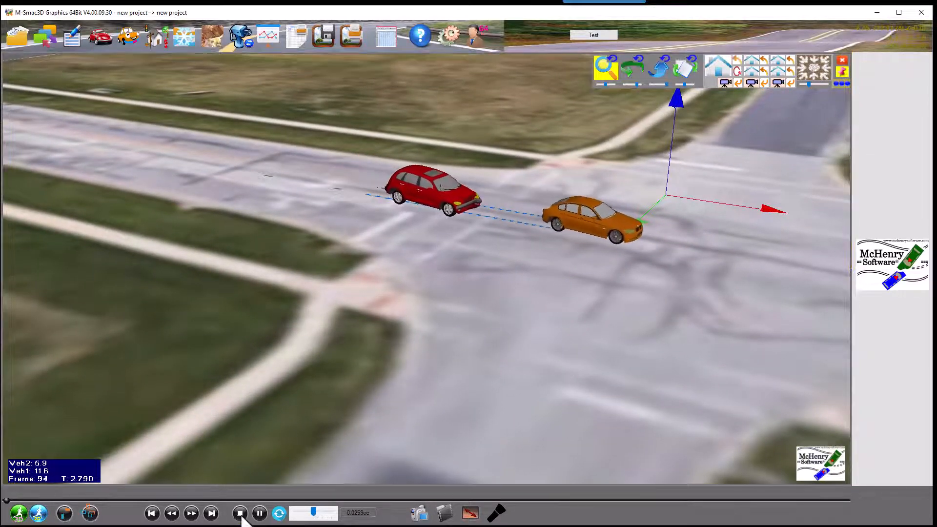
click(259, 513)
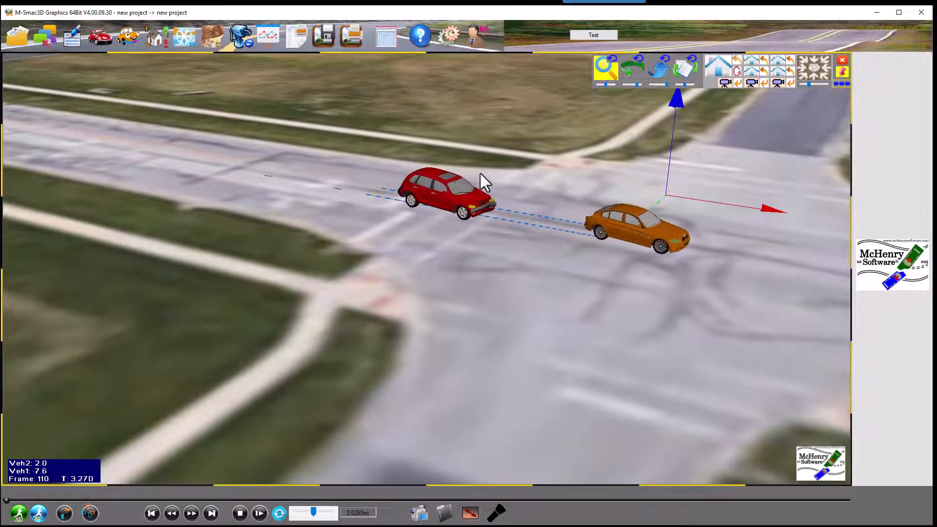
Change the main body color of vehicle 1, the BMW, to light gray.
click(631, 233)
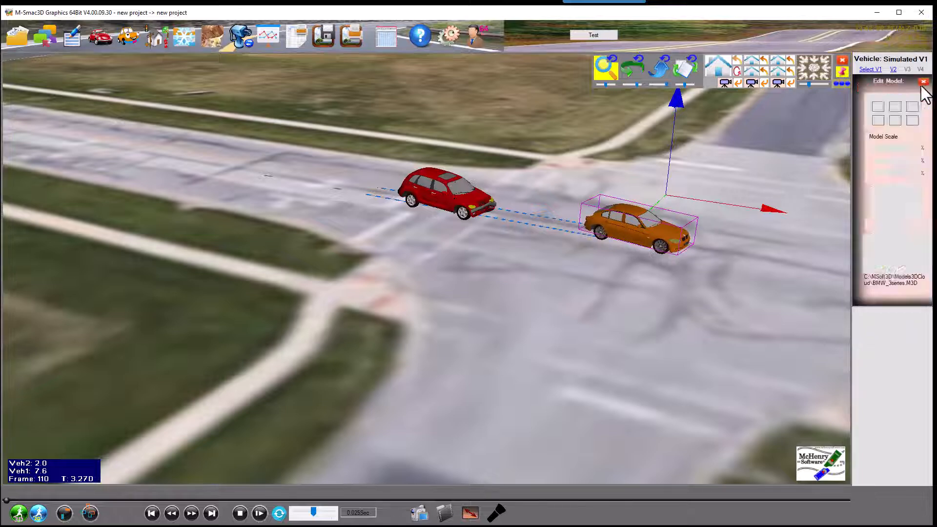
click(878, 107)
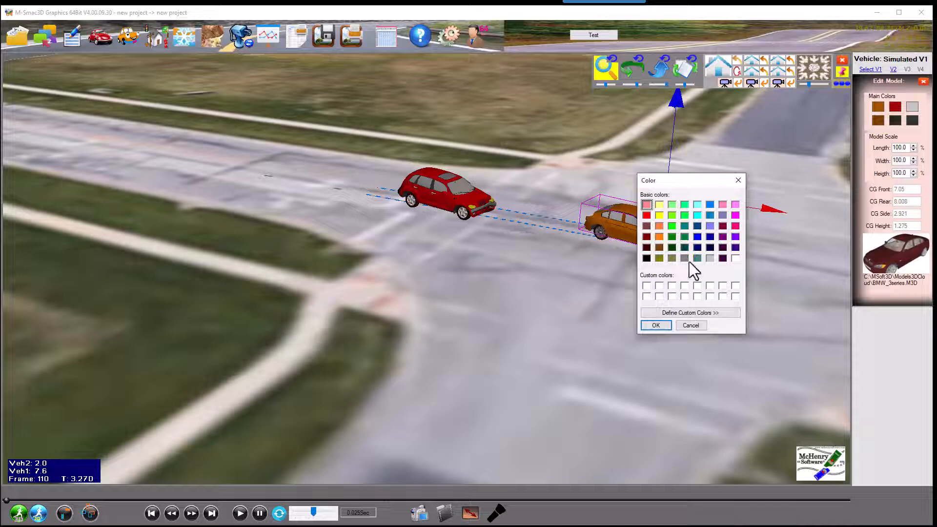
click(710, 258)
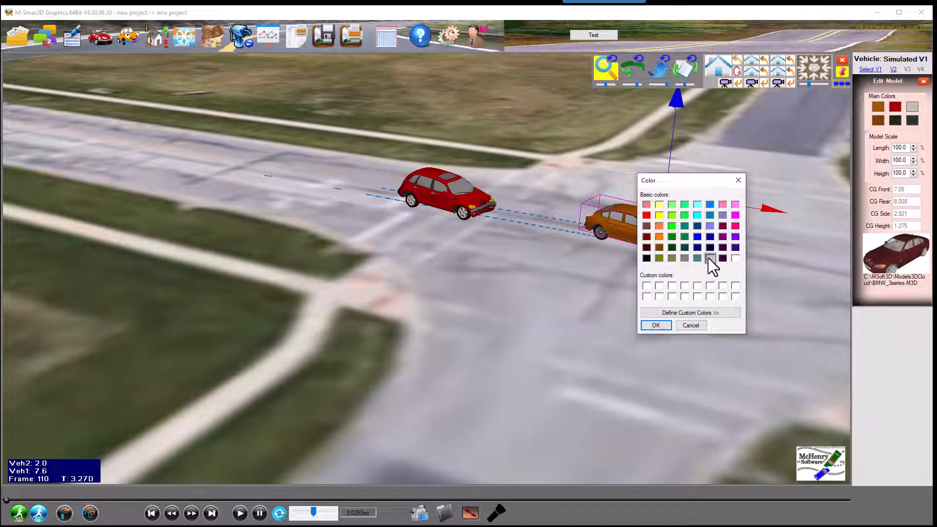
click(654, 325)
click(699, 379)
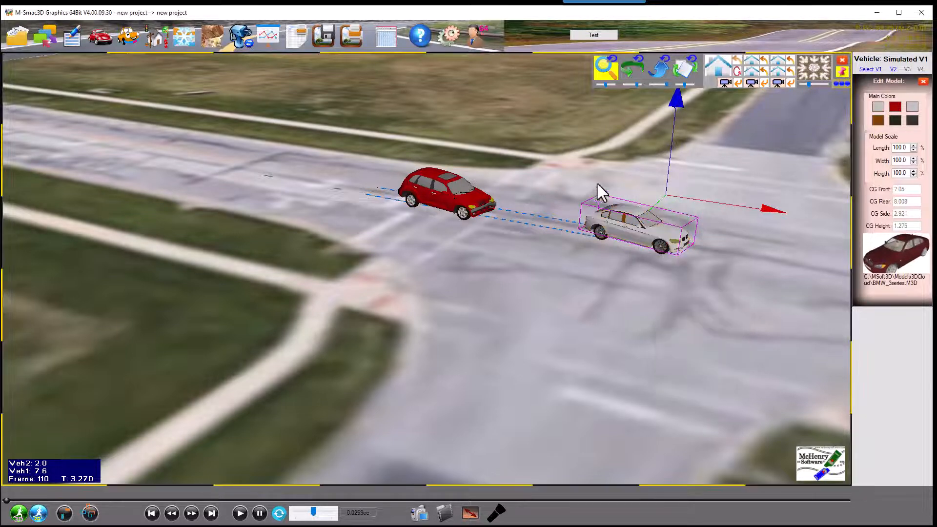
Change the main body color of vehicle 2, the PT Cruiser, to brown.
click(435, 197)
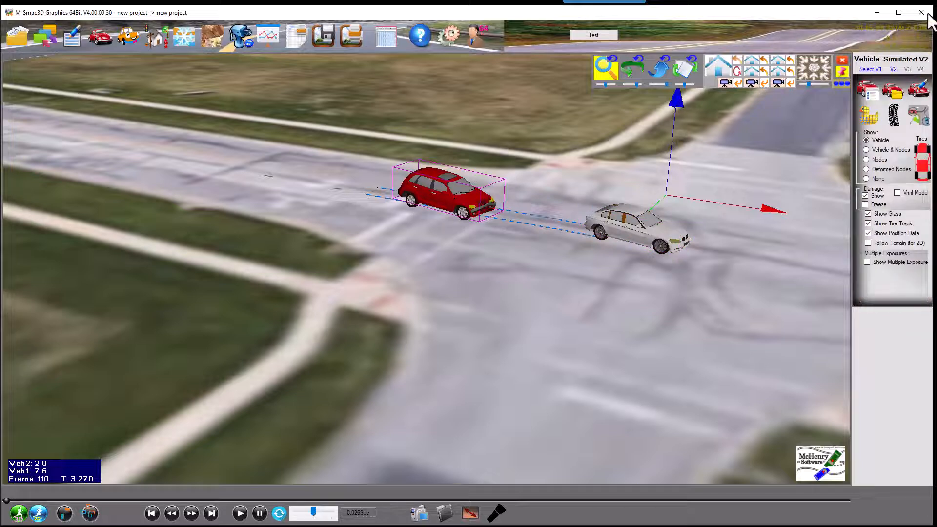
click(925, 85)
click(877, 105)
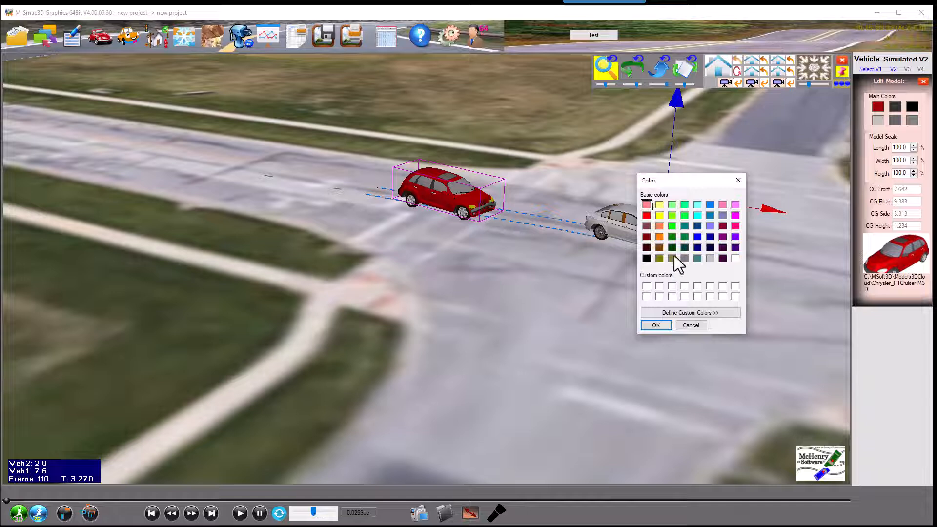
click(661, 250)
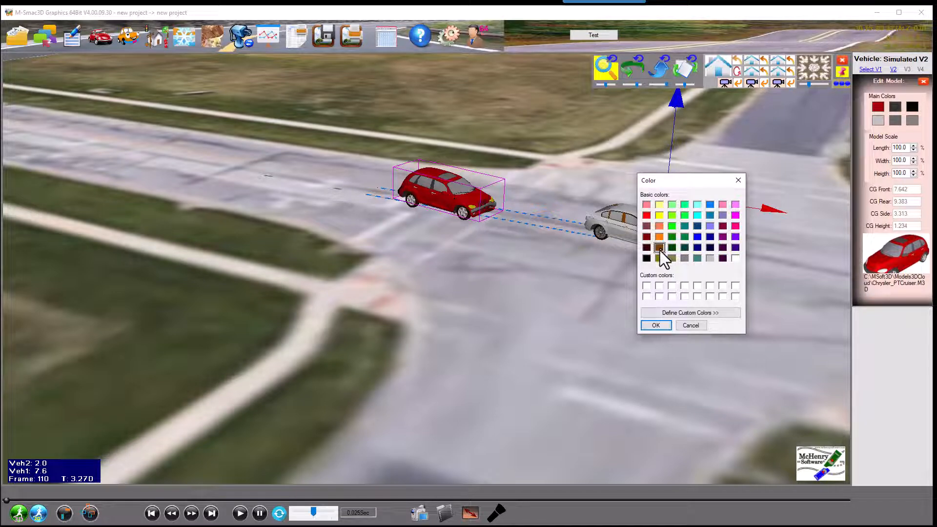
click(656, 325)
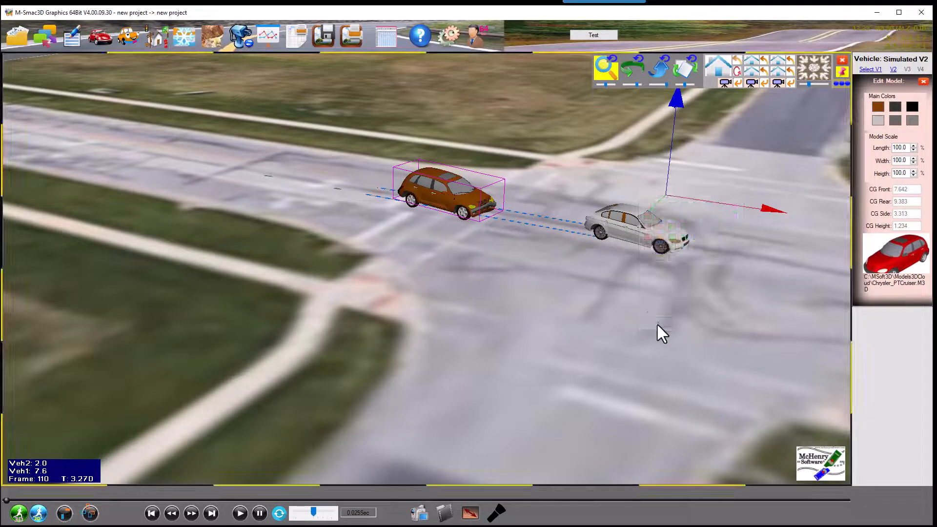
Replay the simulation with the recolored vehicles, pause it after the impact, and view the whole intersection.
click(241, 514)
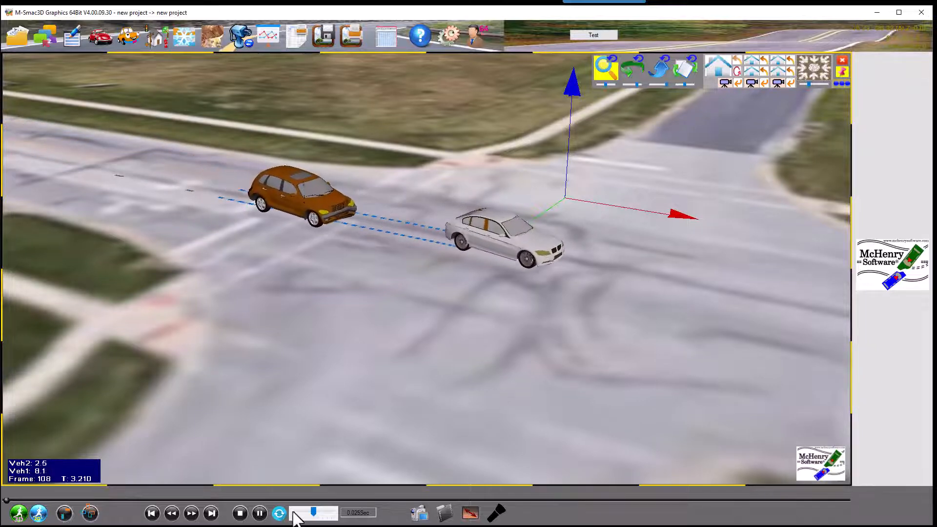
click(259, 513)
scroll(493, 229, down, 3)
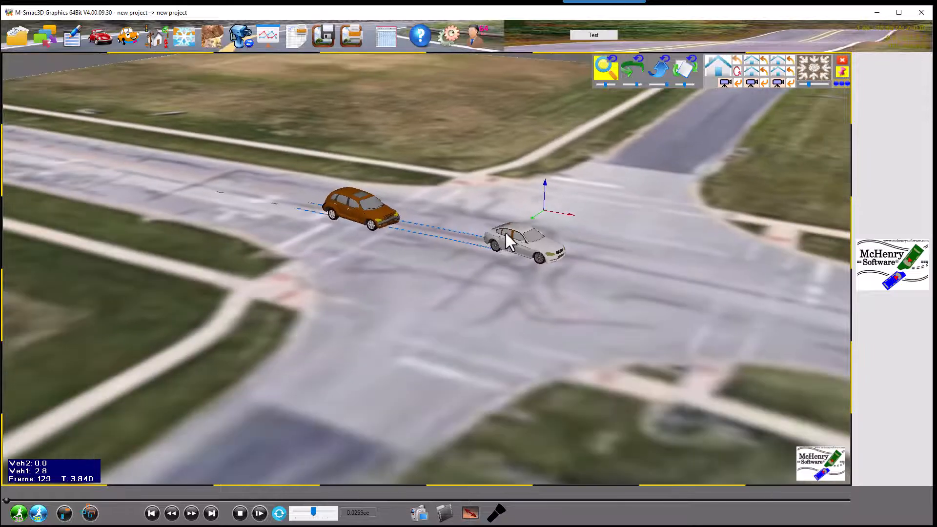
scroll(505, 231, down, 3)
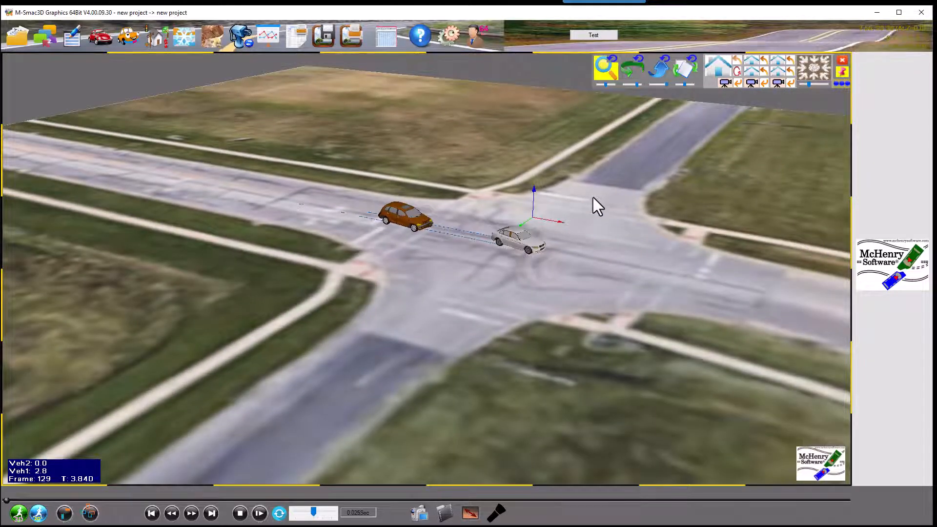
scroll(623, 212, down, 2)
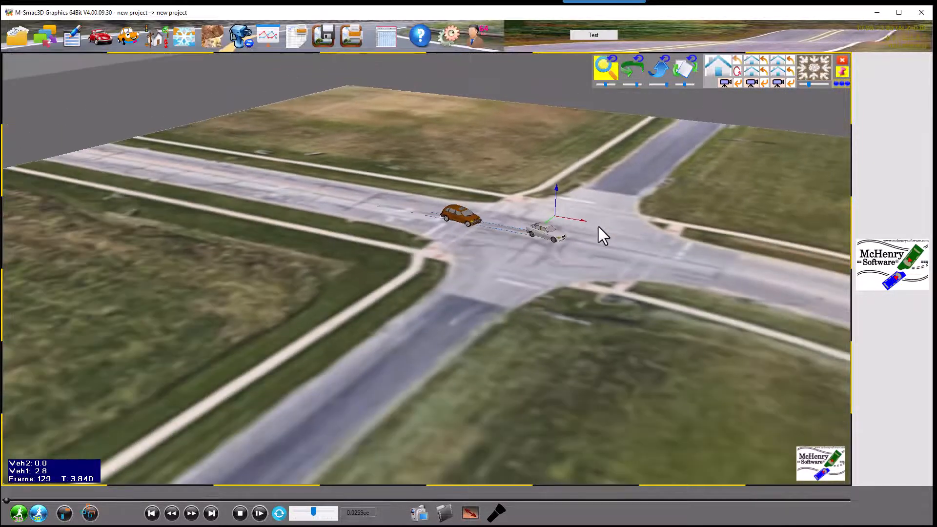
Select the ground image and open its elevation editor for terrain points and triangles.
drag(585, 305, 400, 241)
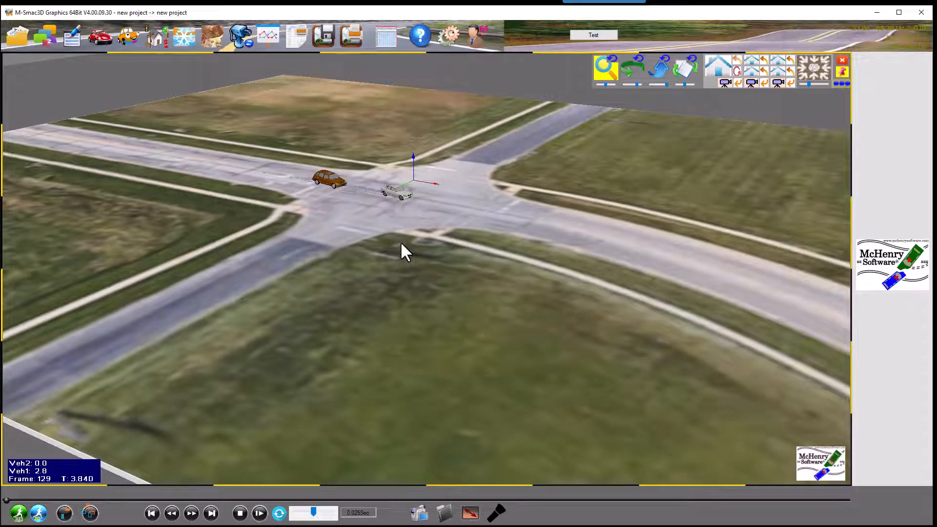
click(434, 235)
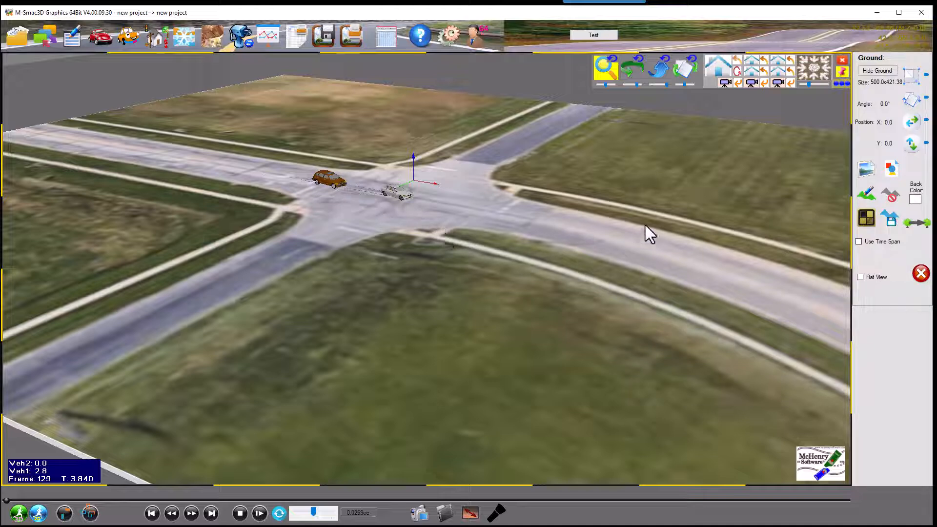
click(862, 197)
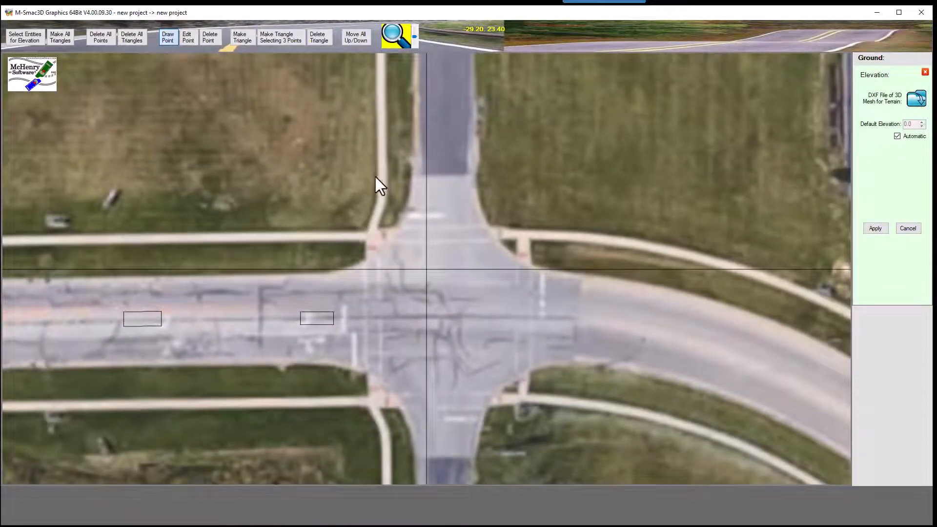
Draw elevation points at the four corners of the ground image and at both road edges on its west border.
scroll(375, 174, down, 2)
middle_drag(417, 204, 426, 215)
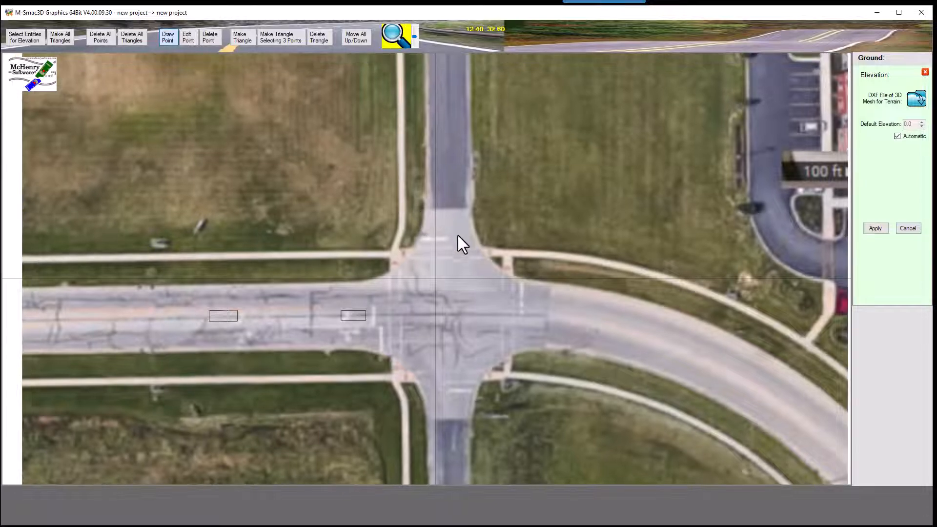
scroll(452, 218, down, 1)
scroll(452, 219, down, 1)
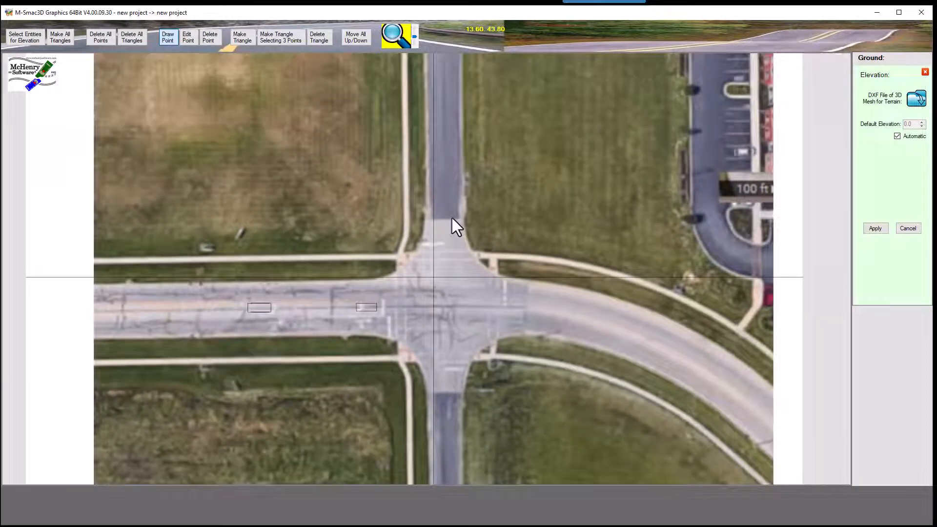
scroll(452, 215, down, 1)
scroll(462, 203, down, 1)
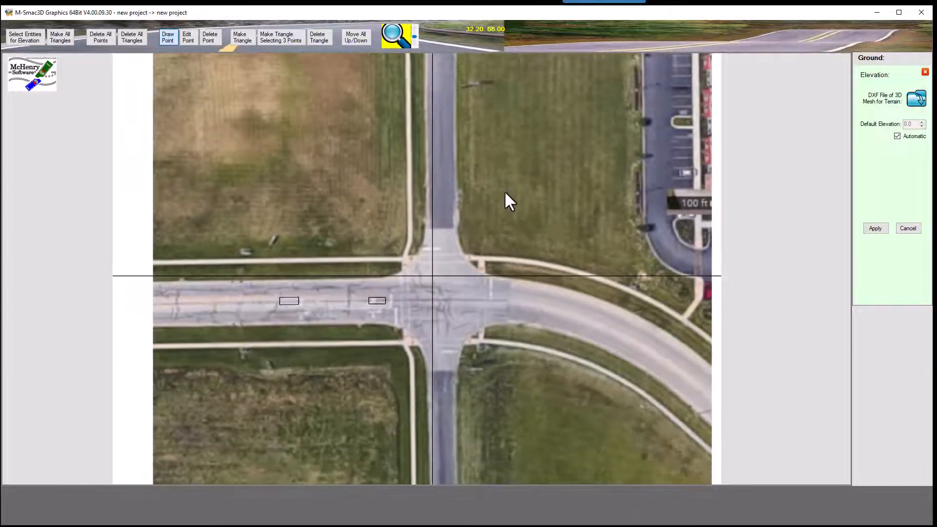
scroll(467, 193, down, 1)
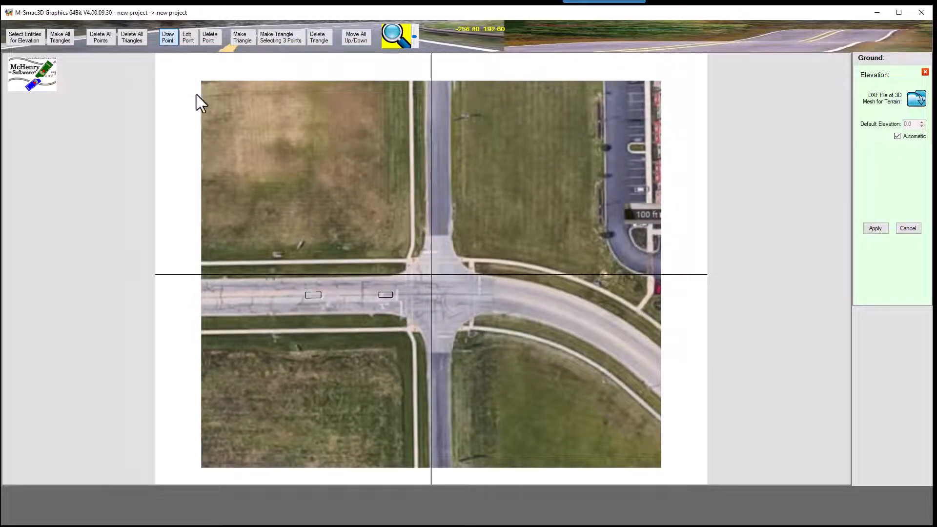
click(201, 81)
click(660, 83)
click(660, 467)
click(202, 279)
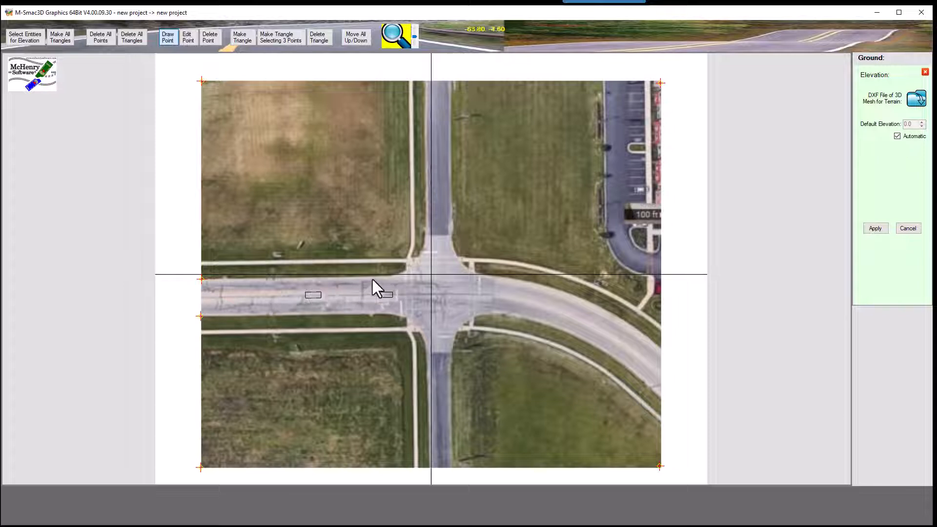
Add elevation points on both west road edges at the intersection and beside the north-south road at the image's north and south borders.
click(402, 275)
click(401, 316)
click(410, 82)
click(413, 463)
Set the elevation of the two road-edge points on the ground's west border to 10.
click(185, 39)
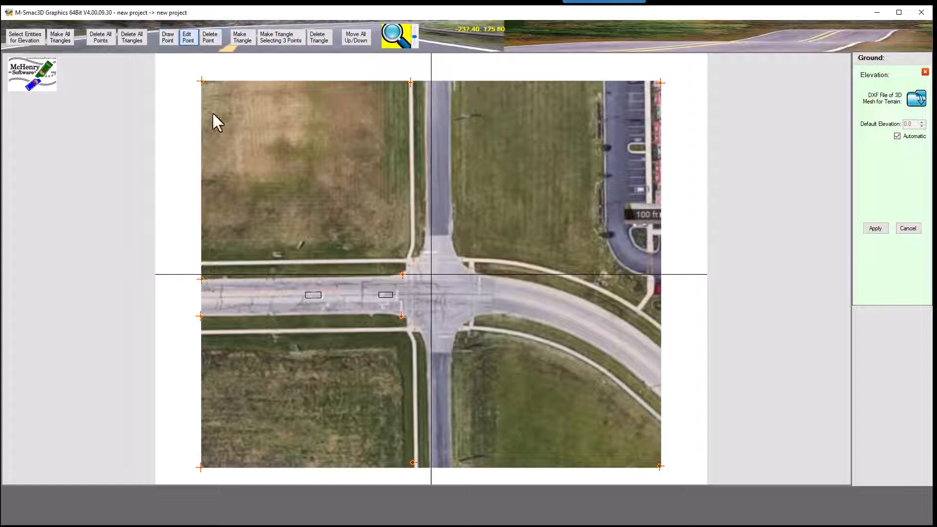
click(200, 280)
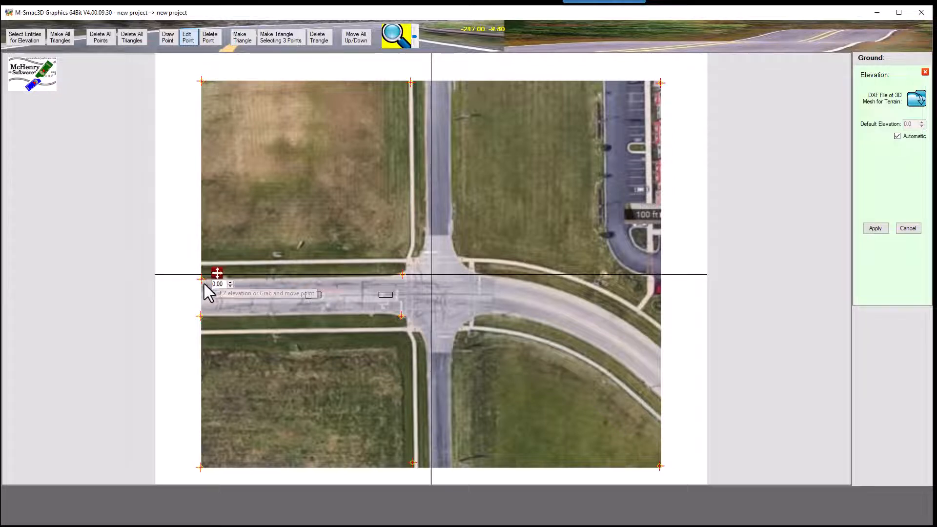
text(1)
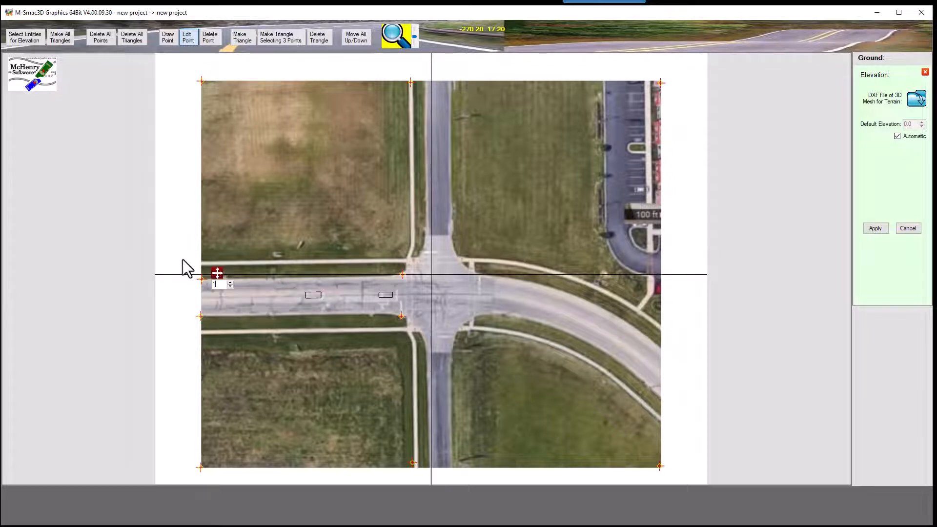
text(0)
key(Return)
click(200, 317)
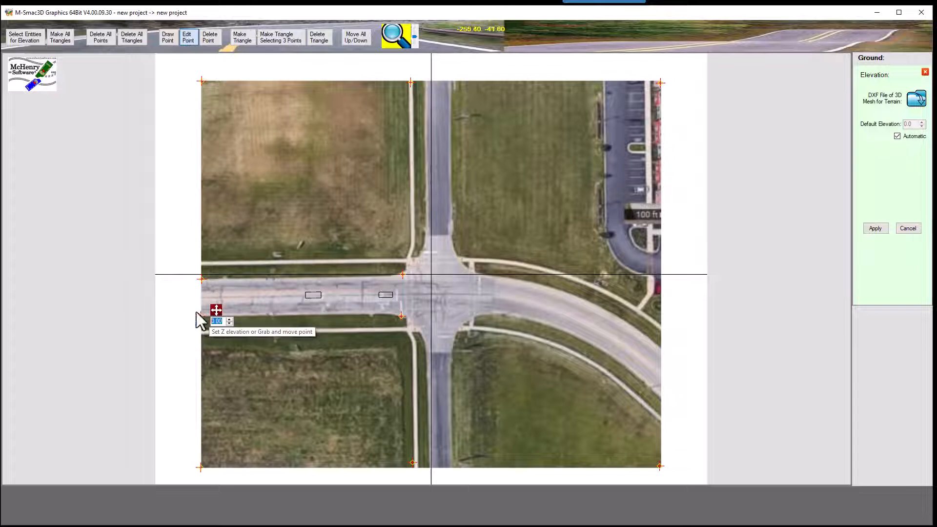
text(10)
key(Return)
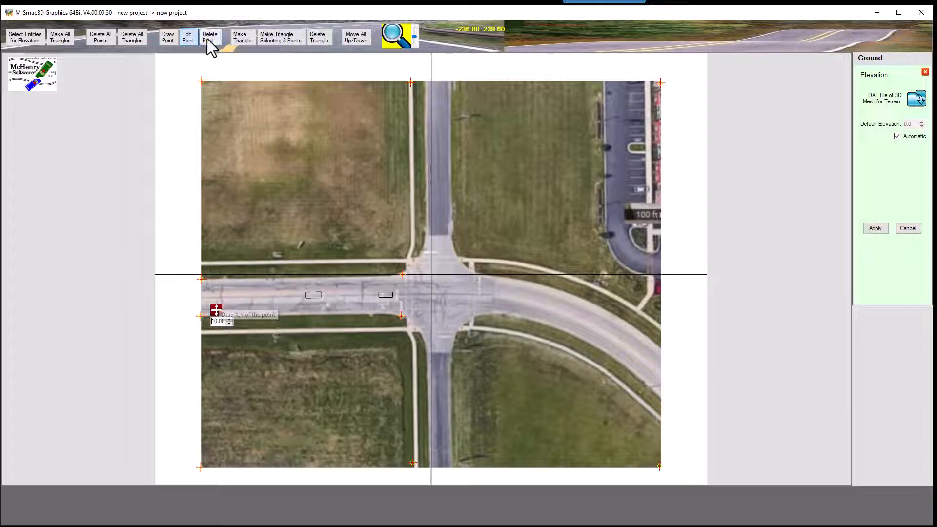
Generate all terrain triangles from the points, apply them to the ground, and view the sloped road in 3D.
click(61, 37)
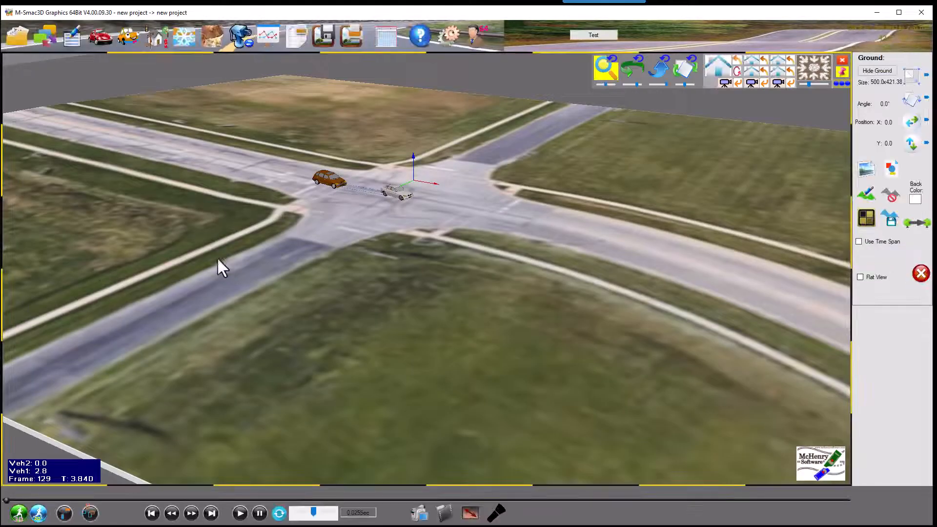
middle_drag(246, 268, 359, 279)
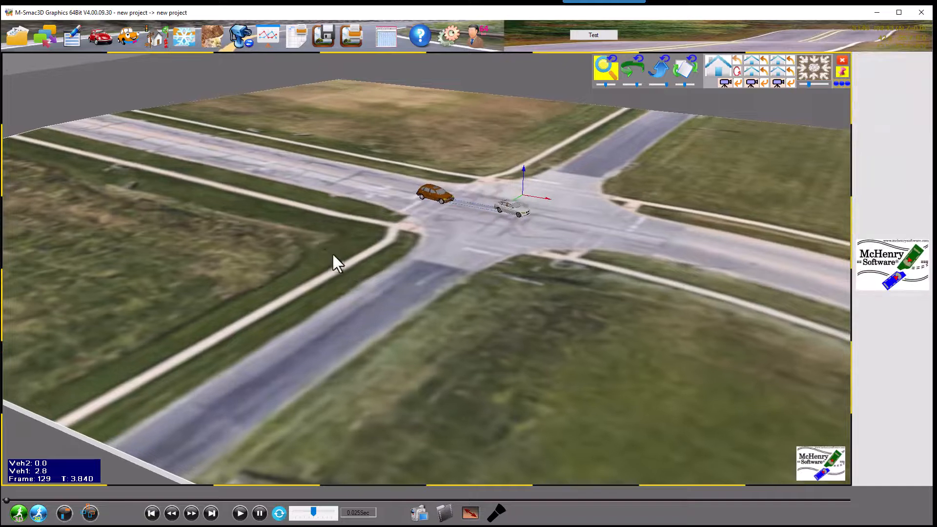
scroll(332, 260, up, 2)
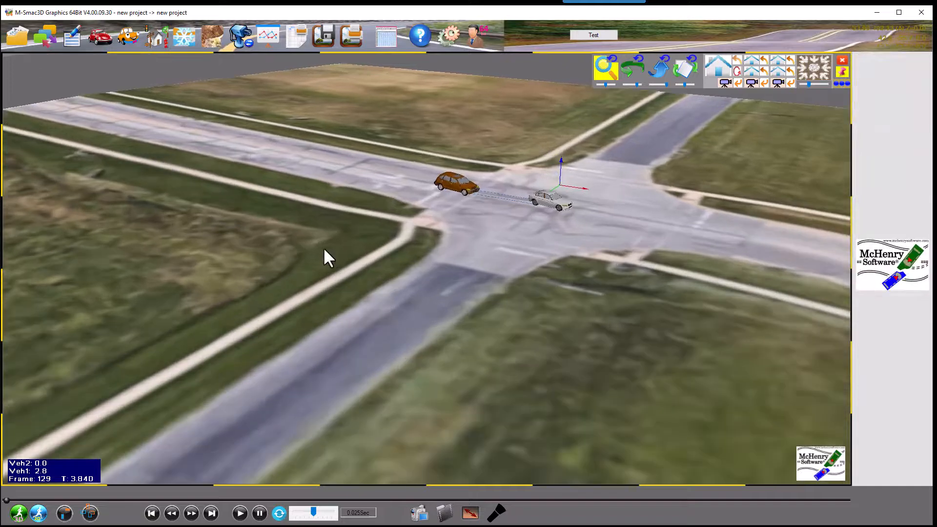
click(658, 68)
drag(406, 366, 412, 262)
Reopen the ground's elevation editor, set both road-edge points on the west border to elevation 20, and apply.
click(412, 259)
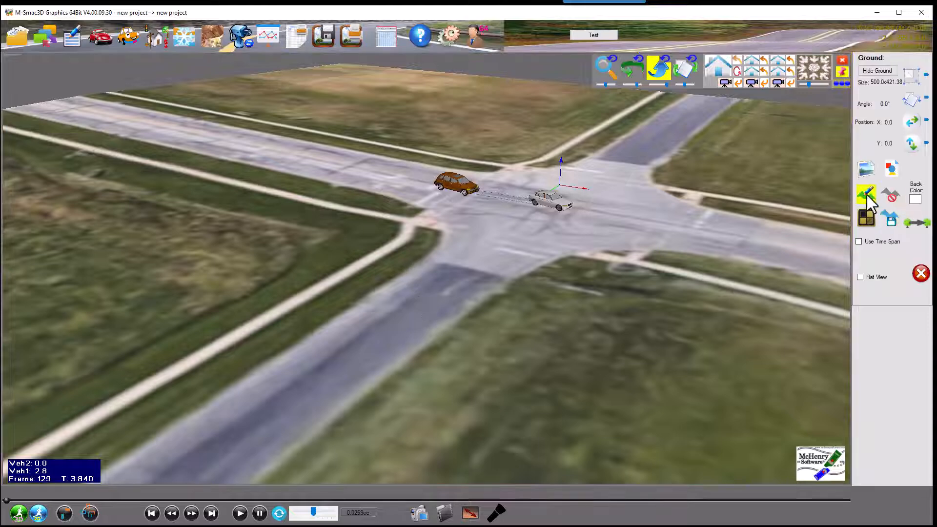
click(869, 198)
drag(190, 256, 667, 258)
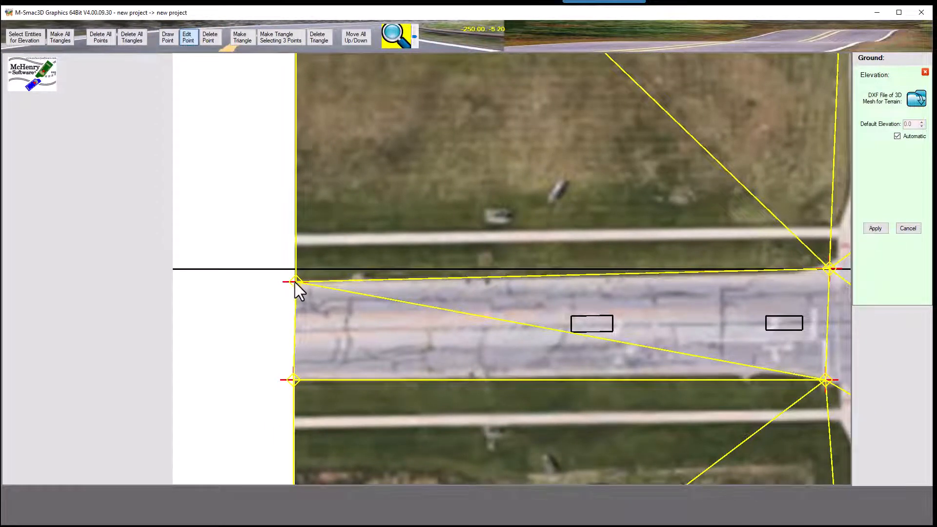
click(296, 282)
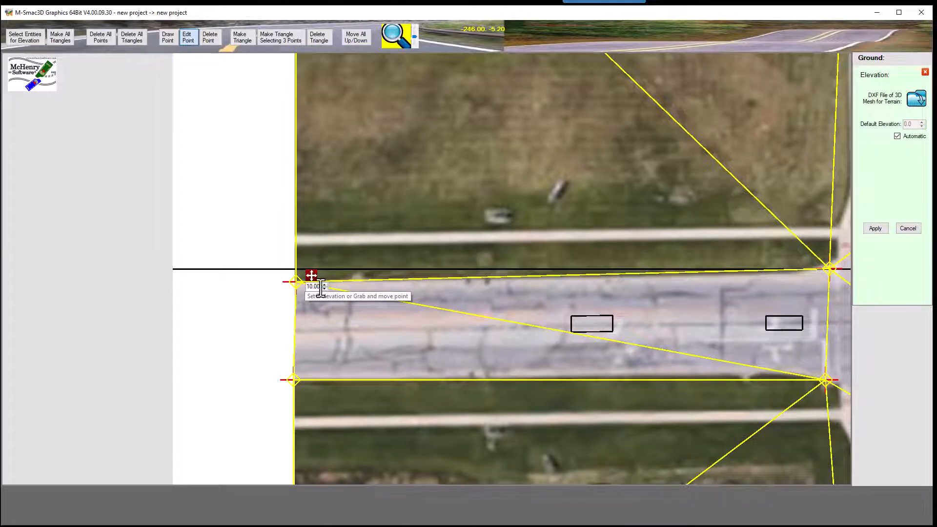
text(20)
key(Return)
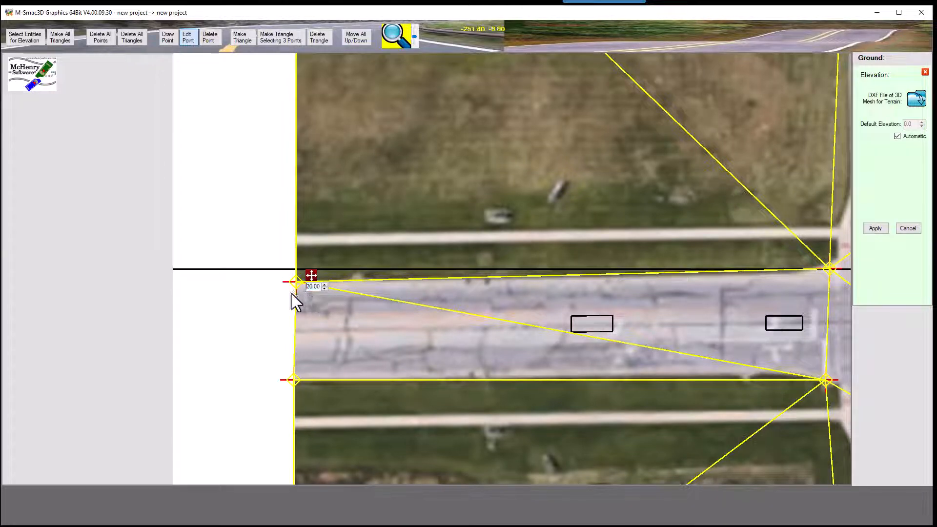
click(293, 379)
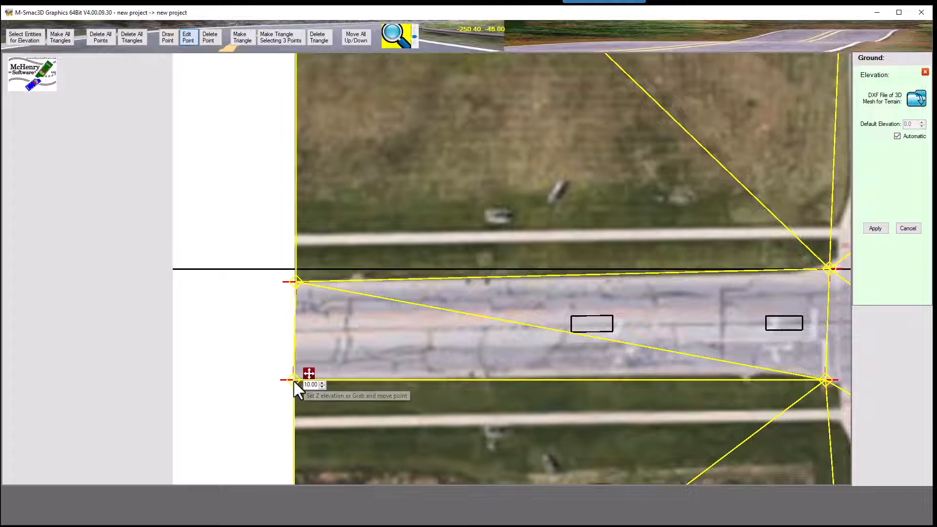
double_click(316, 386)
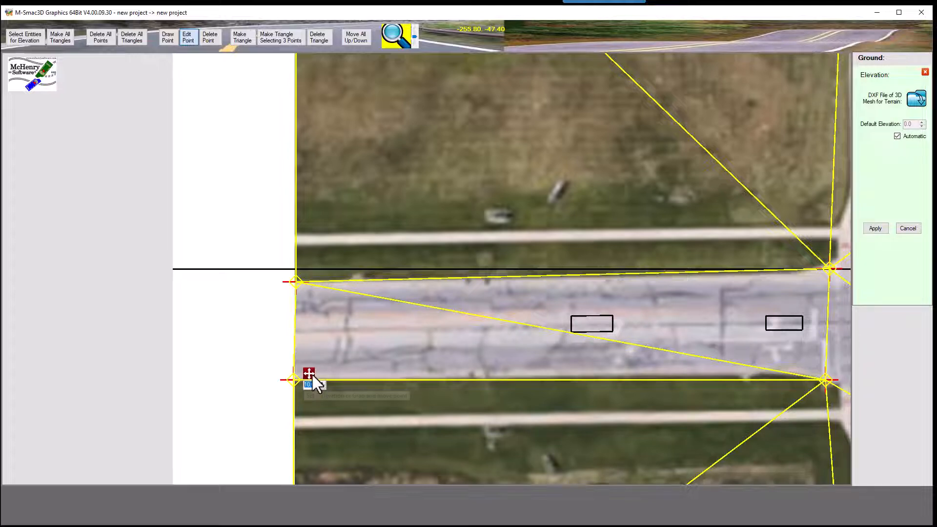
text(20)
key(Return)
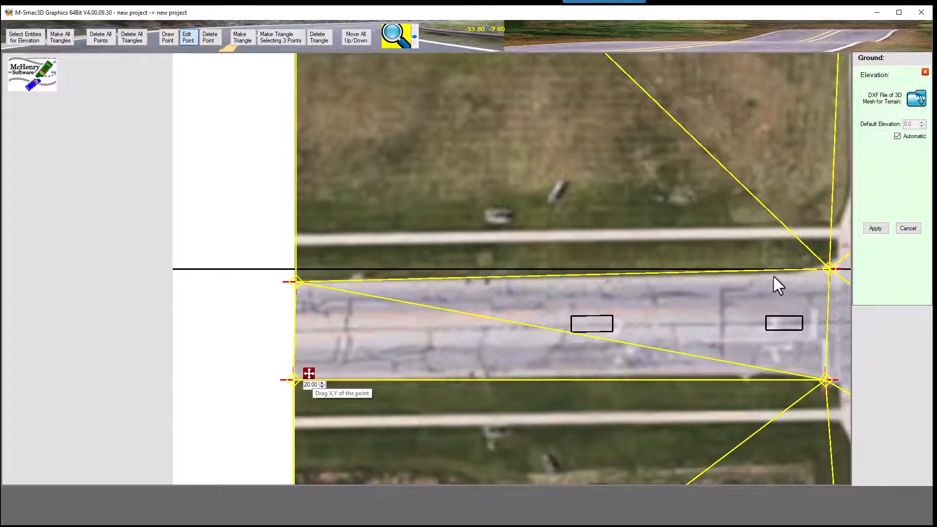
click(874, 229)
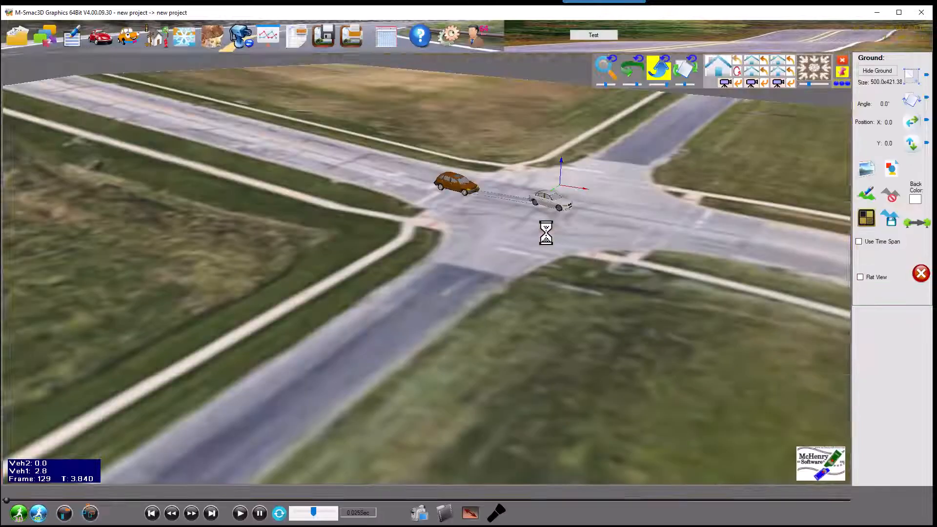
Rewind and rerun the simulation on the steeper terrain, playing the result and pausing it before the impact.
middle_drag(250, 231, 279, 259)
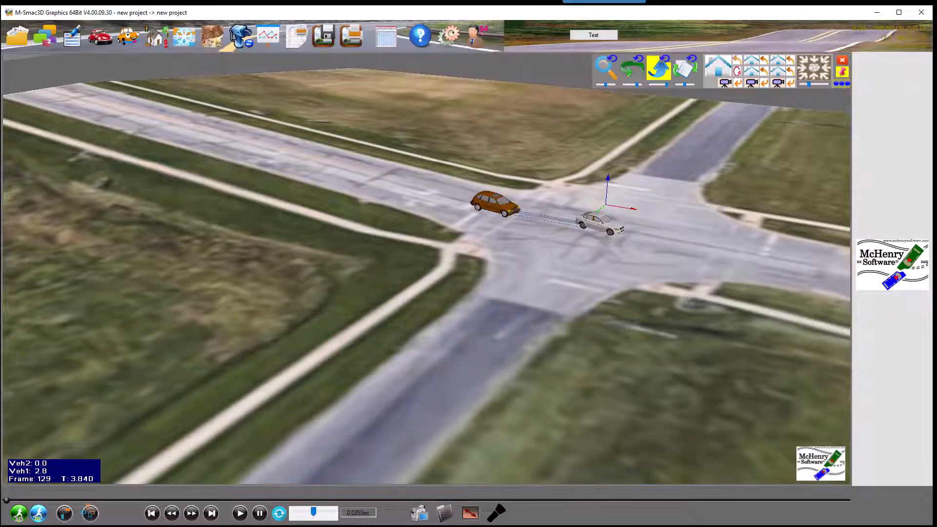
click(151, 513)
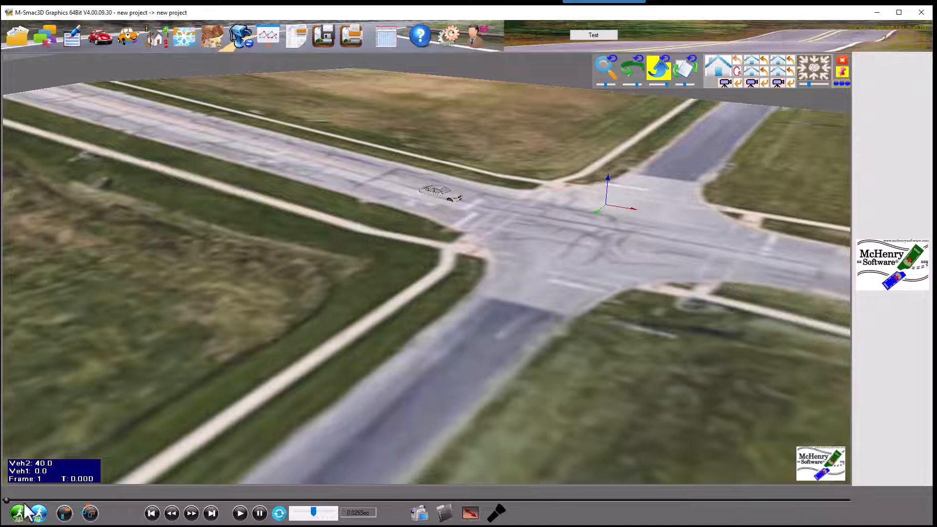
click(20, 518)
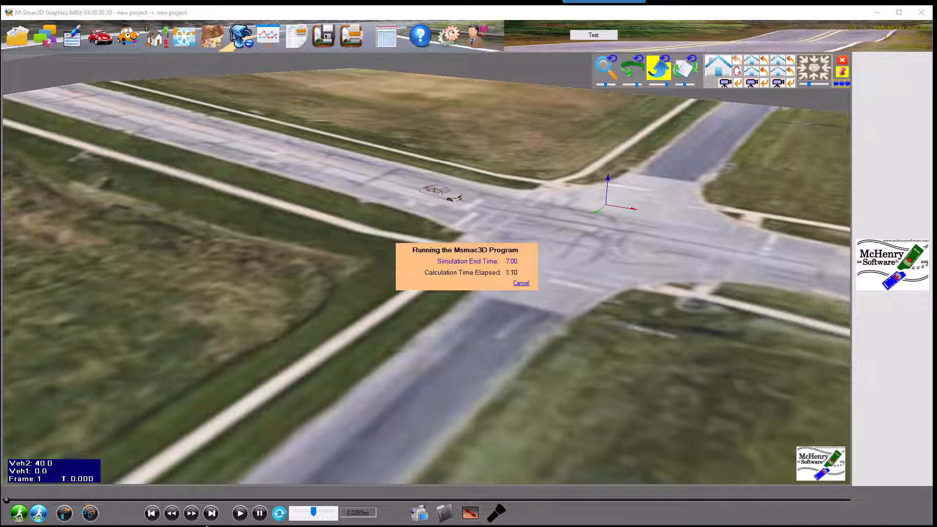
click(240, 514)
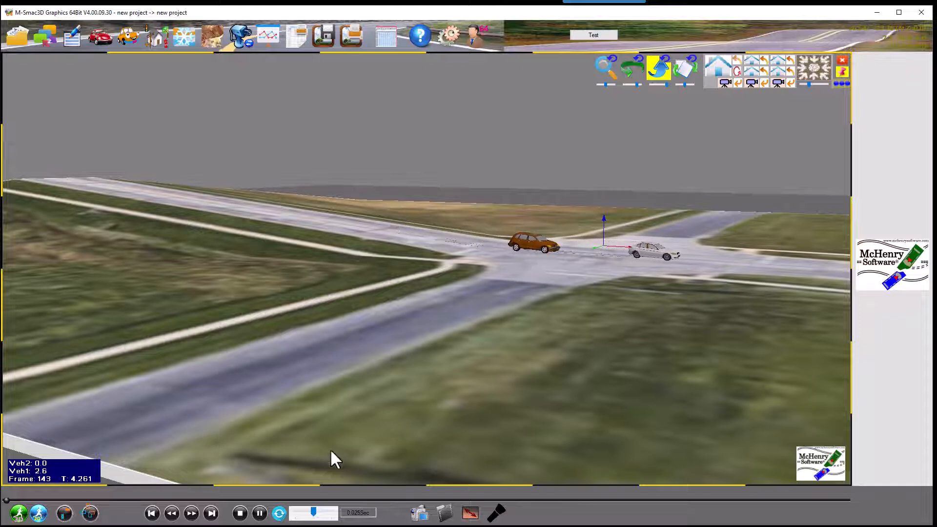
click(259, 513)
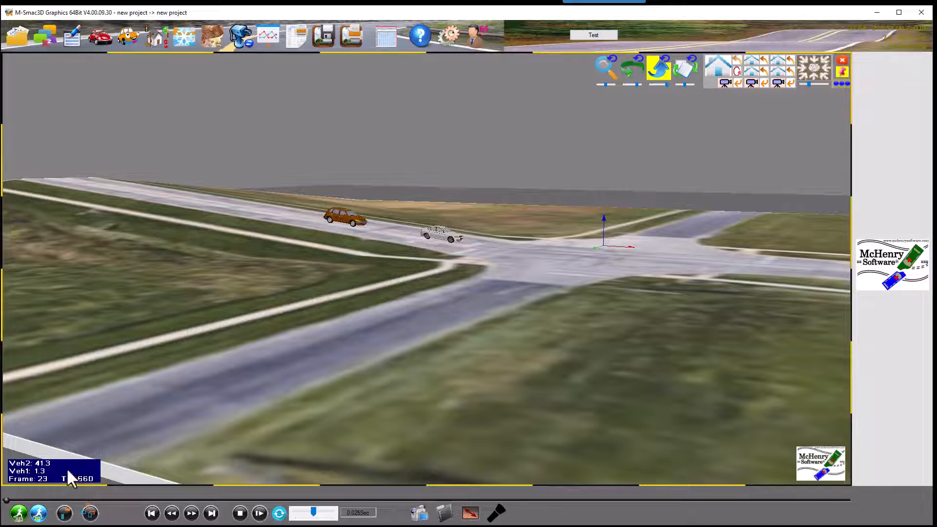
Set the scene's text display to the longest detail option.
click(447, 37)
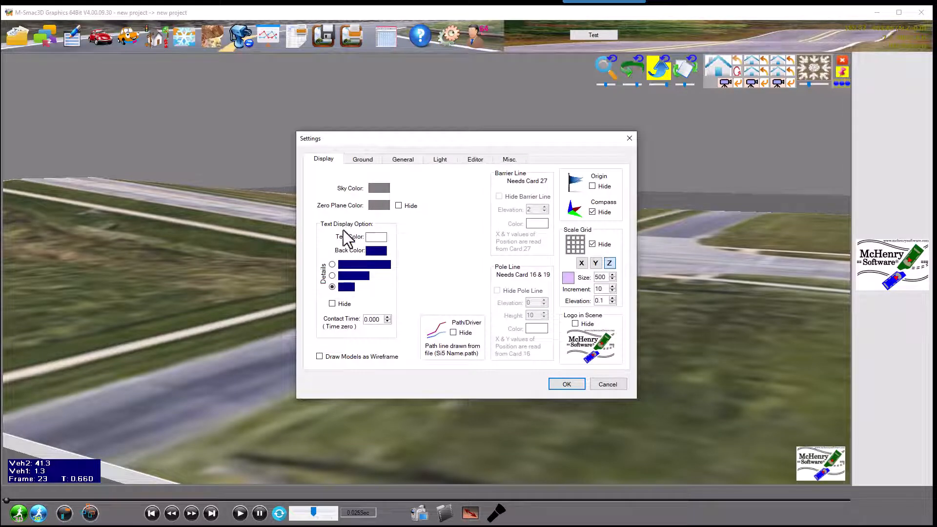
click(332, 264)
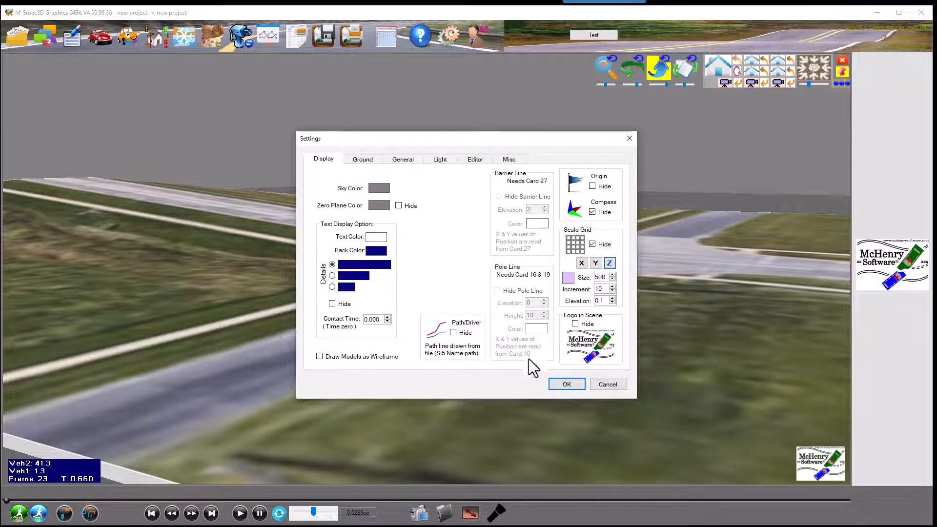
click(570, 384)
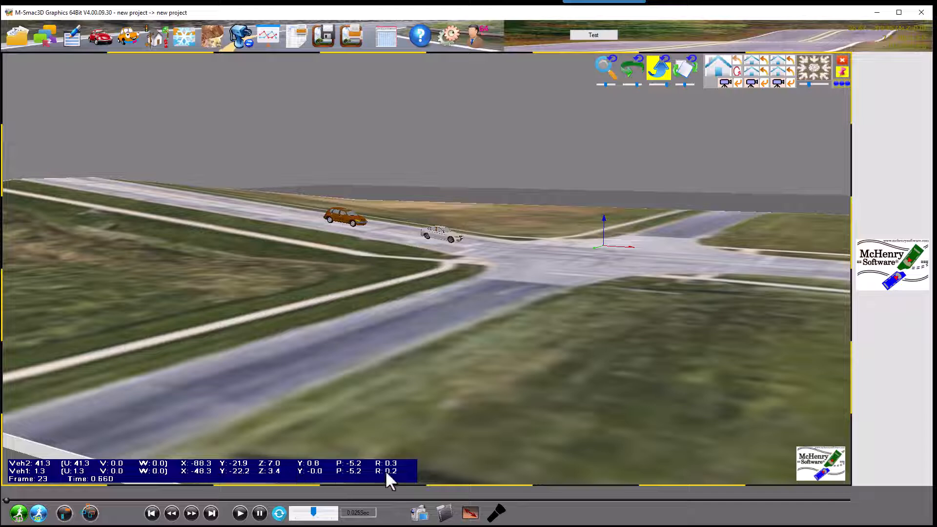
Set the text display to the medium detail option, replay the simulation, and stop it after the impact.
click(449, 38)
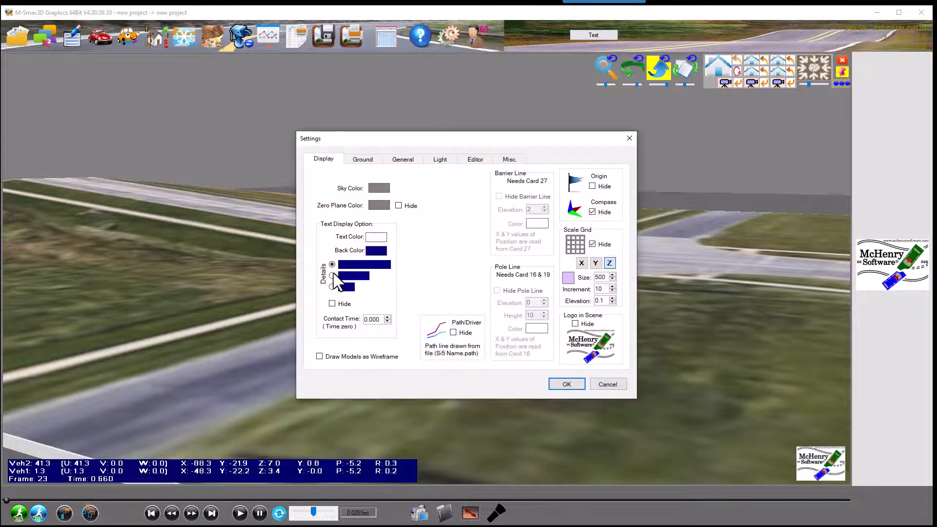
click(332, 276)
click(562, 385)
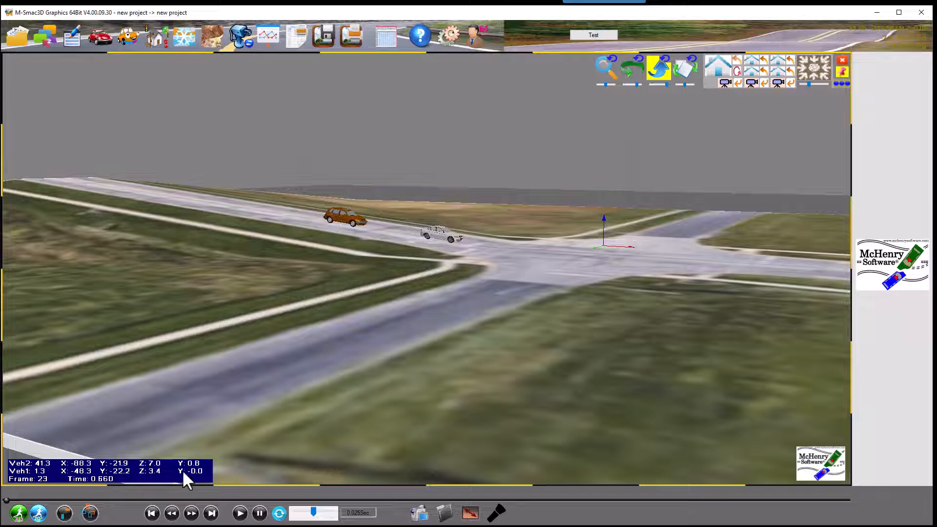
click(241, 514)
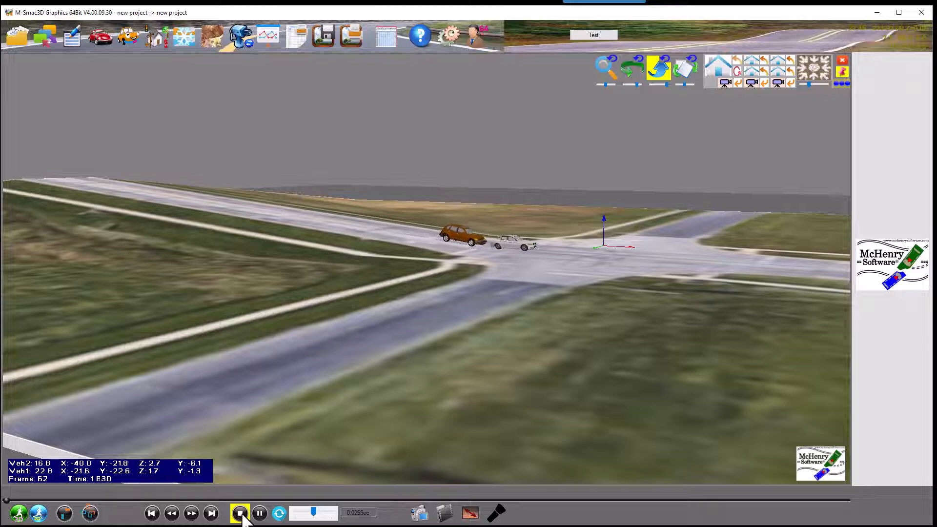
click(240, 514)
Set the text display to the shortest detail option and replay the simulation.
click(443, 37)
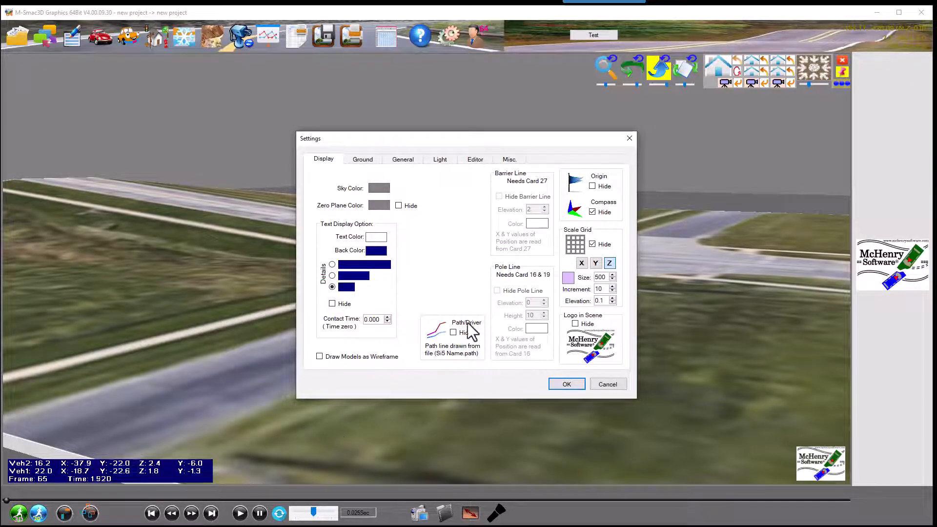
click(566, 384)
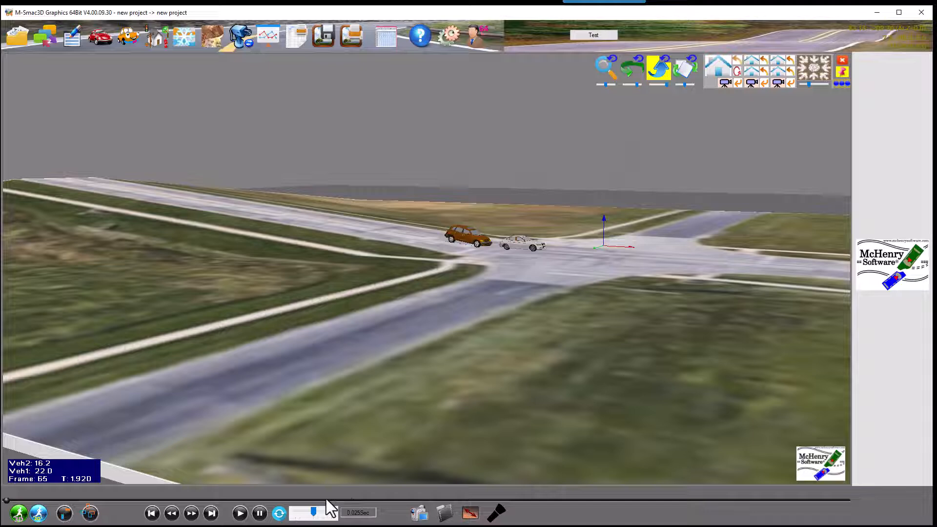
click(249, 516)
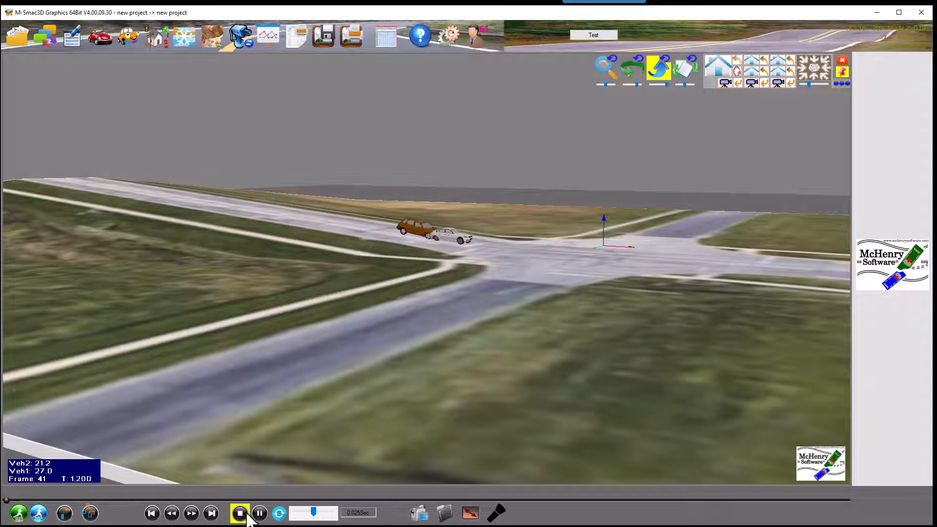
Pause the replay and view the run summary in the new project's output files.
click(259, 514)
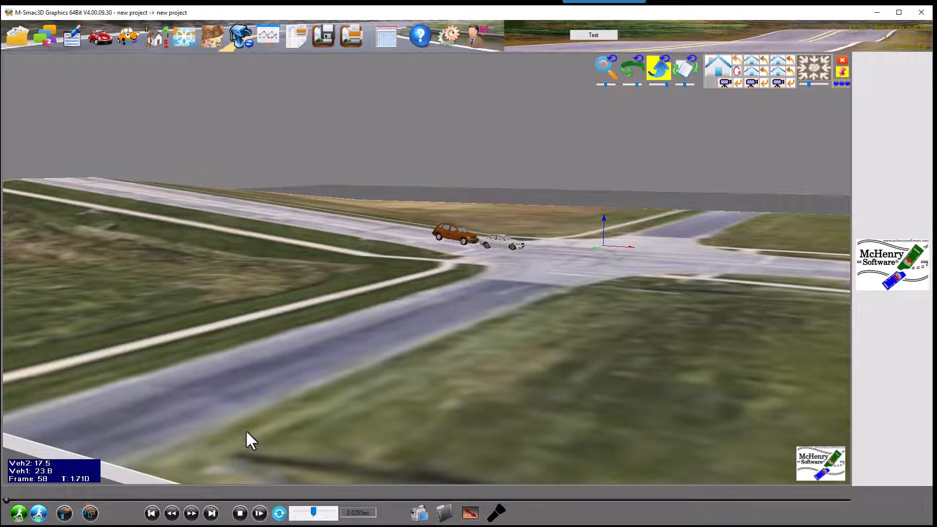
click(292, 37)
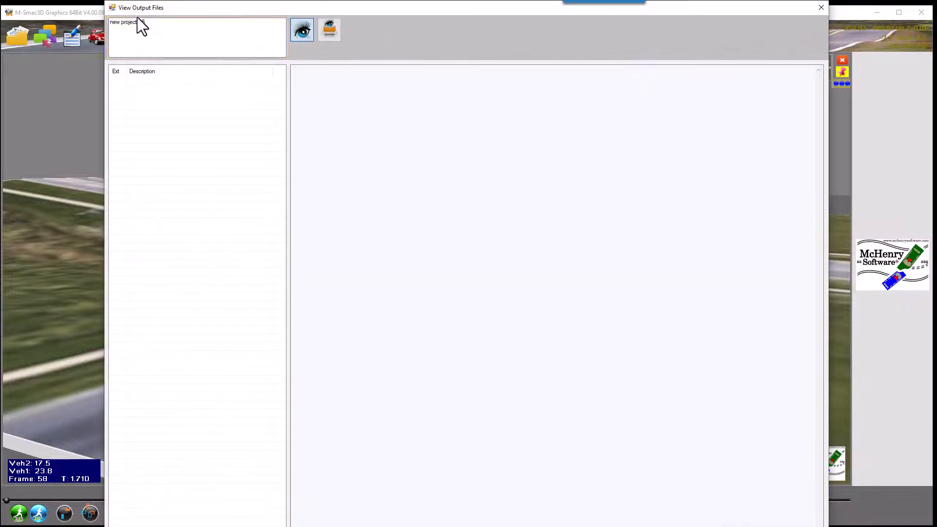
click(138, 22)
click(151, 114)
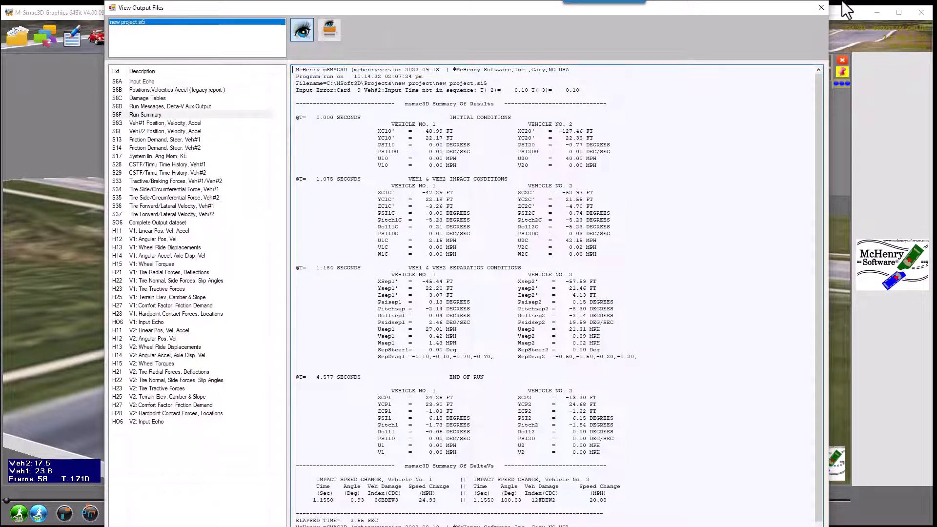
click(821, 8)
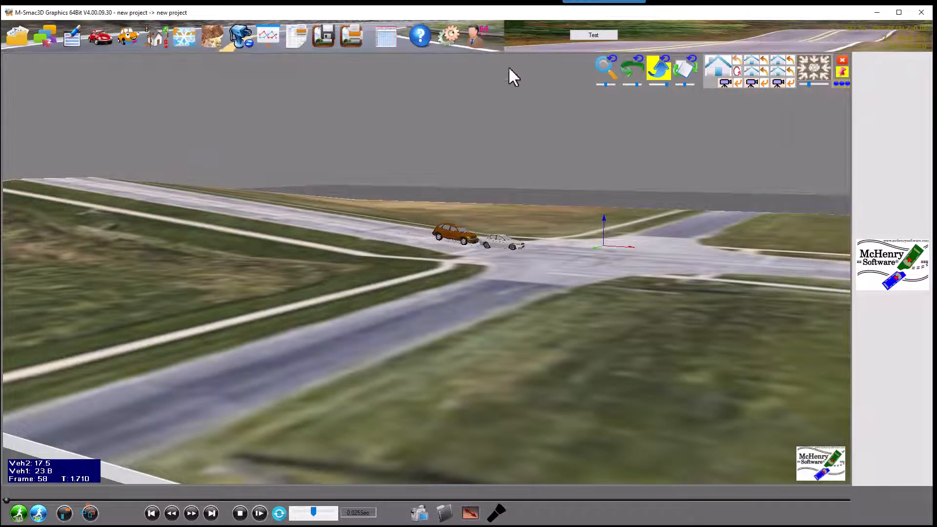
Set the text display's contact time (time zero) to 1.075, replay the simulation, and pause it after the impact.
click(447, 36)
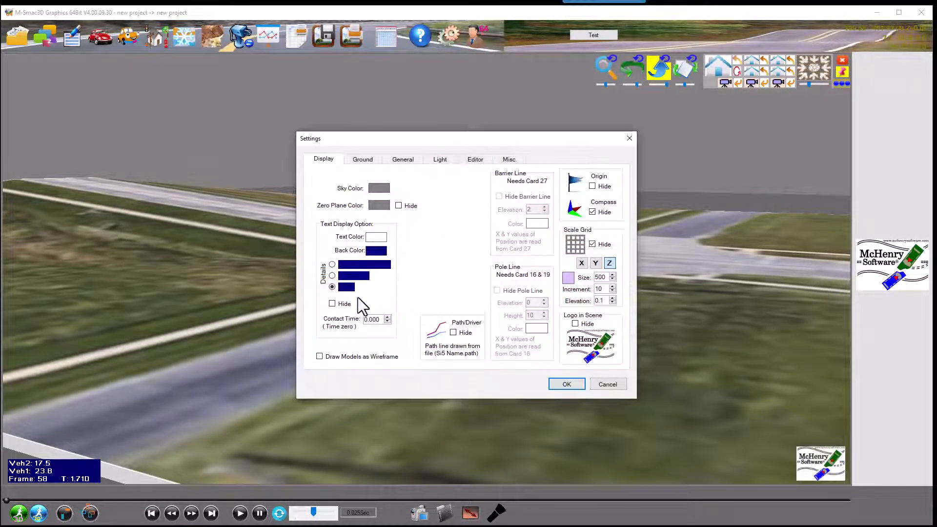
double_click(376, 320)
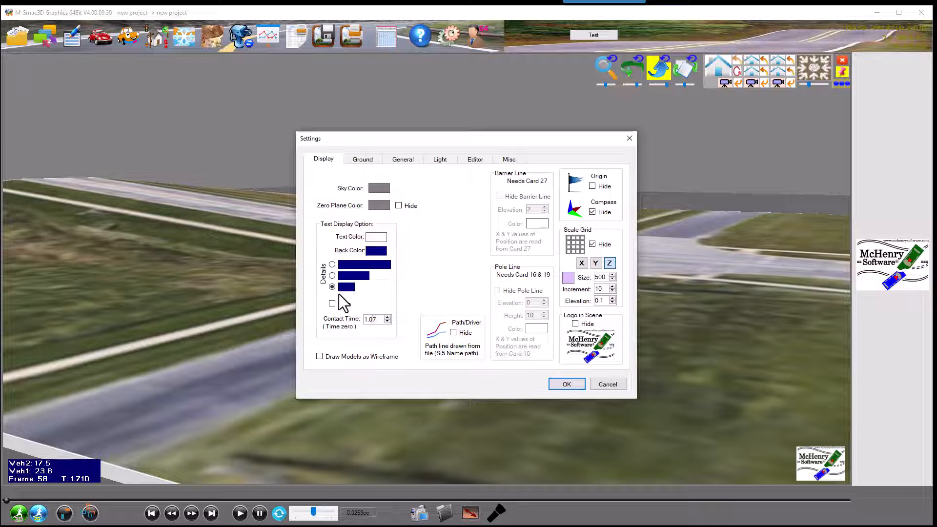
click(577, 384)
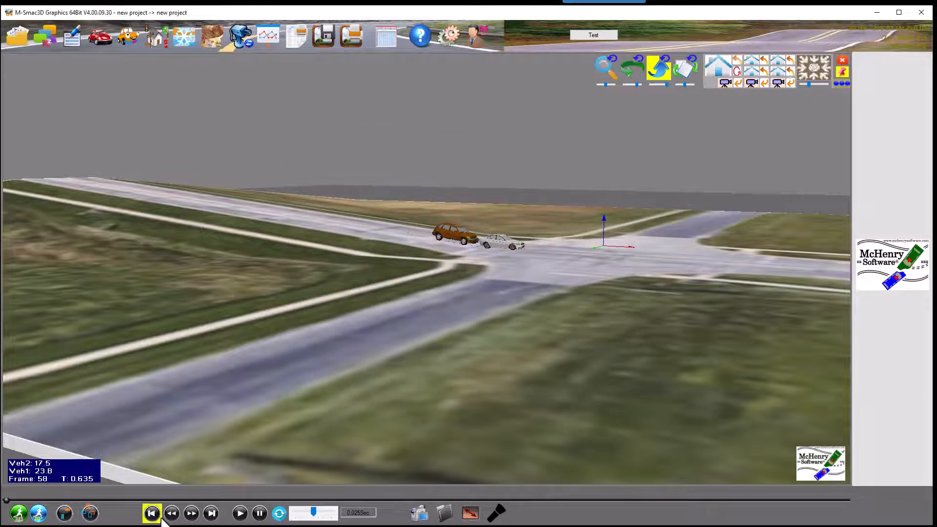
click(240, 513)
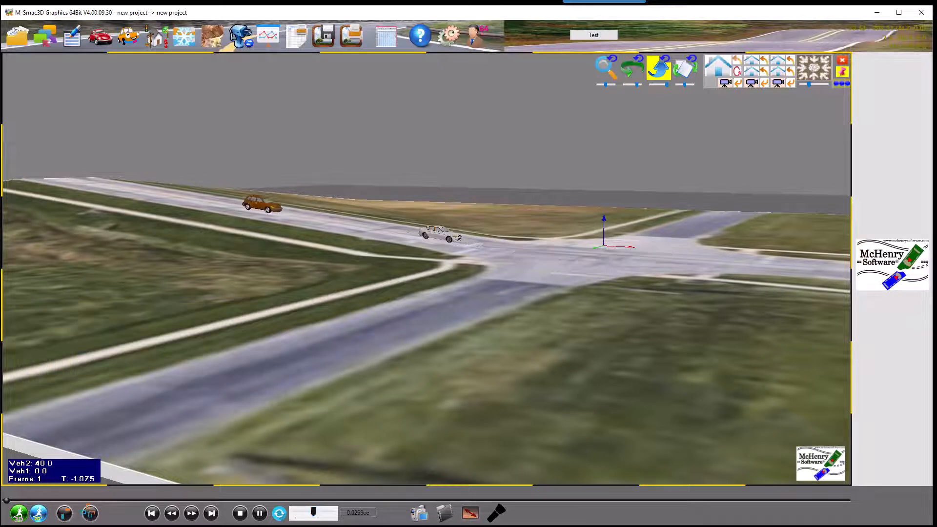
click(256, 517)
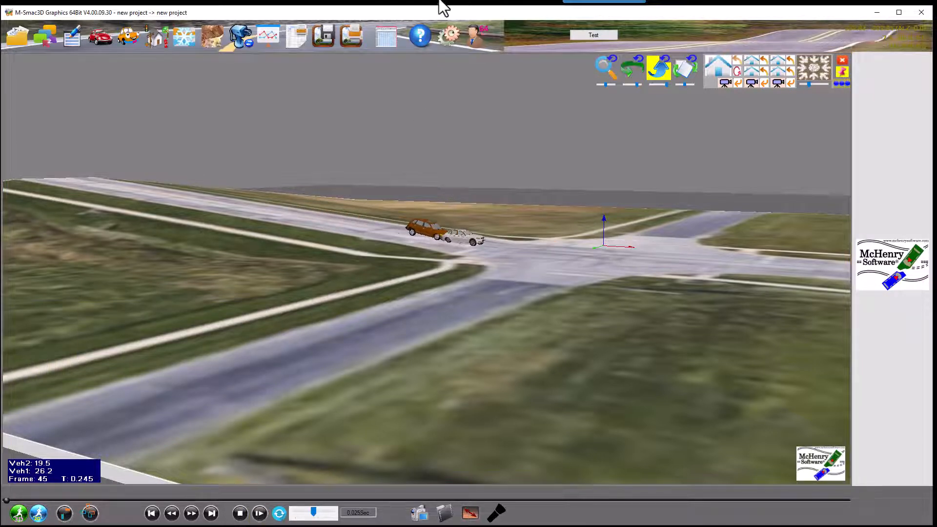
Hide the scene's text display and replay the simulation with a closer view of the vehicles.
click(447, 33)
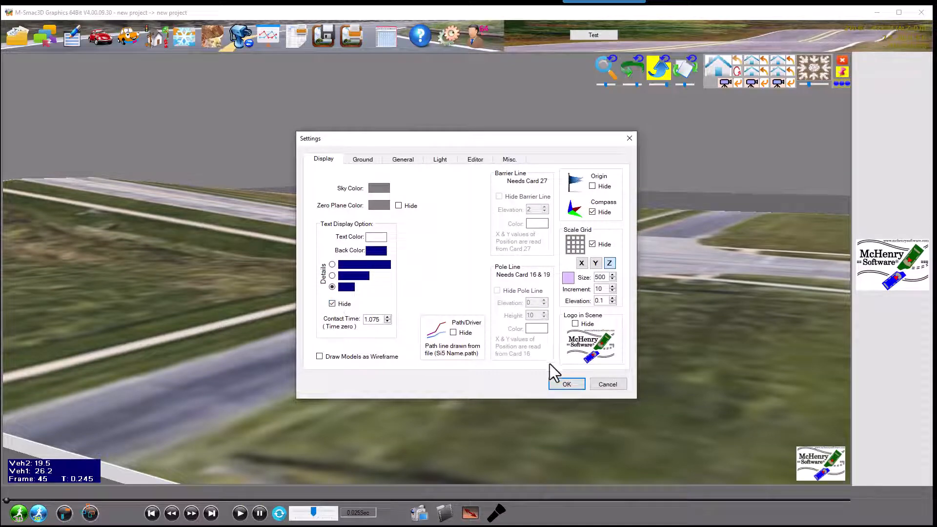
click(565, 384)
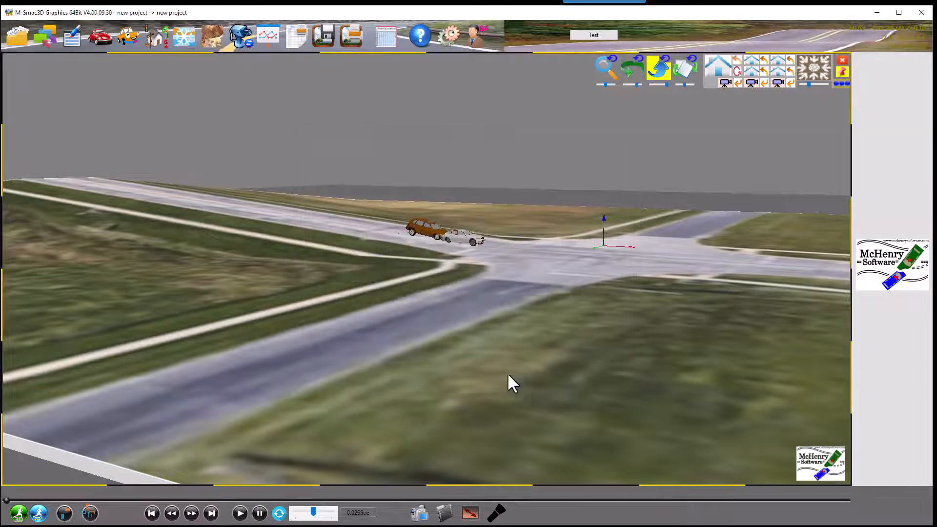
click(241, 516)
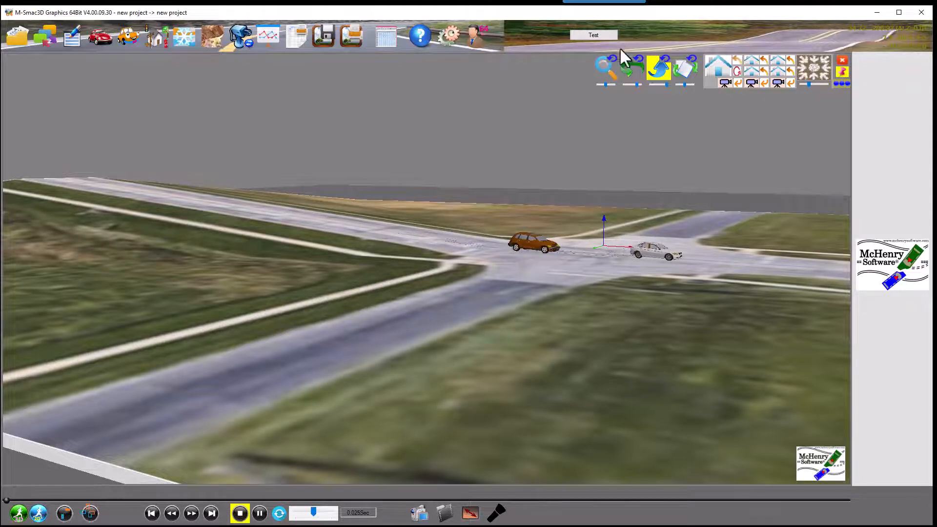
click(608, 69)
drag(382, 393, 422, 253)
middle_drag(455, 329, 292, 307)
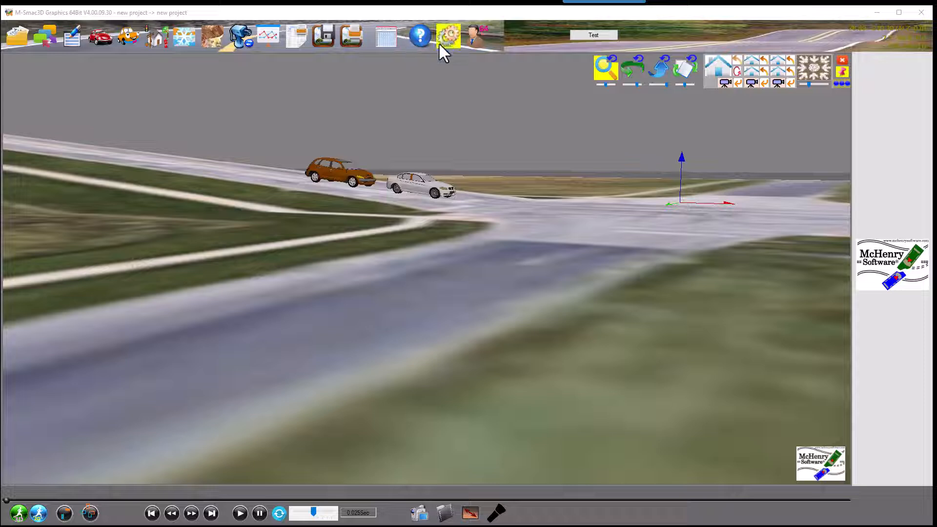
Edit the ground image size limit in the ground settings and apply the settings.
click(449, 35)
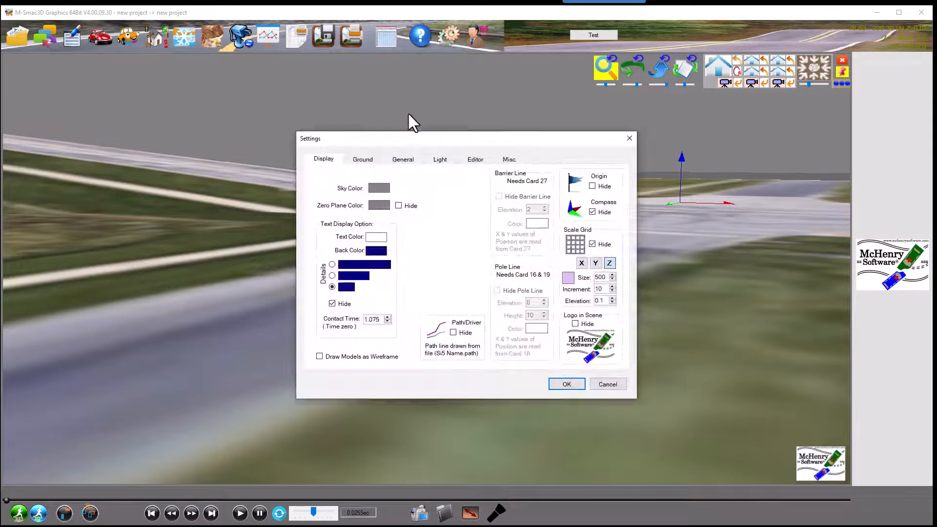
drag(409, 136, 311, 120)
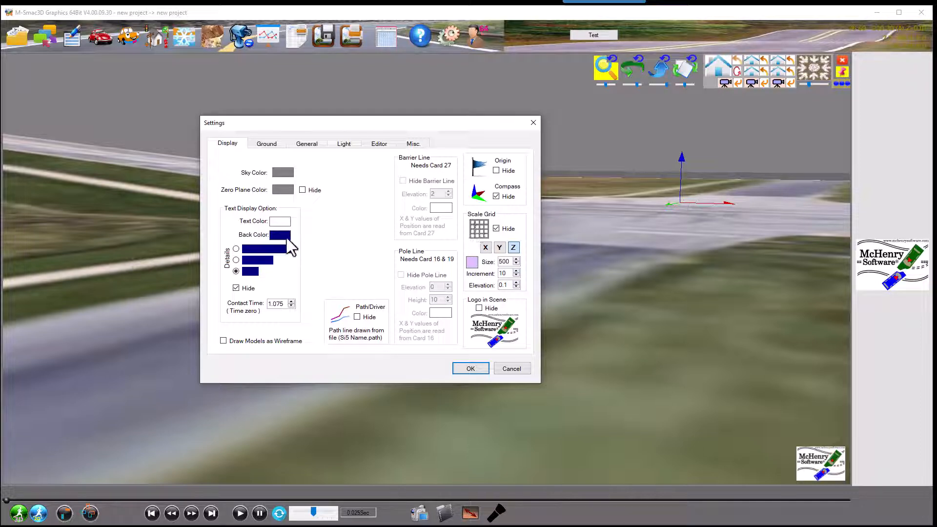
click(262, 142)
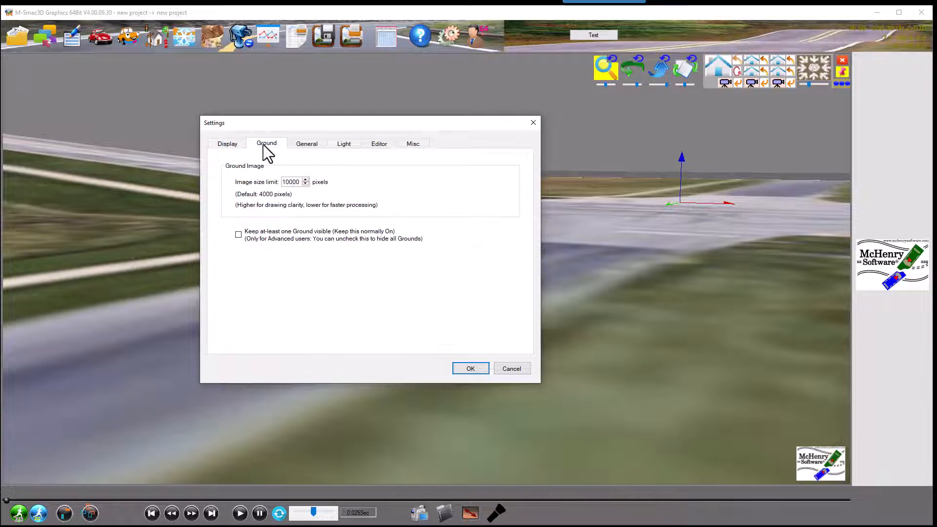
double_click(297, 181)
text(40)
drag(299, 182, 281, 183)
click(470, 370)
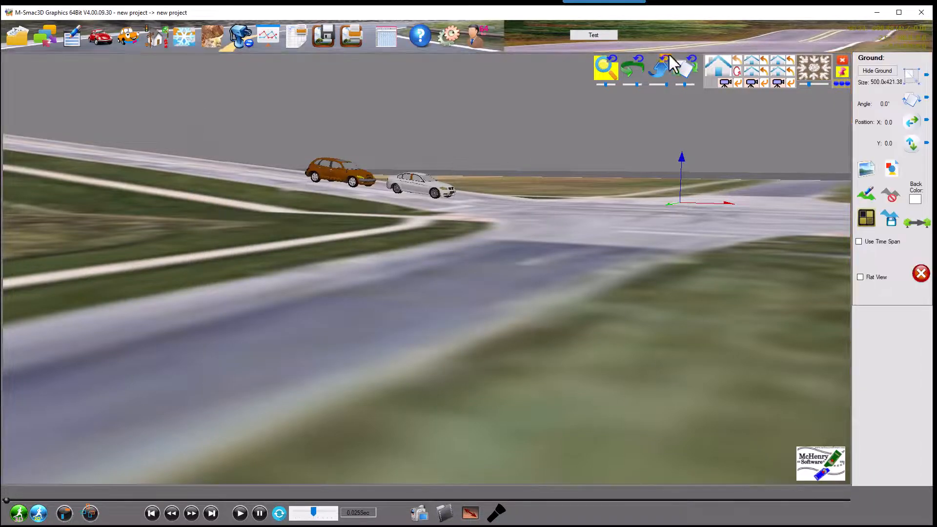
Hide the ground, replay the simulation without it, and pause the playback after the impact.
click(880, 72)
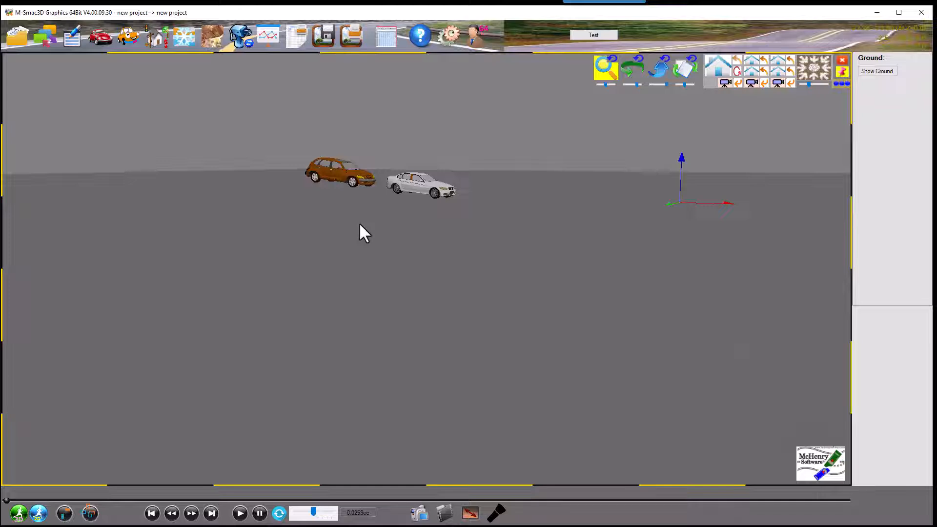
click(240, 513)
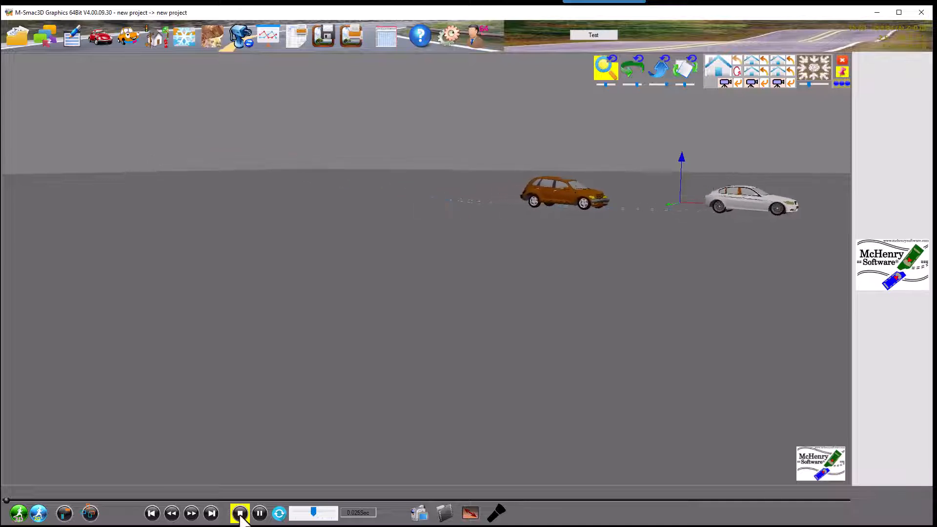
click(259, 513)
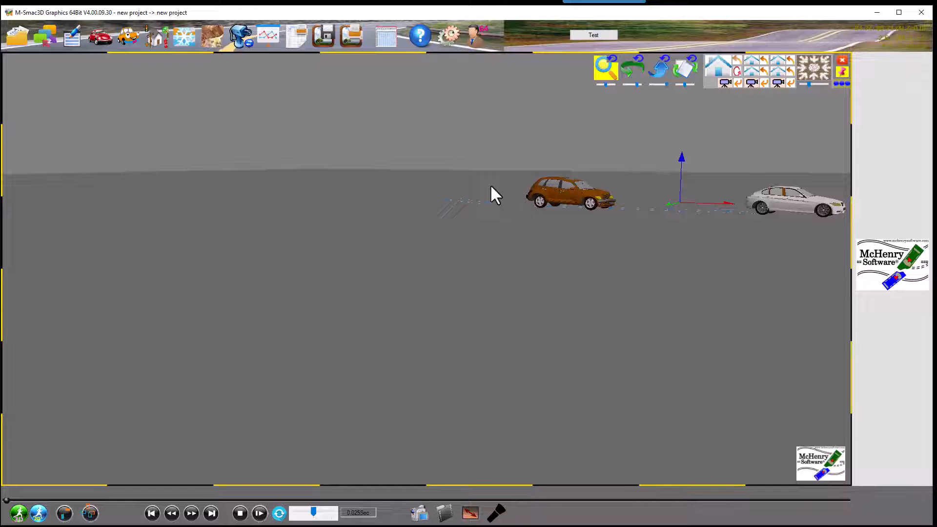
Make the Simple or Drawn ground visible again through the list of ground meshes and surfaces.
click(449, 37)
key(Escape)
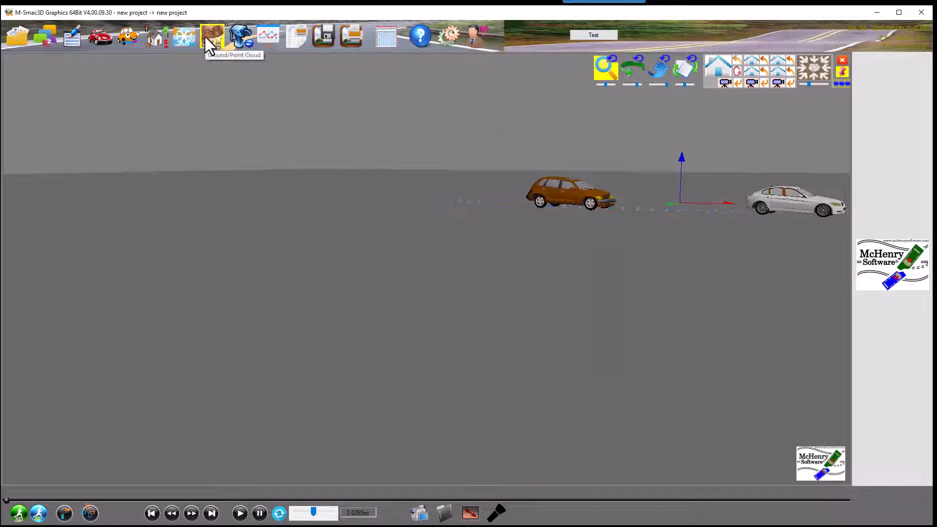
click(205, 37)
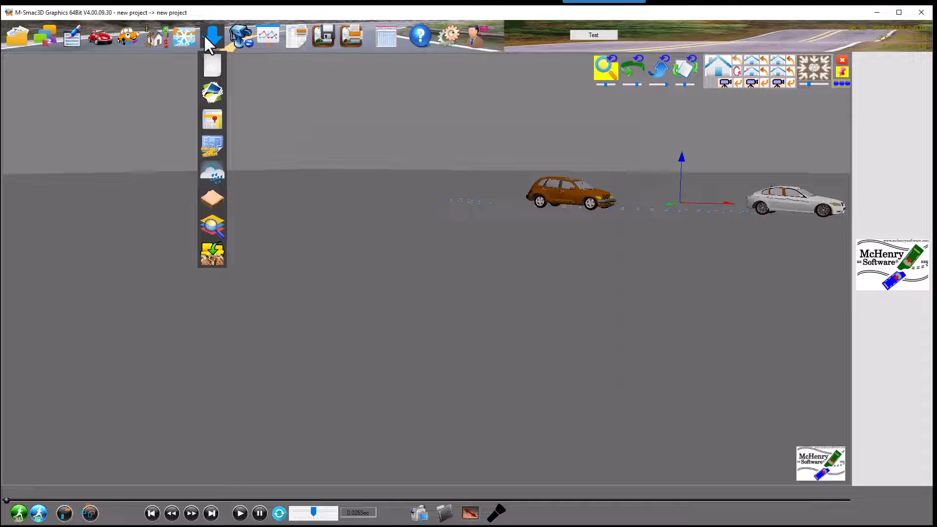
click(215, 225)
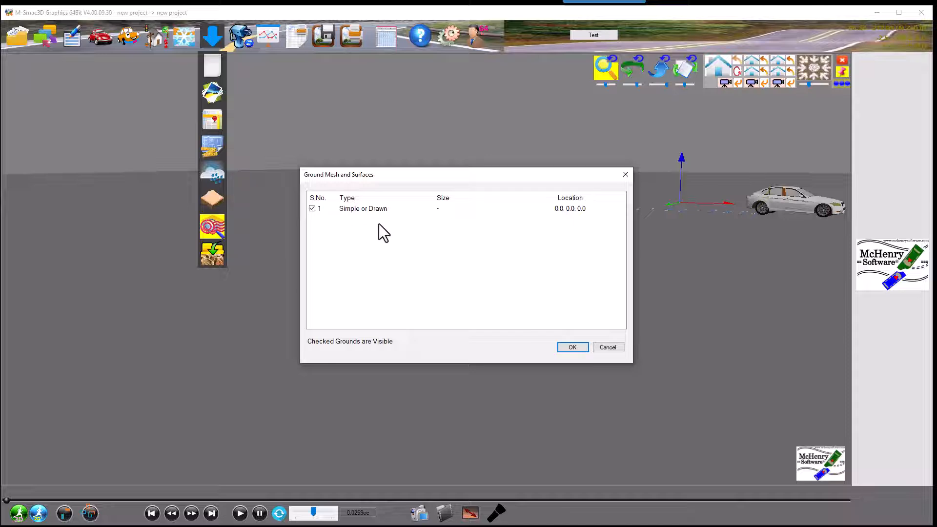
click(564, 347)
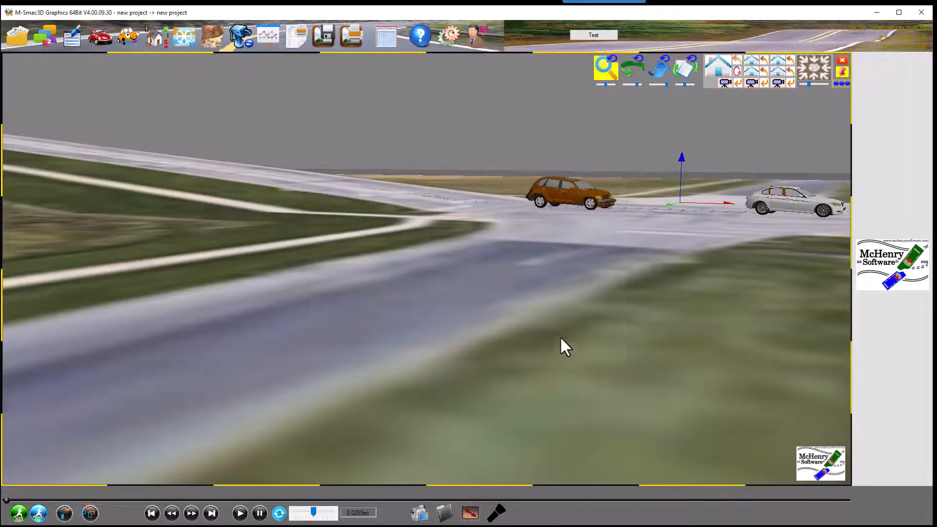
scroll(459, 239, down, 5)
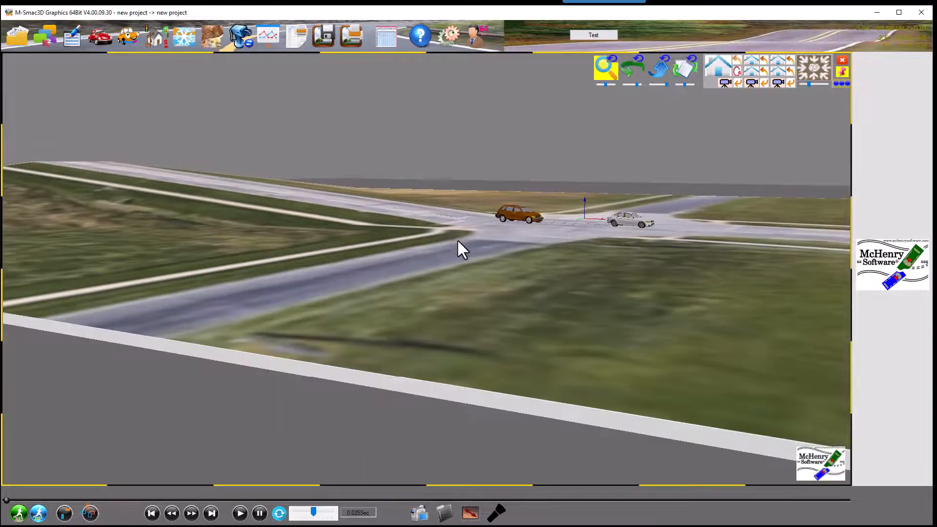
scroll(458, 239, up, 2)
drag(429, 300, 252, 359)
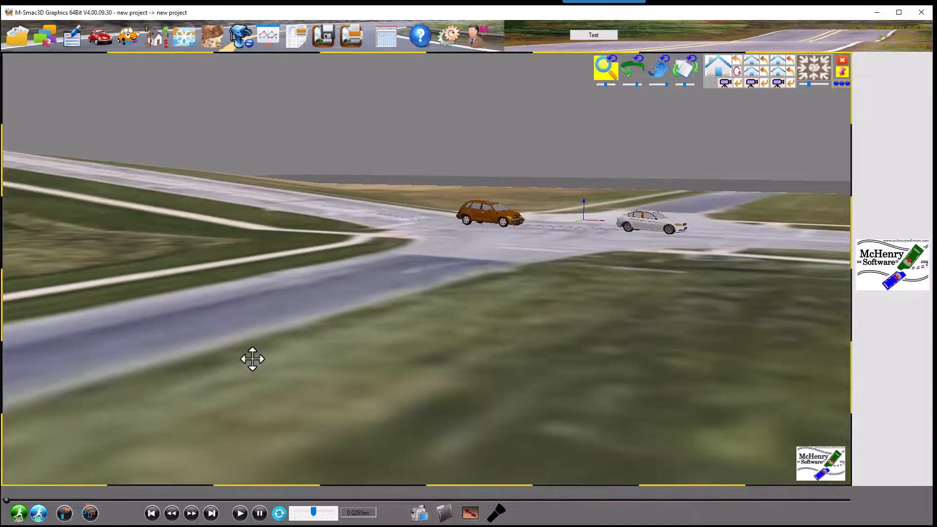